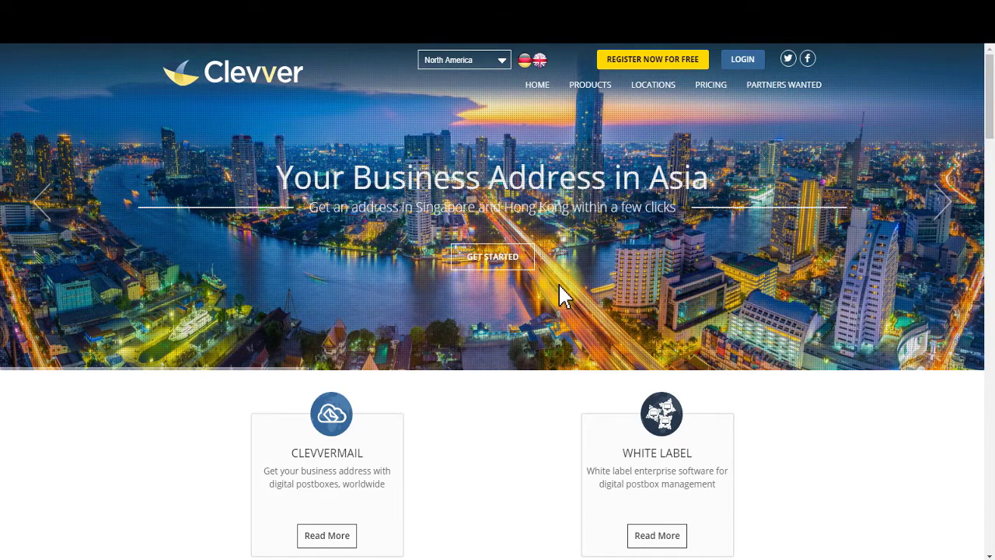
Exit full-screen view and open the Clevver account login
key("F11")
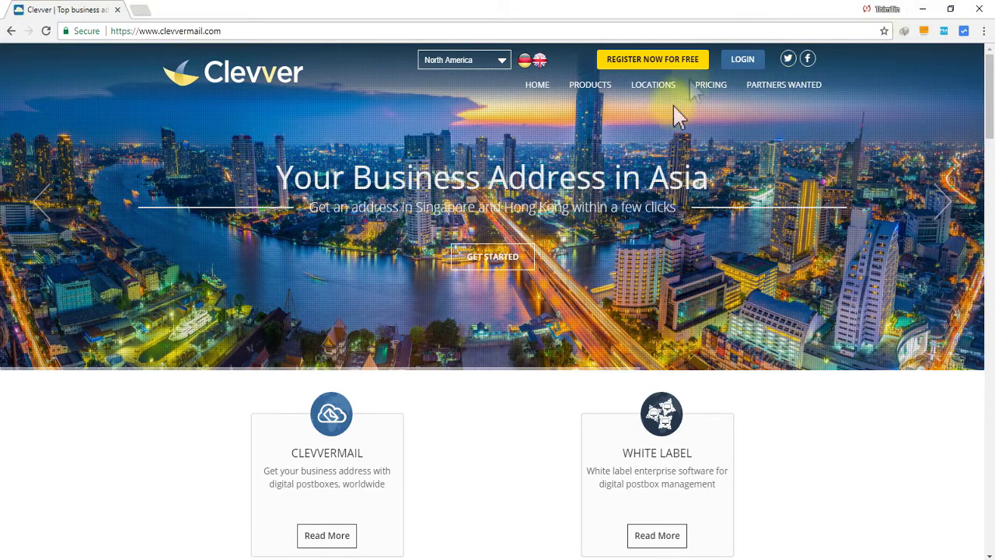
left_click(743, 61)
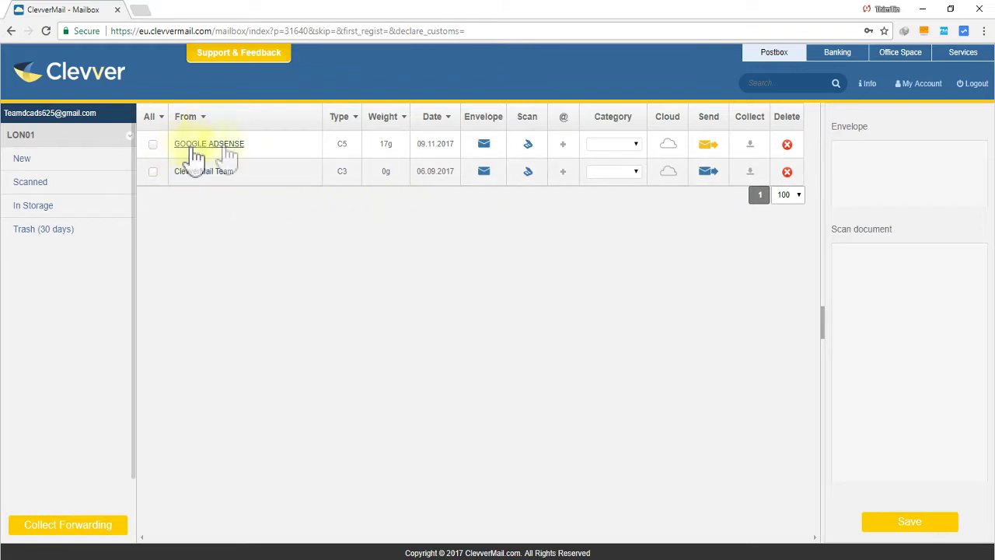
Select the GOOGLE ADSENSE mail item and view its envelope scan, closing the preview when done
left_click(153, 144)
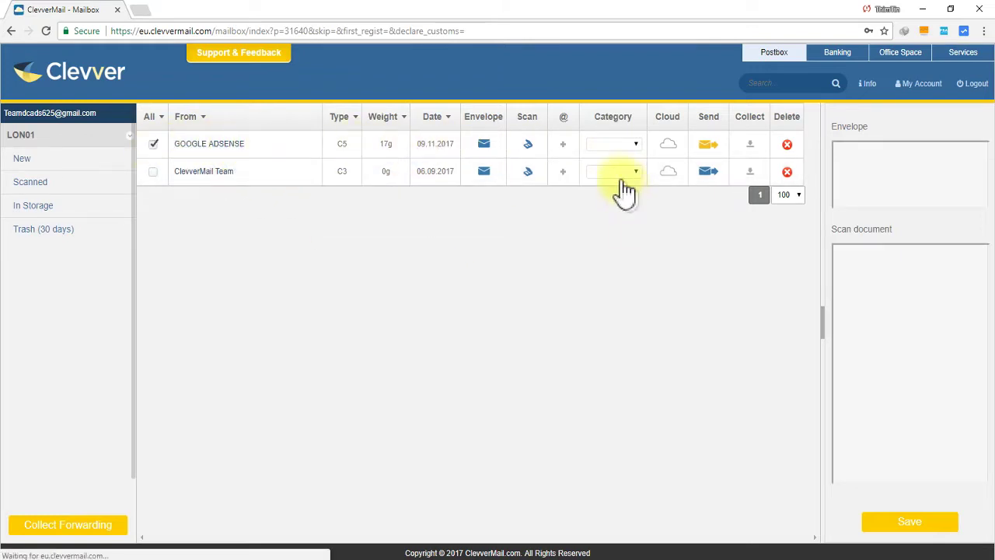
left_click(483, 145)
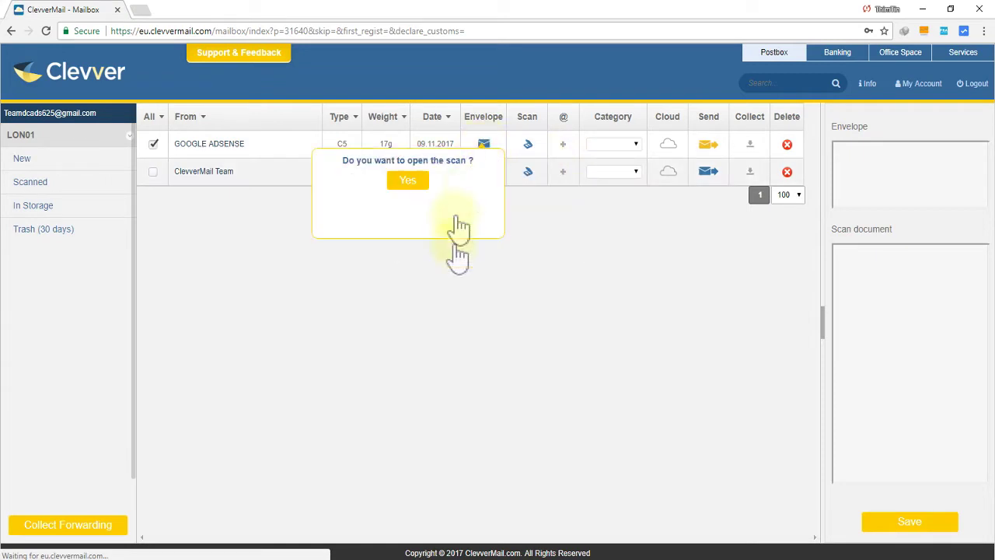
left_click(485, 145)
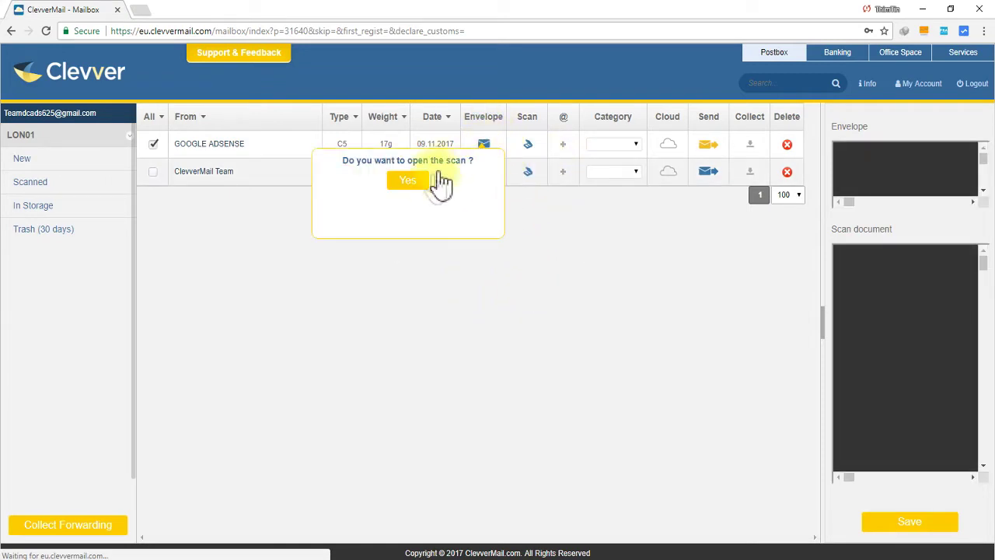
left_click(415, 185)
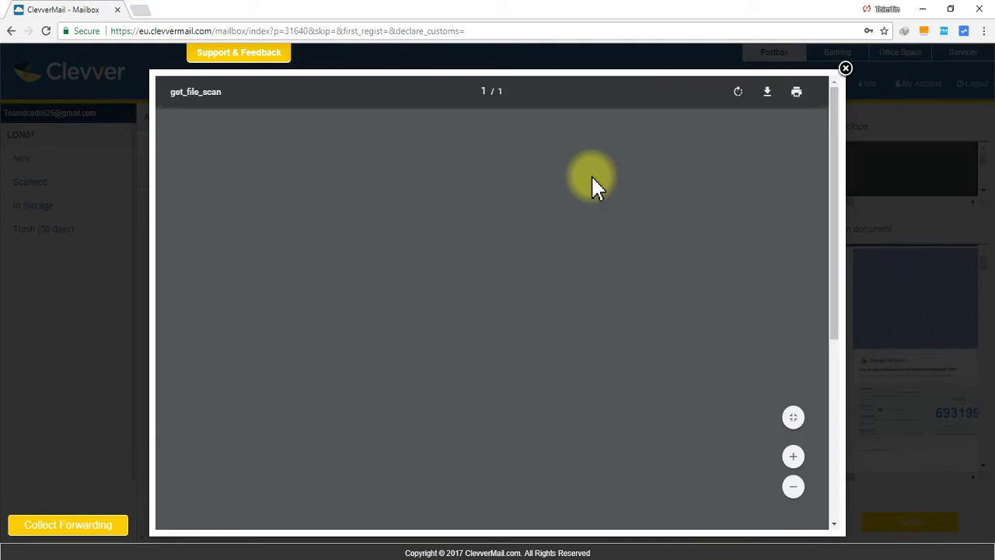
scroll(597, 187, "up", 2)
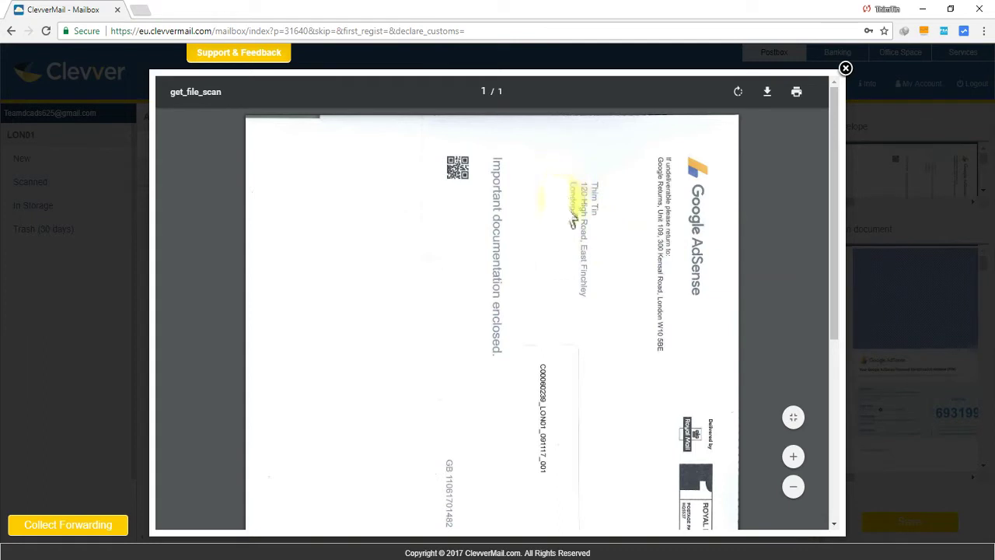
left_click(846, 70)
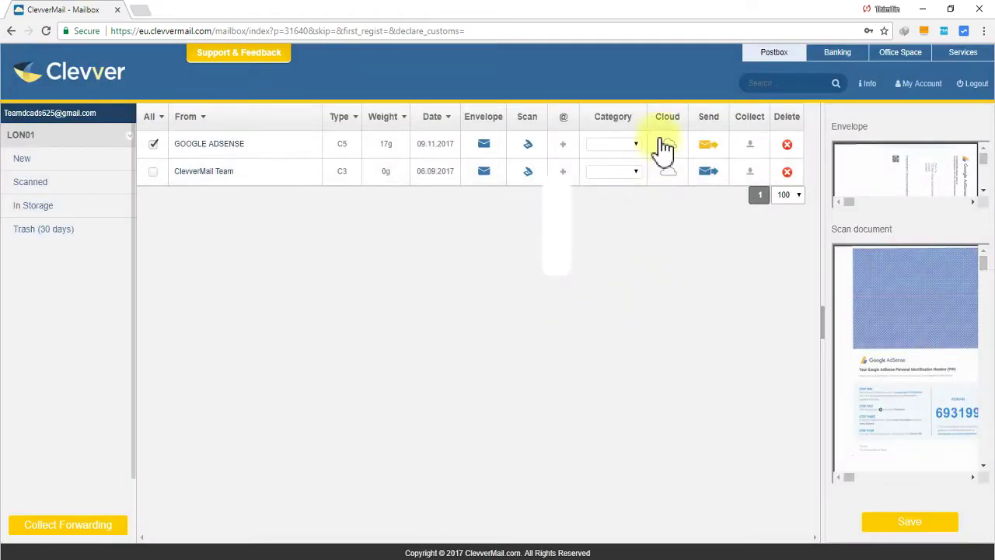
Open the document scan of the GOOGLE ADSENSE item, read the PIN letter down to its instructions, and close it
left_click(528, 144)
left_click(528, 146)
left_click(455, 182)
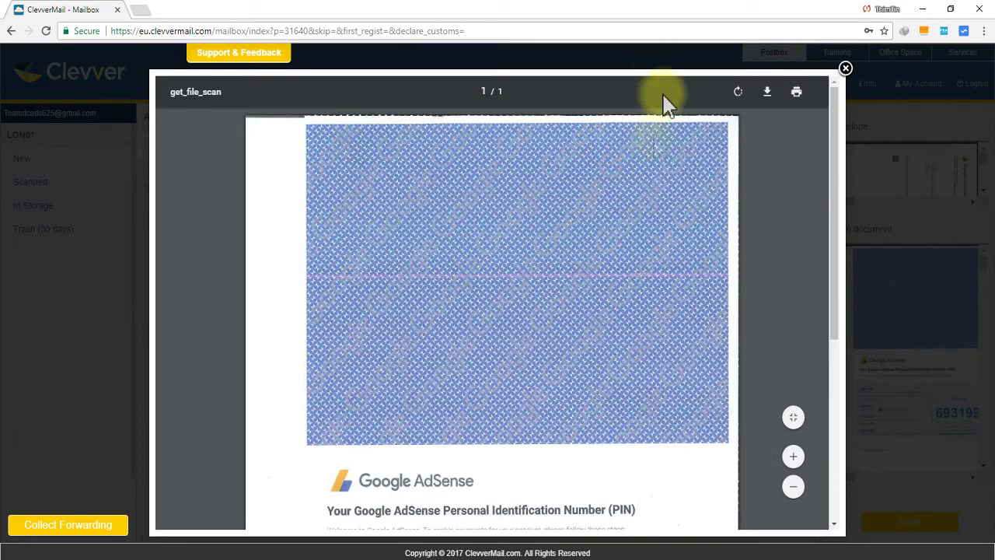
scroll(643, 163, "down", 3)
scroll(643, 165, "up", 3)
scroll(643, 165, "down", 3)
scroll(643, 165, "up", 3)
scroll(643, 166, "down", 3)
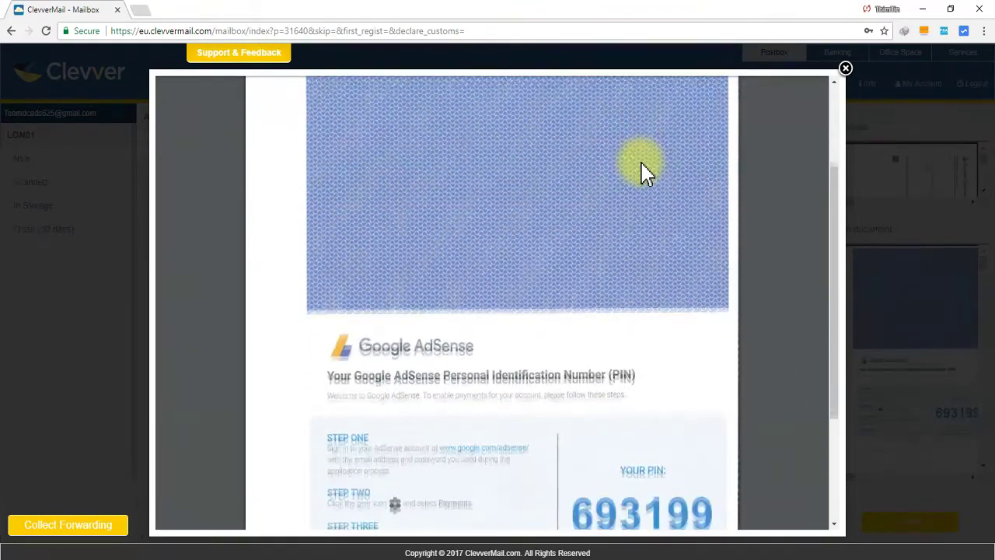
scroll(642, 166, "down", 3)
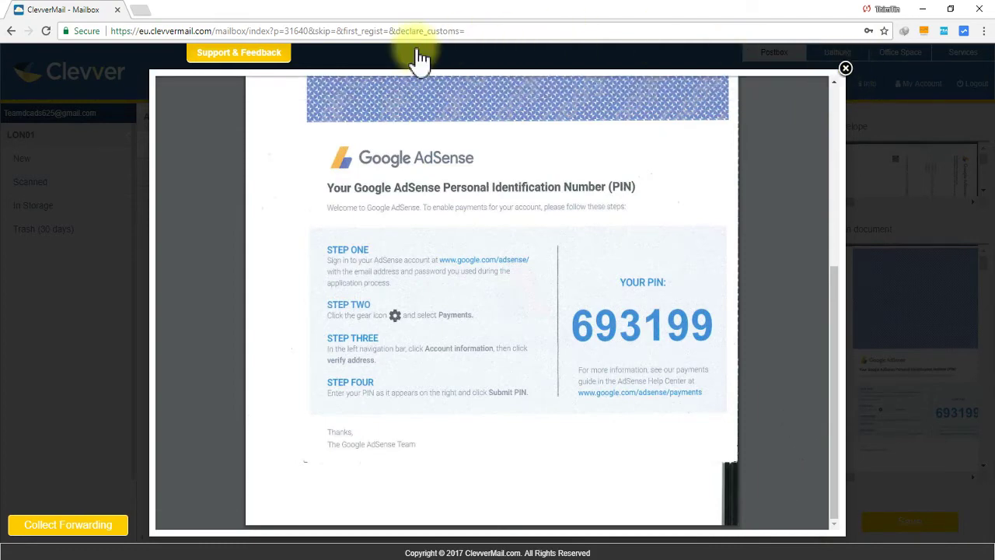
left_click(848, 68)
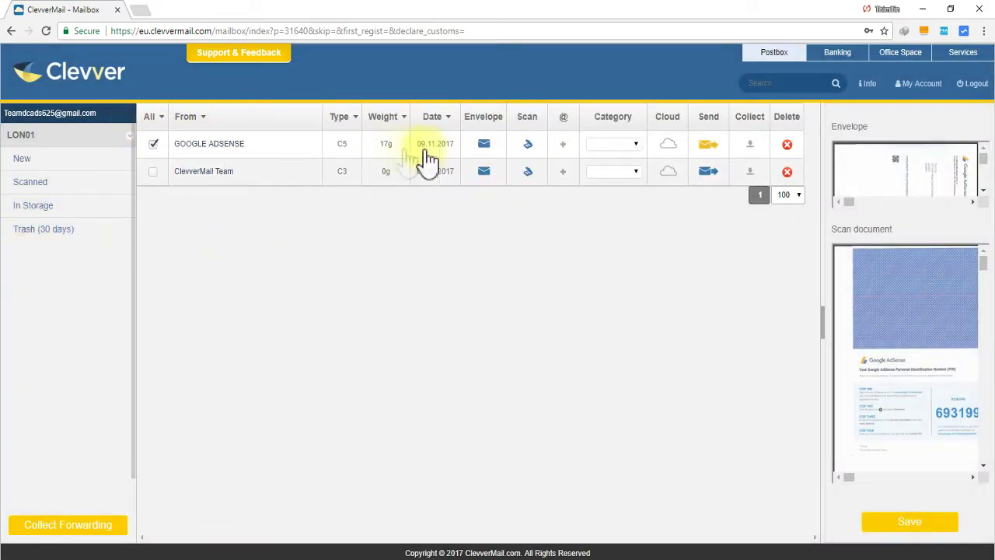
left_click(710, 147)
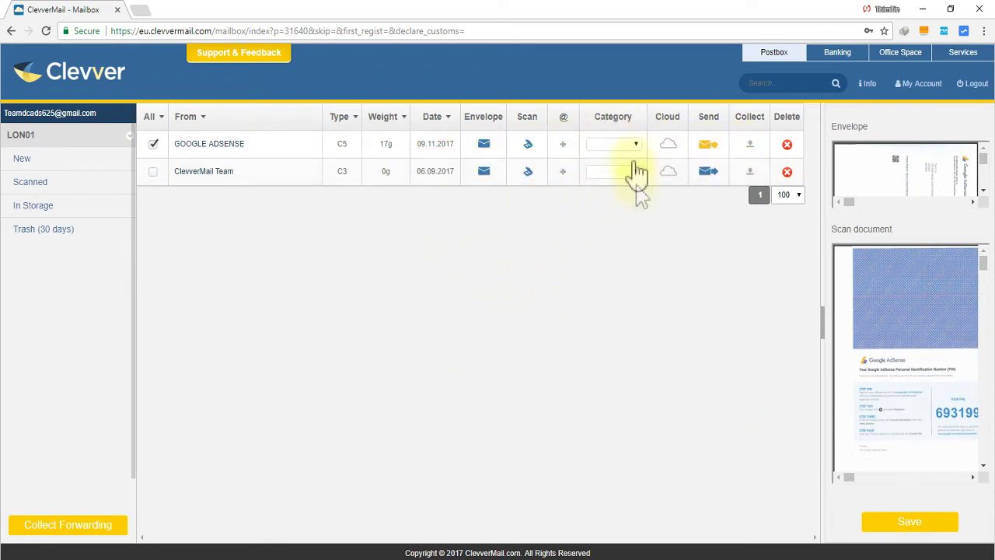
left_click(908, 535)
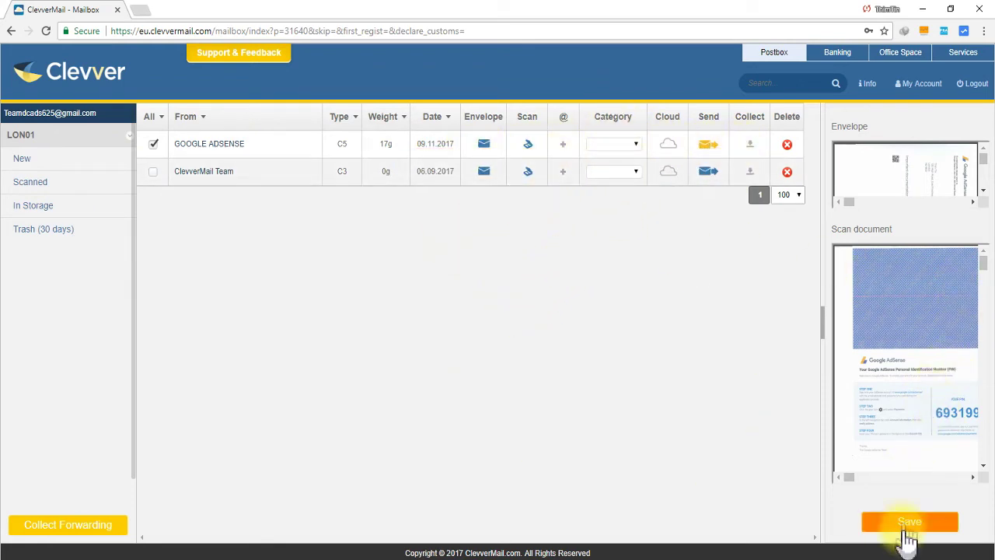
left_click(919, 526)
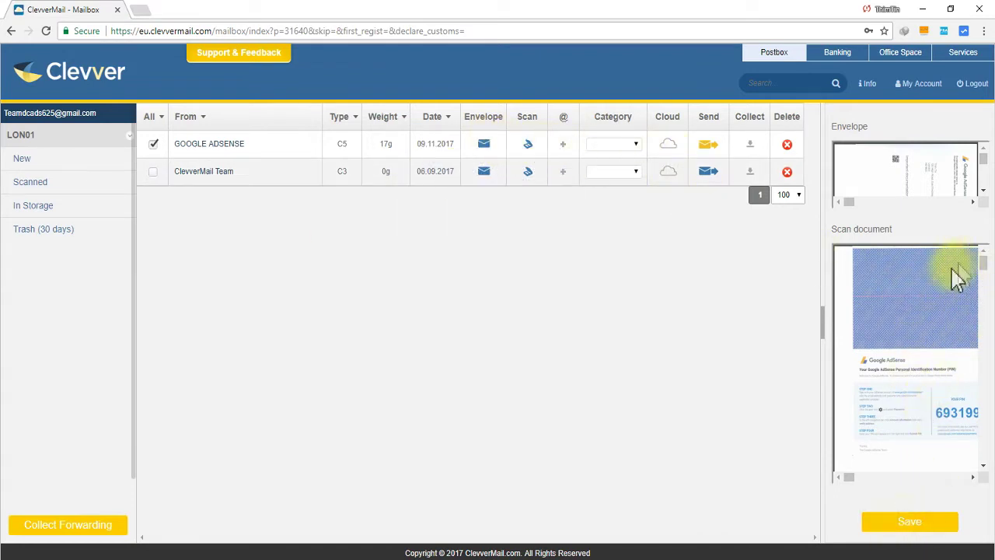
Enlarge the scanned document and envelope thumbnails of the GOOGLE ADSENSE item one after the other, closing each preview
left_click(932, 292)
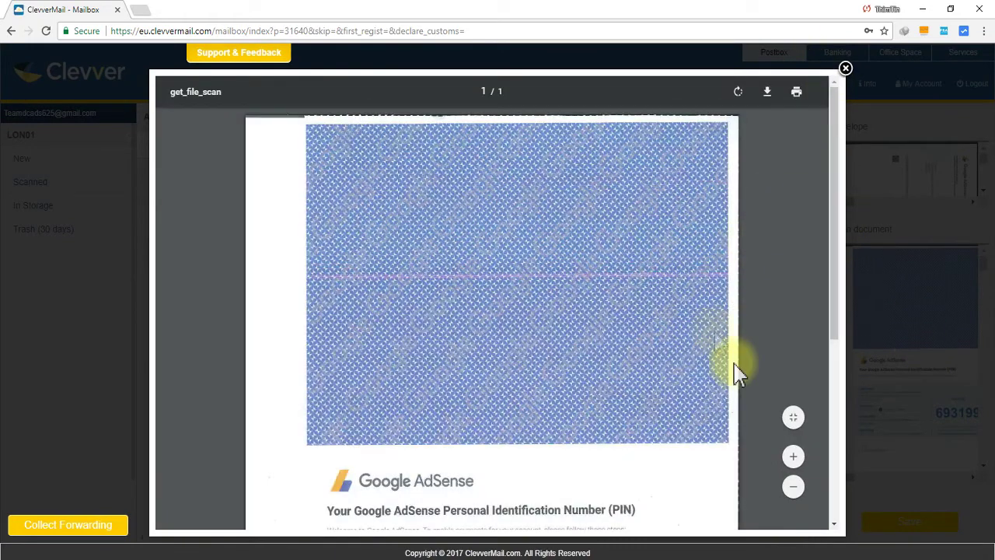
left_click(846, 68)
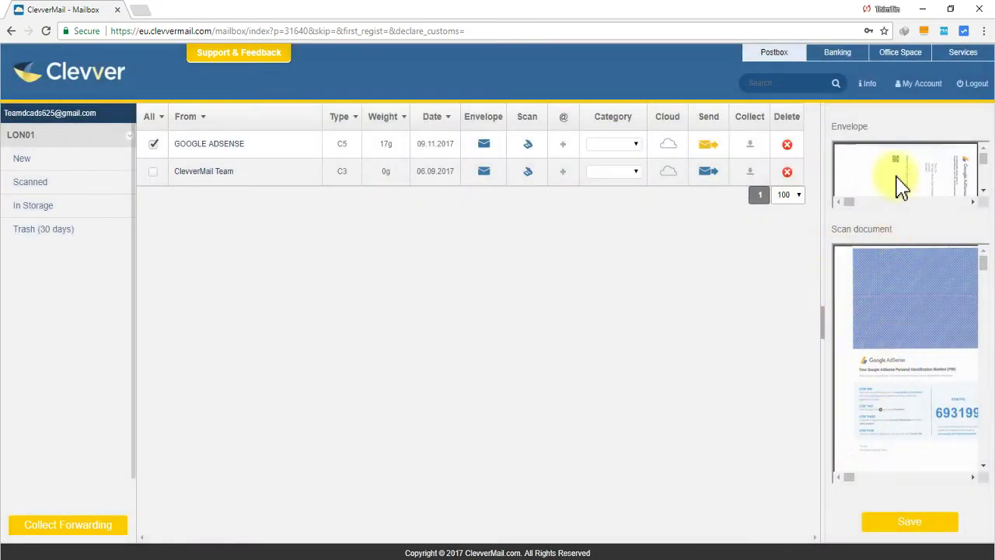
left_click(900, 177)
left_click(846, 69)
Save the scanned GOOGLE ADSENSE letter as a PDF and open the file from the Downloads folder
left_click(917, 520)
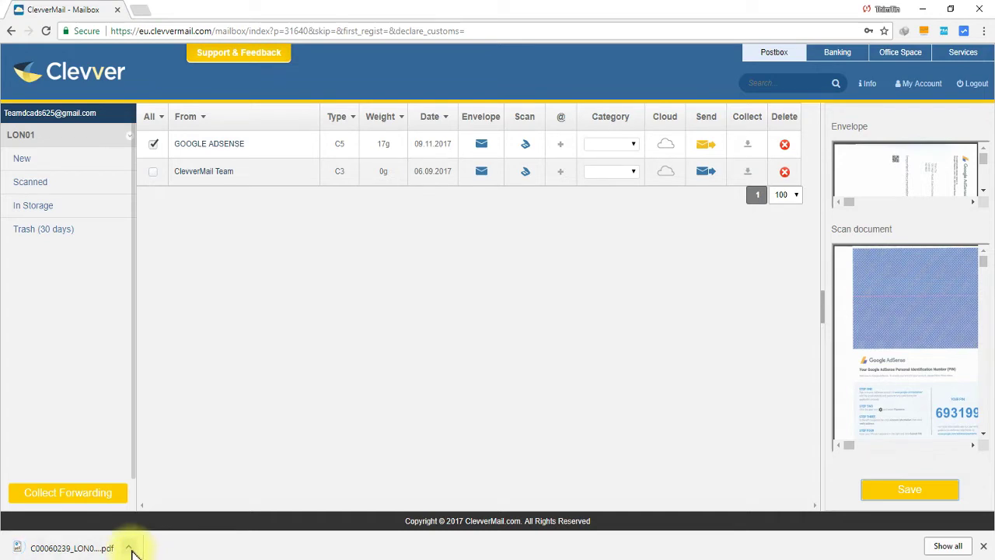
left_click(130, 548)
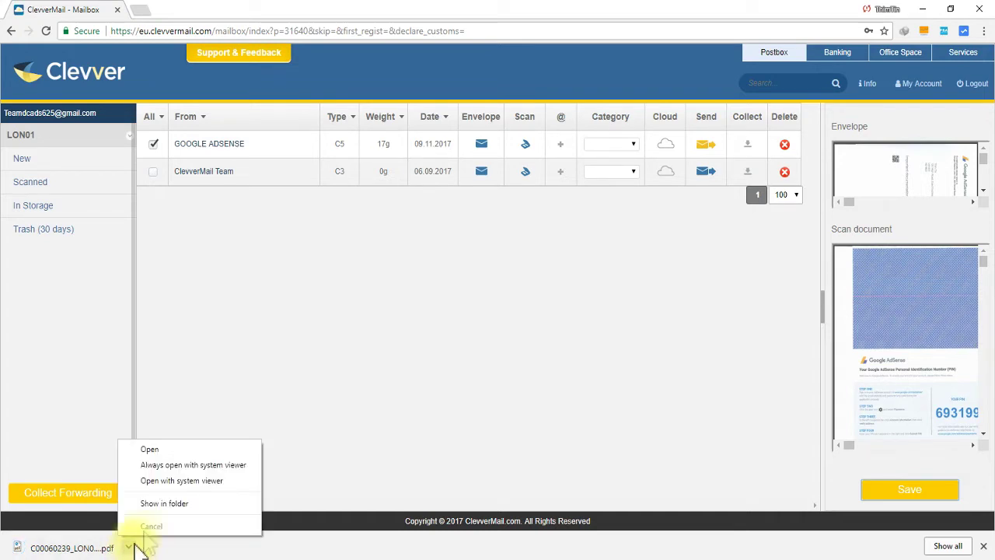
left_click(165, 506)
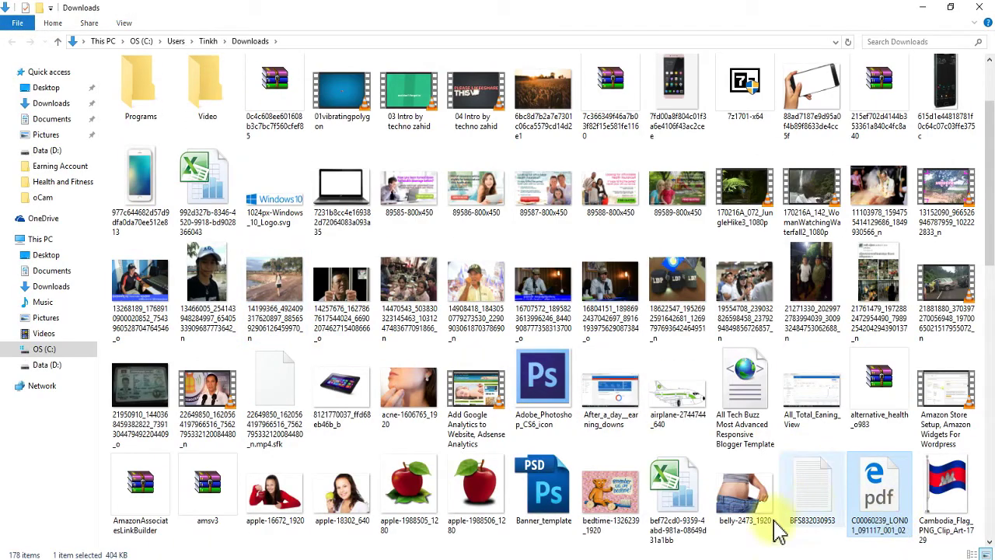
double_click(891, 499)
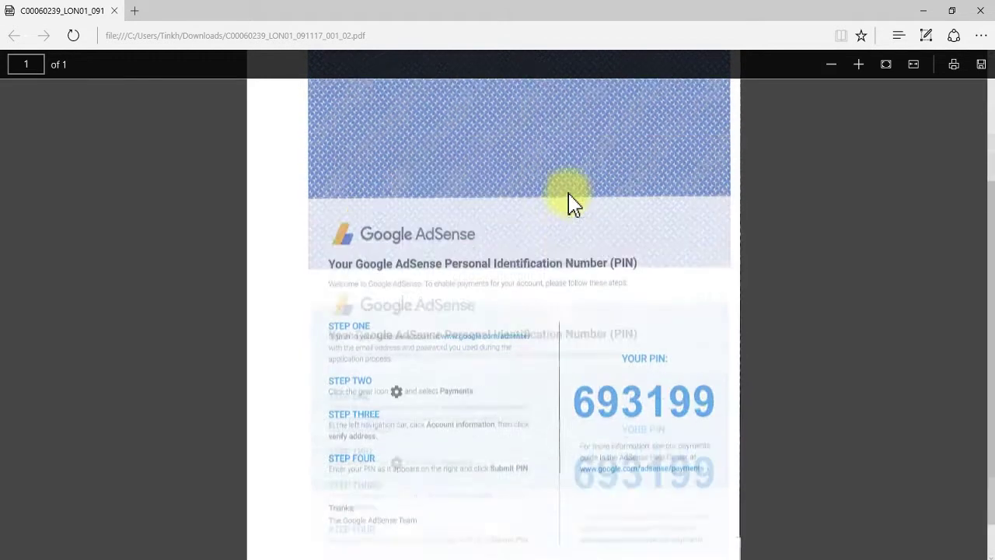
Read through the AdSense PIN letter in the downloaded PDF, and close the PDF viewer and the Downloads folder
scroll(569, 196, "down", 3)
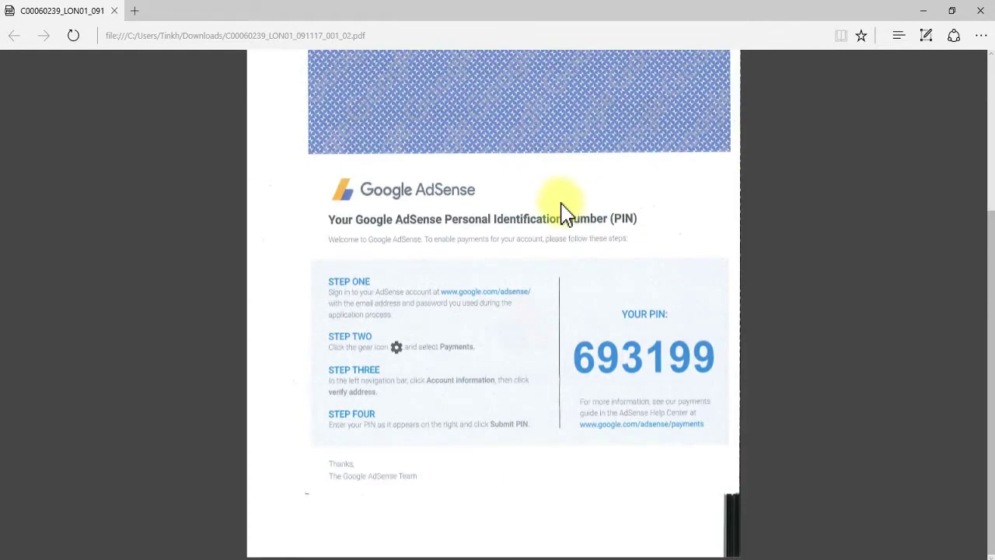
scroll(561, 210, "up", 3)
scroll(562, 210, "down", 3)
scroll(561, 210, "up", 3)
left_click(991, 11)
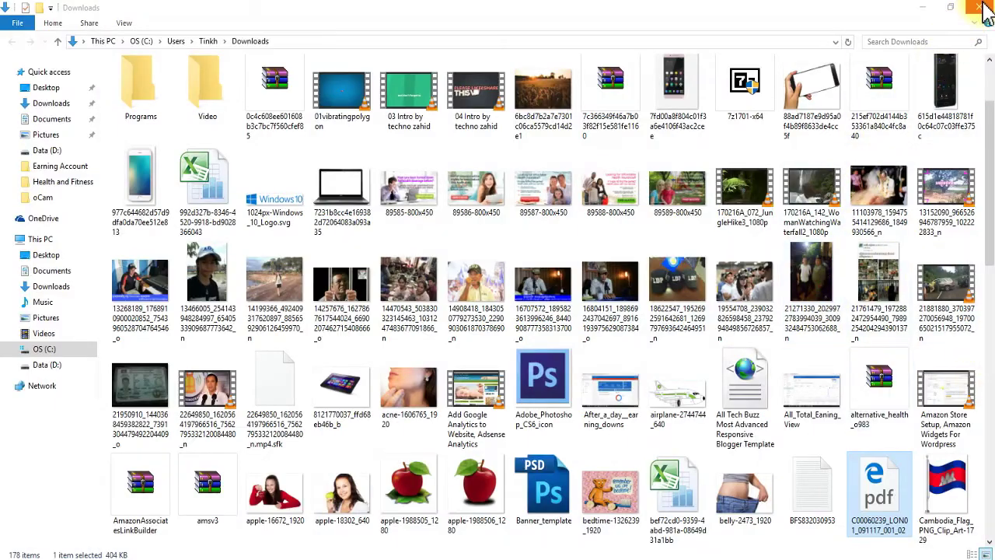
left_click(983, 14)
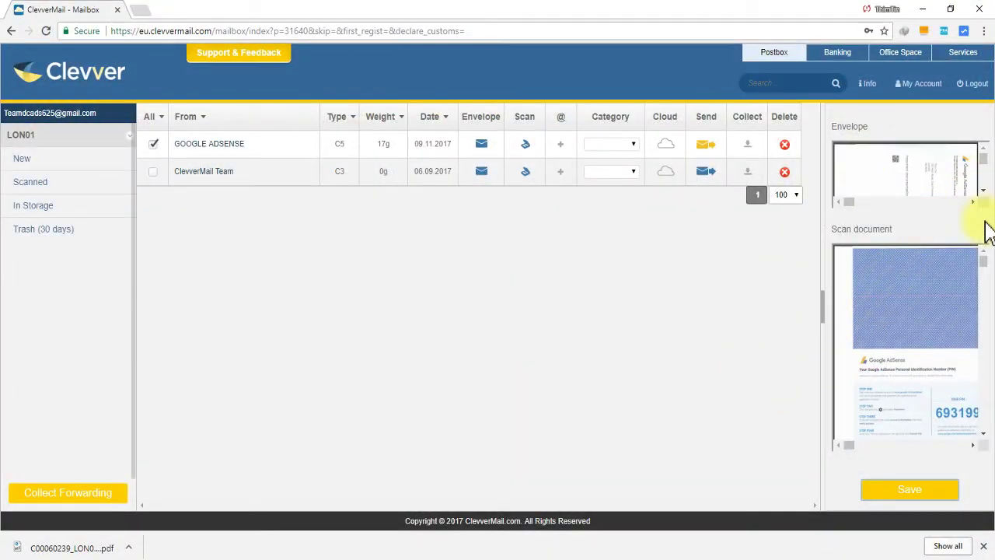
Enlarge the envelope thumbnail again to examine the recipient address on the AdSense envelope, and close the preview
left_click_drag(989, 172, 986, 186)
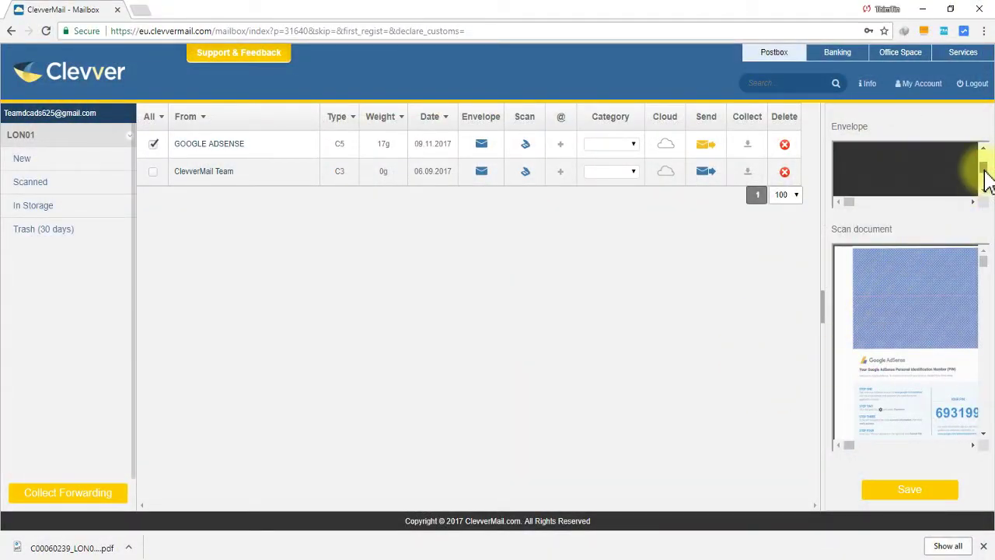
left_click(935, 189)
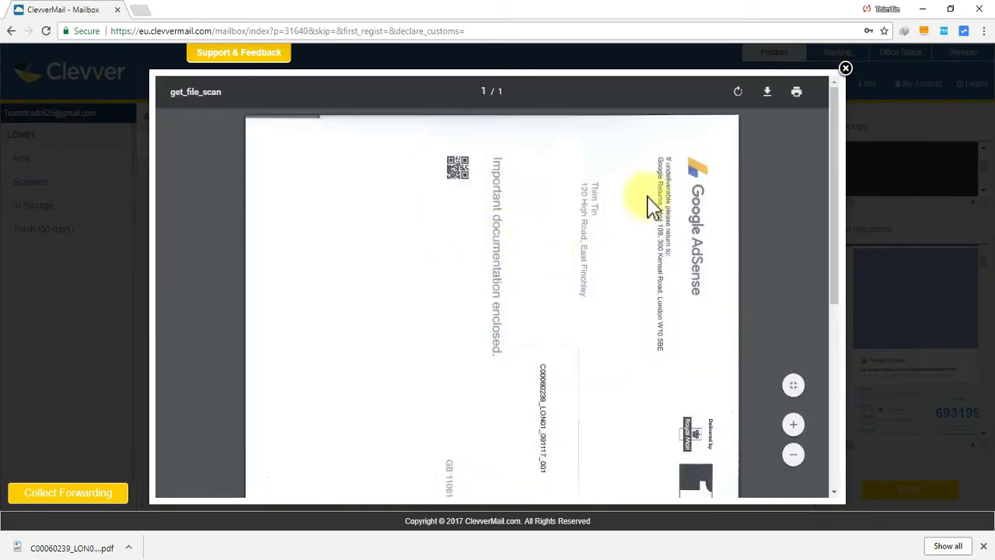
scroll(677, 234, "down", 4)
scroll(837, 86, "up", 3)
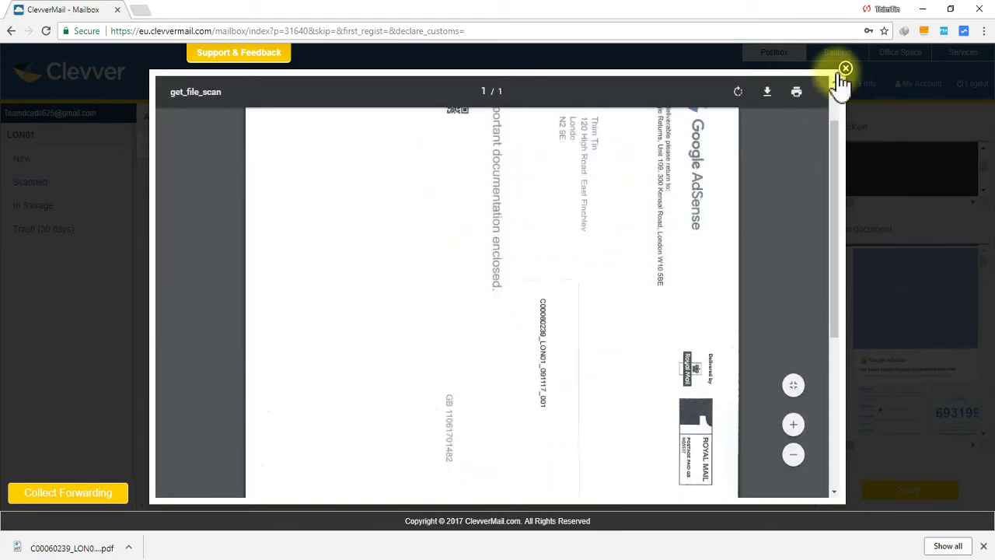
left_click(845, 68)
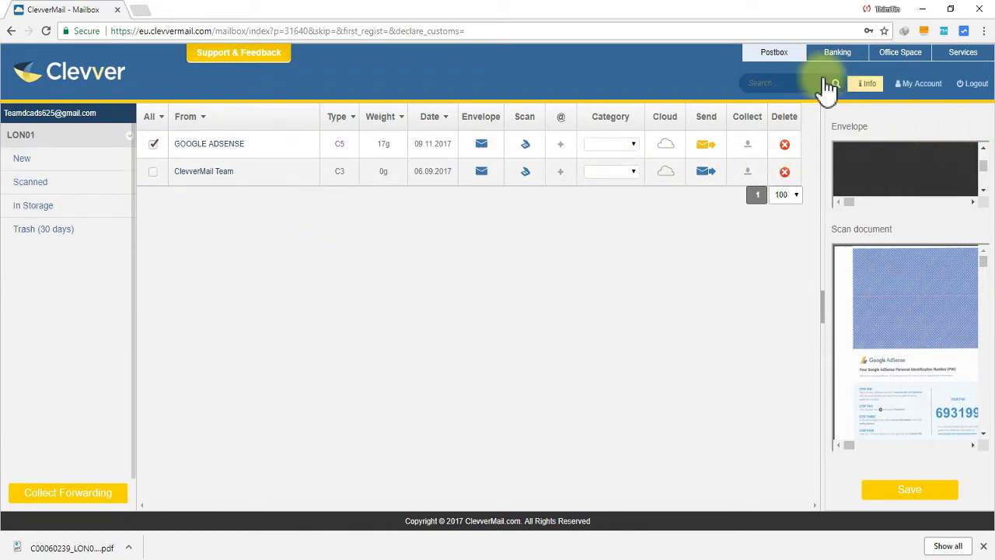
Open the ClevverMail account details and bring up the invoicing address form
left_click(919, 85)
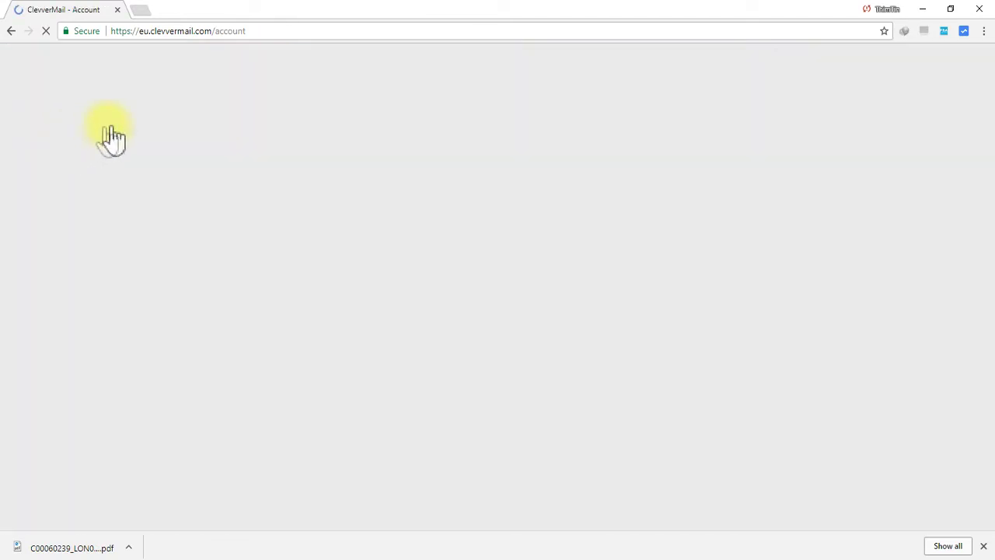
left_click(142, 14)
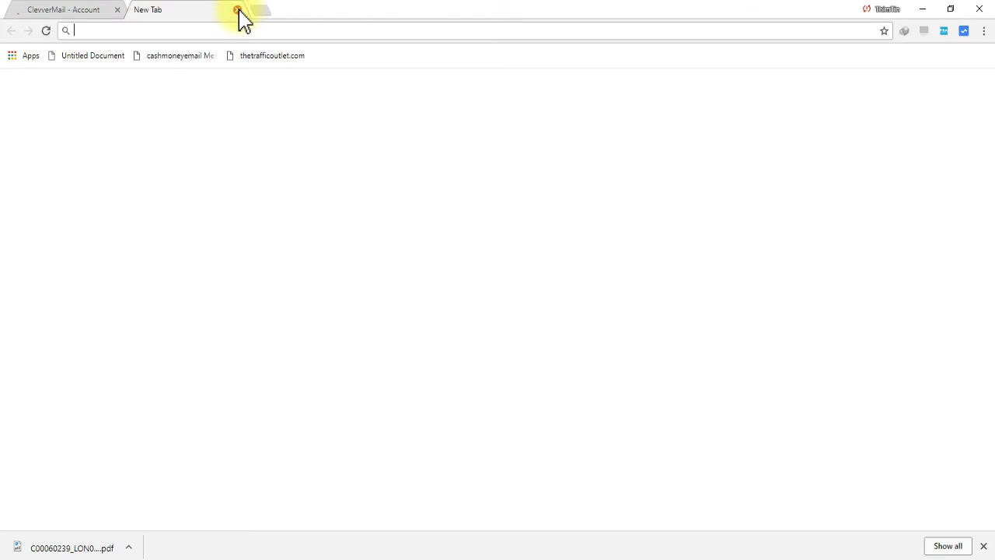
left_click(238, 10)
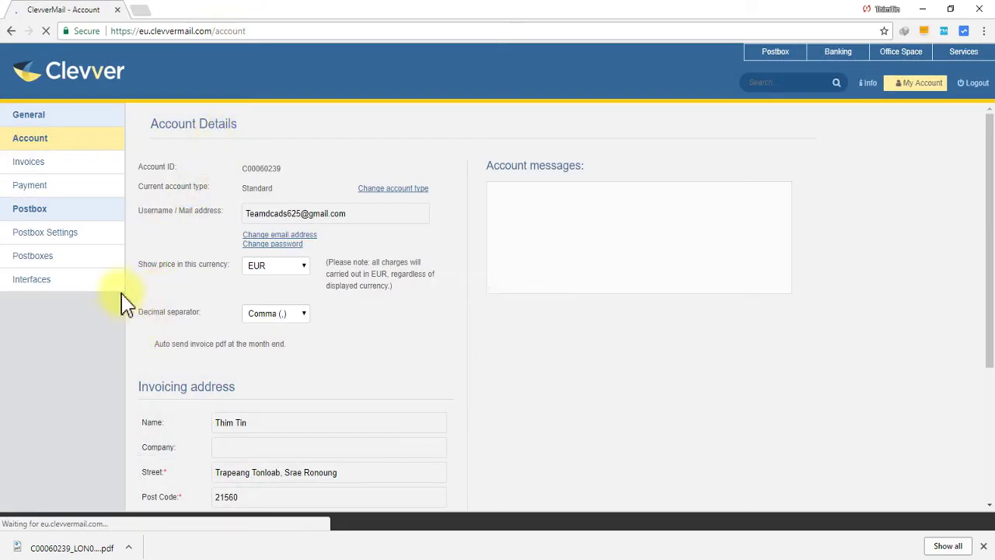
scroll(160, 408, "down", 2)
scroll(167, 404, "down", 1)
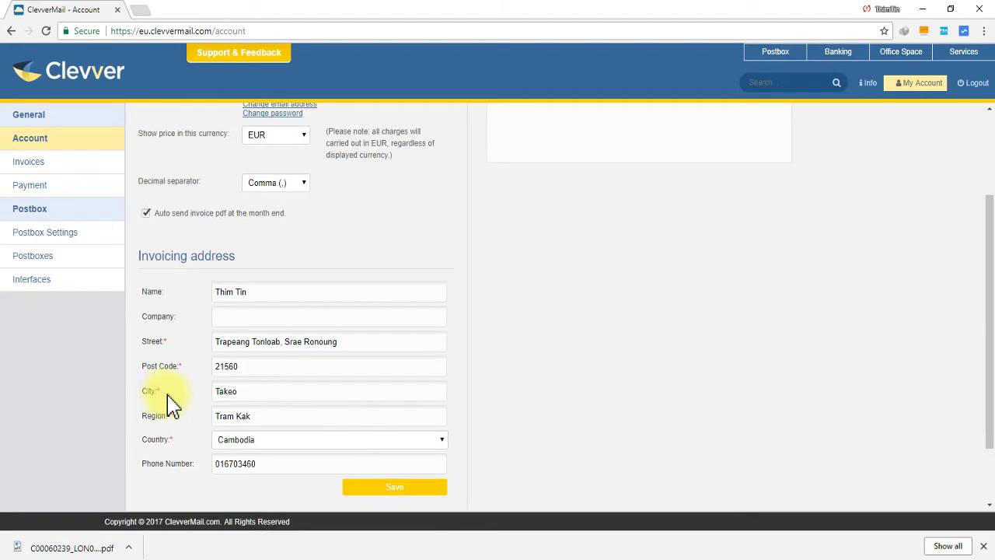
Check the name and street entries of the invoicing address
left_click(263, 292)
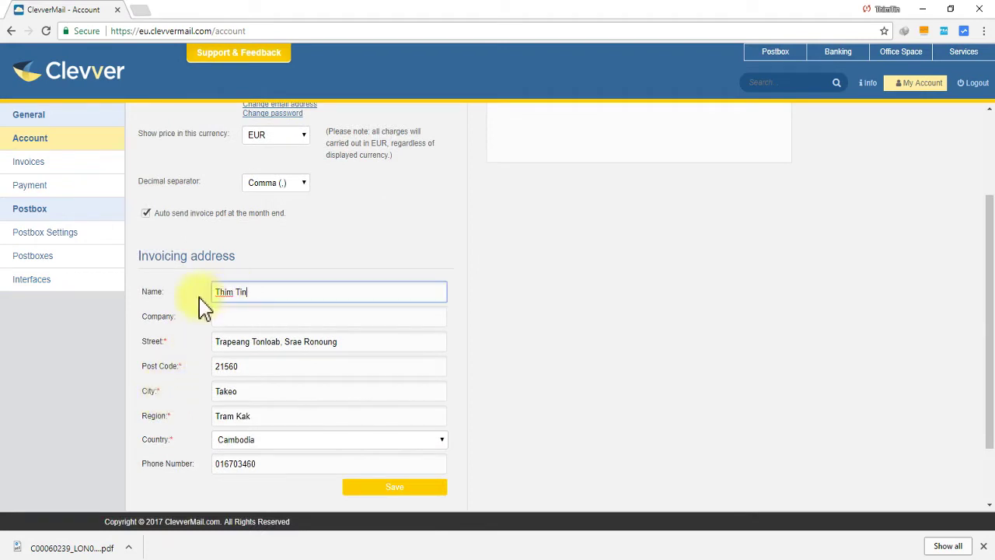
left_click_drag(217, 342, 222, 365)
left_click(349, 350)
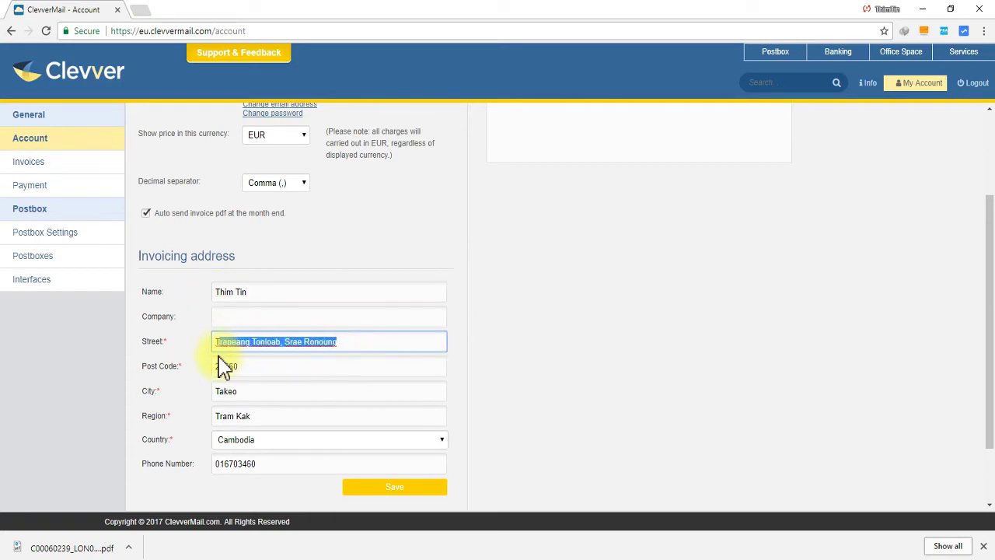
left_click(221, 348)
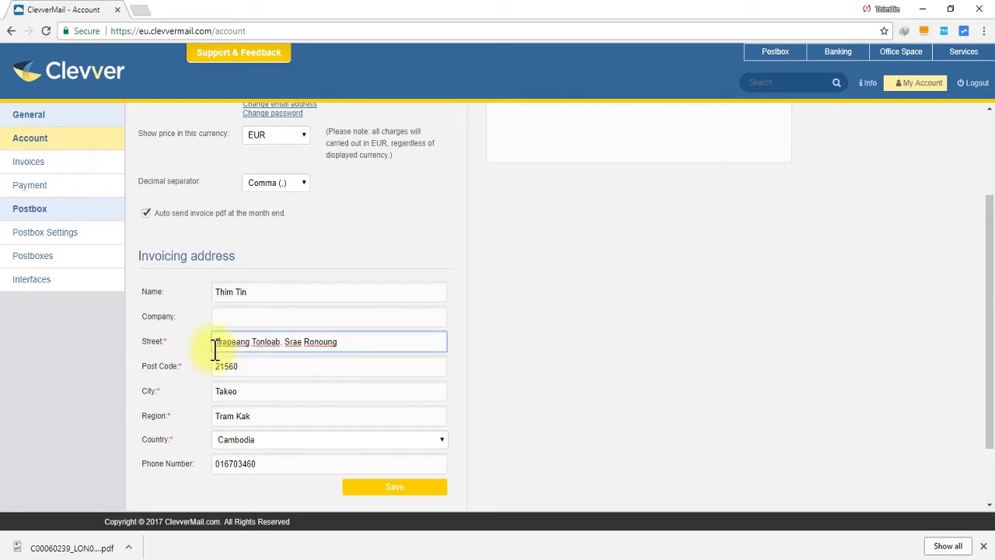
Check the street, city, region and post code entries of the invoicing address, and look over the rest of the account page
left_click_drag(282, 338, 318, 343)
left_click(251, 393)
double_click(248, 395)
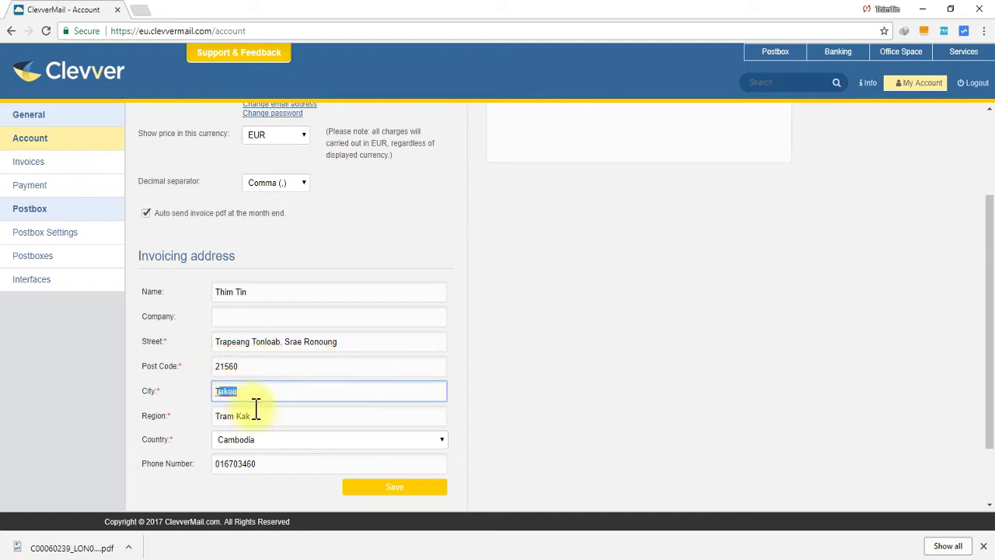
left_click(250, 414)
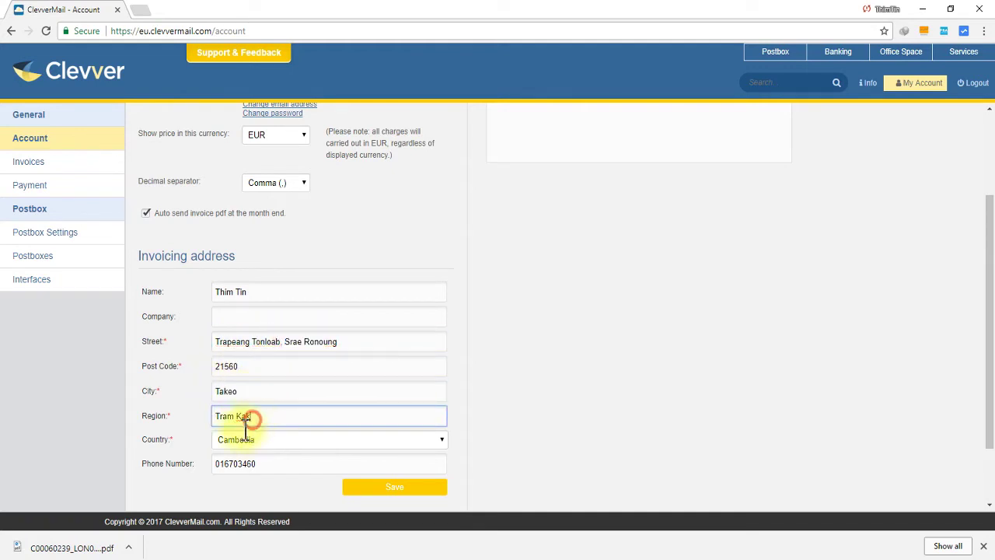
left_click_drag(250, 371, 209, 381)
left_click(244, 371)
left_click(248, 371)
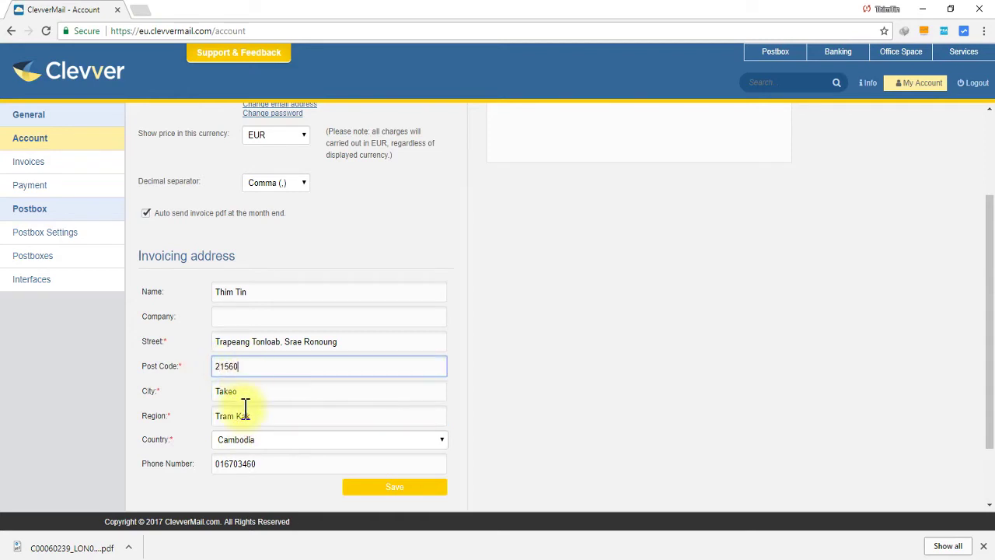
scroll(246, 420, "down", 2)
scroll(246, 438, "down", 1)
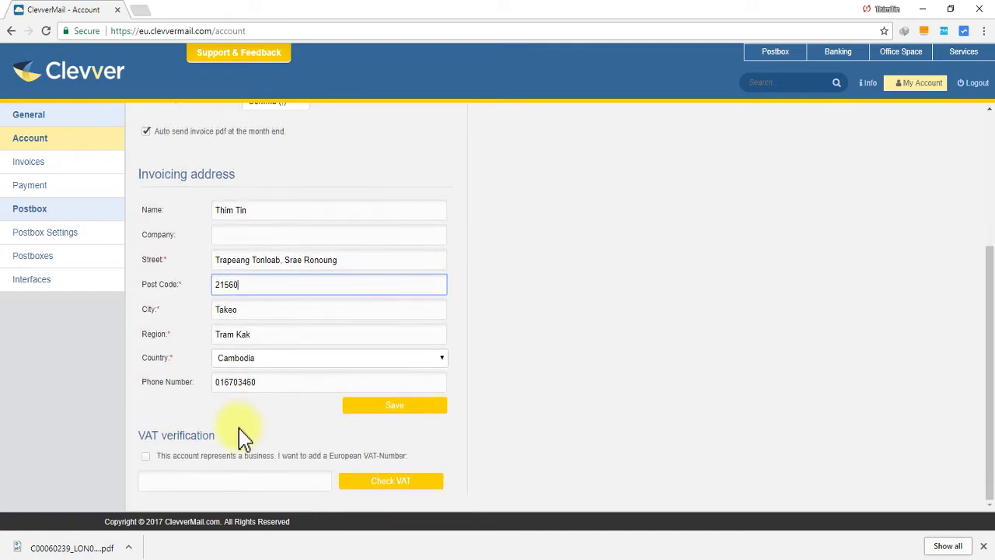
scroll(244, 438, "up", 3)
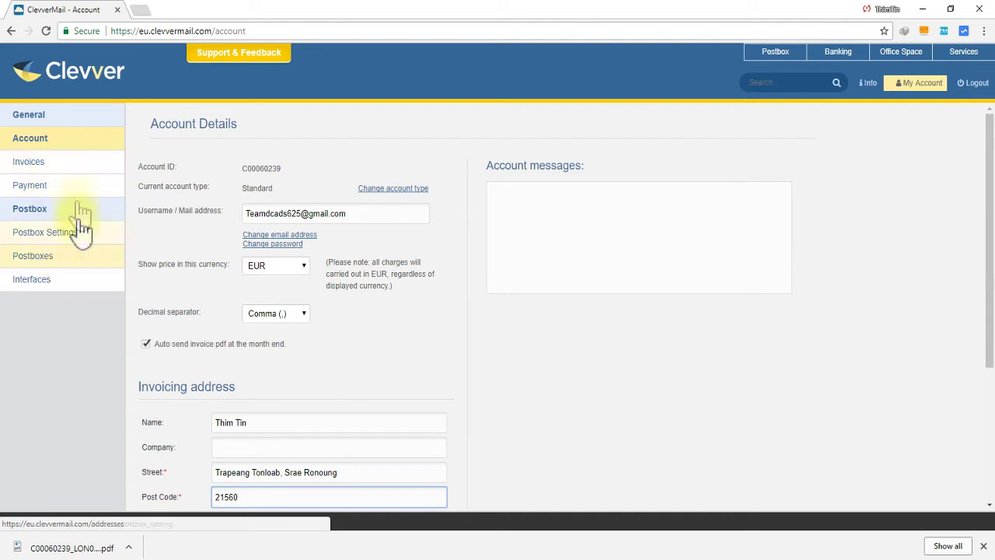
Open the ClevverMail invoices, review the current activities and old charges, and return to the postbox
left_click(46, 168)
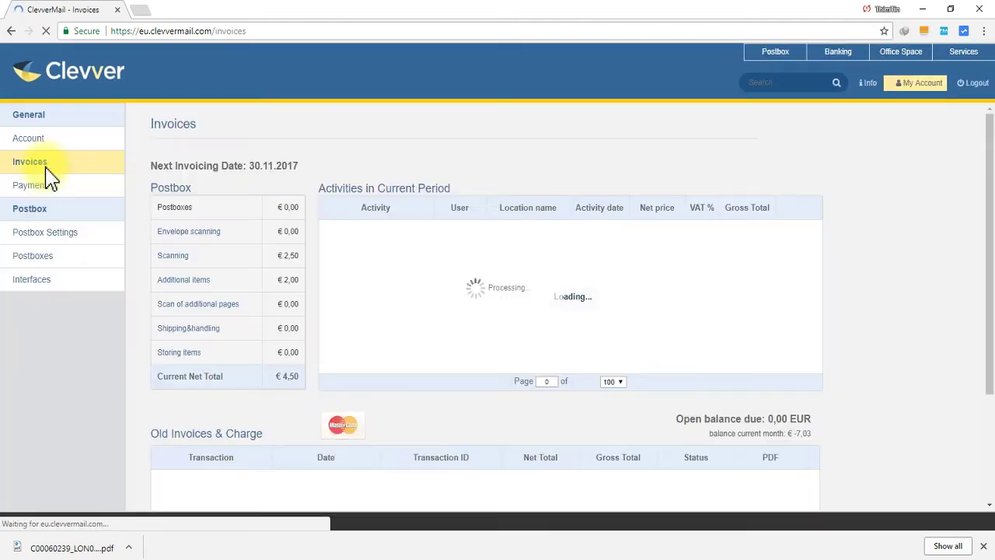
scroll(181, 277, "down", 3)
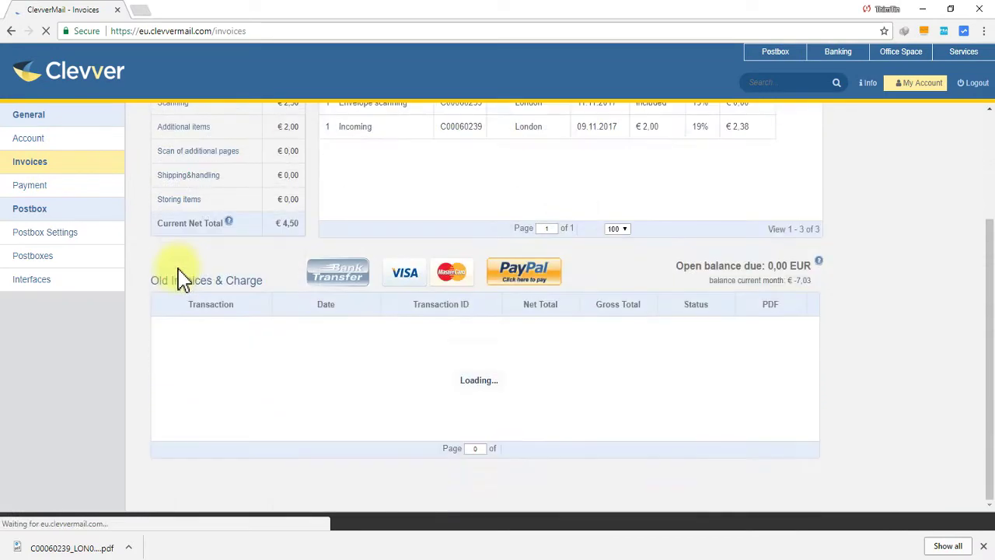
scroll(567, 326, "up", 3)
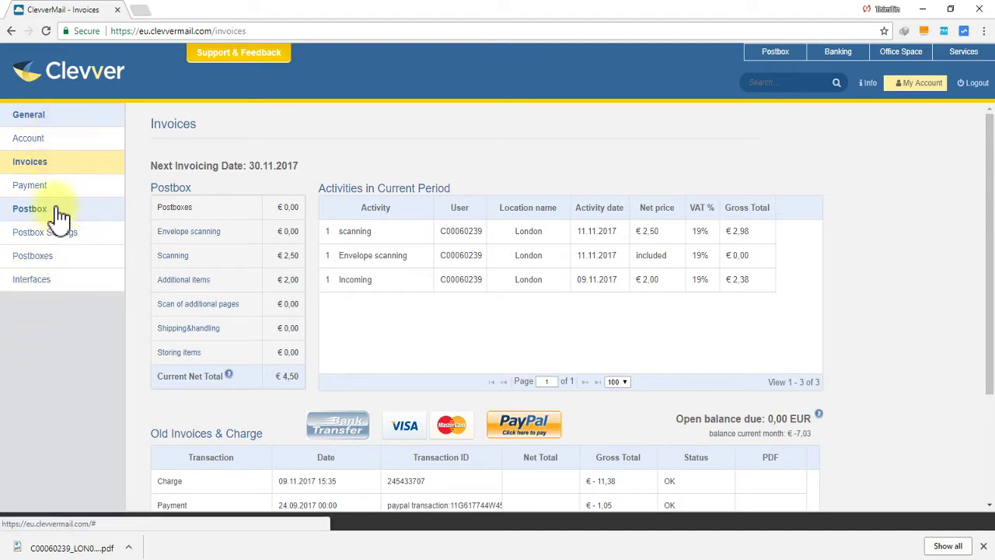
scroll(144, 213, "down", 2)
scroll(143, 194, "up", 2)
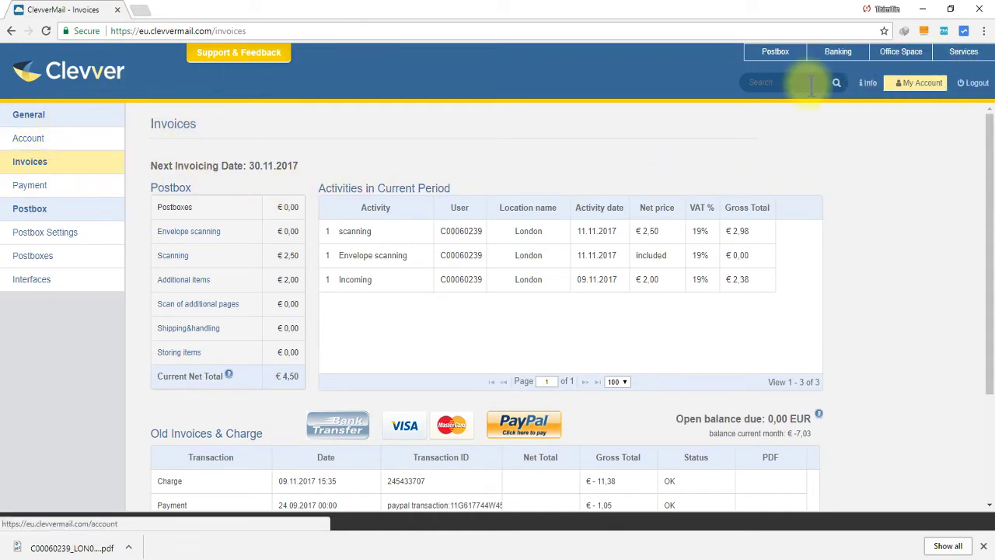
left_click(96, 76)
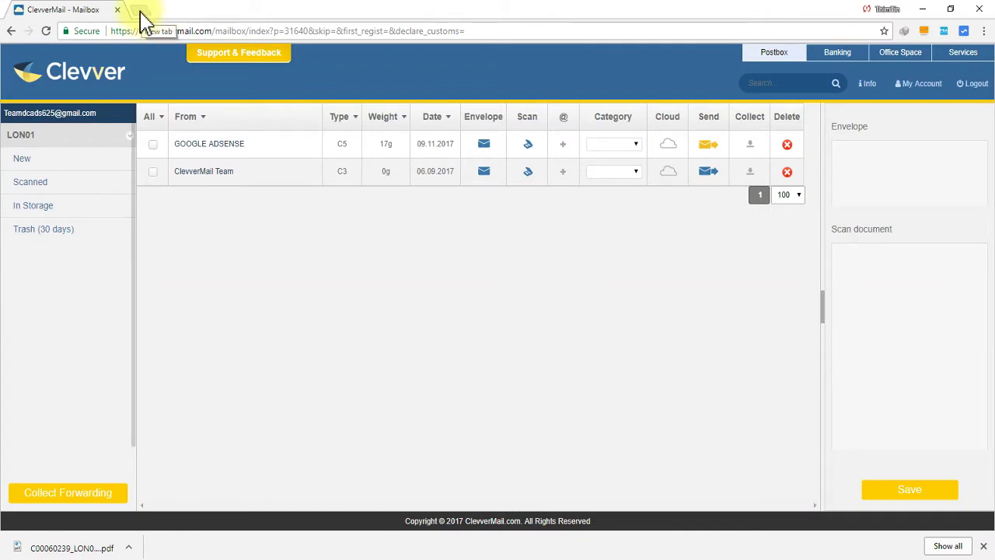
Open google.com/adsense in a new tab and review the earnings and billing address verification card on the home page
left_click(139, 11)
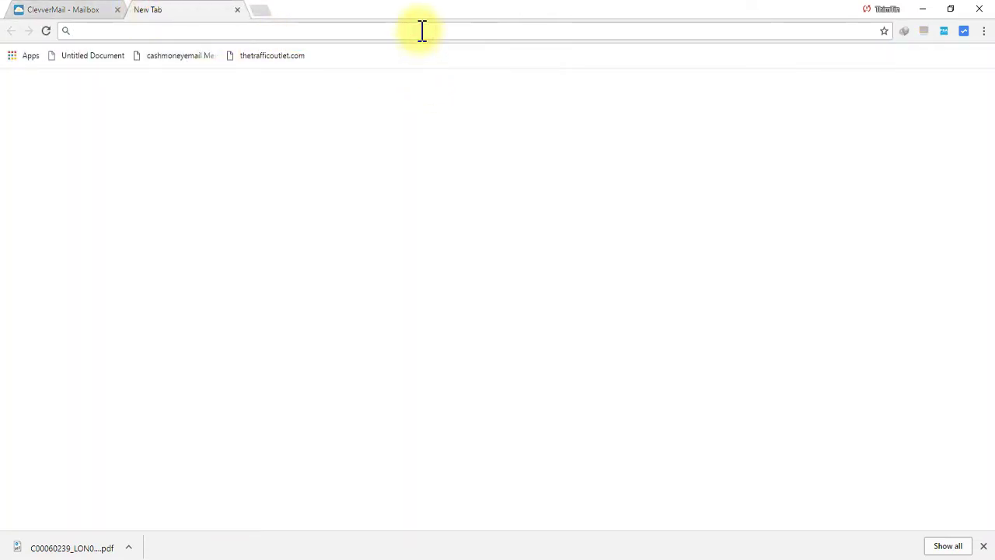
type("google.com/a")
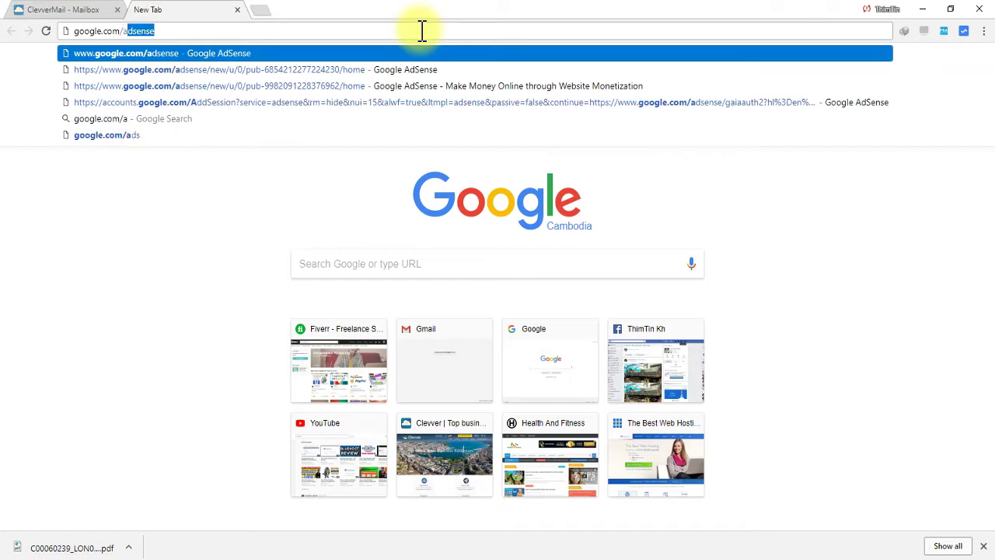
key("Return")
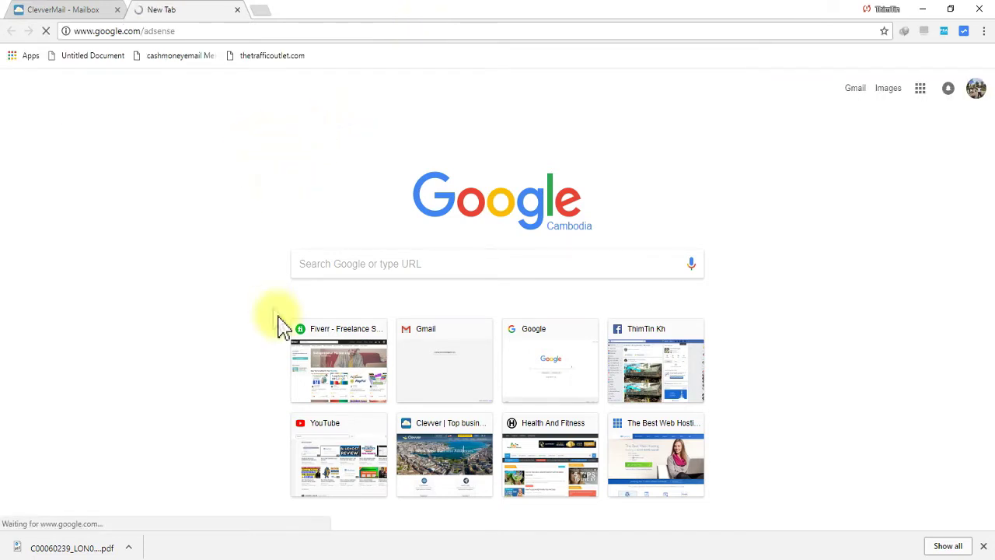
left_click(88, 11)
left_click(195, 11)
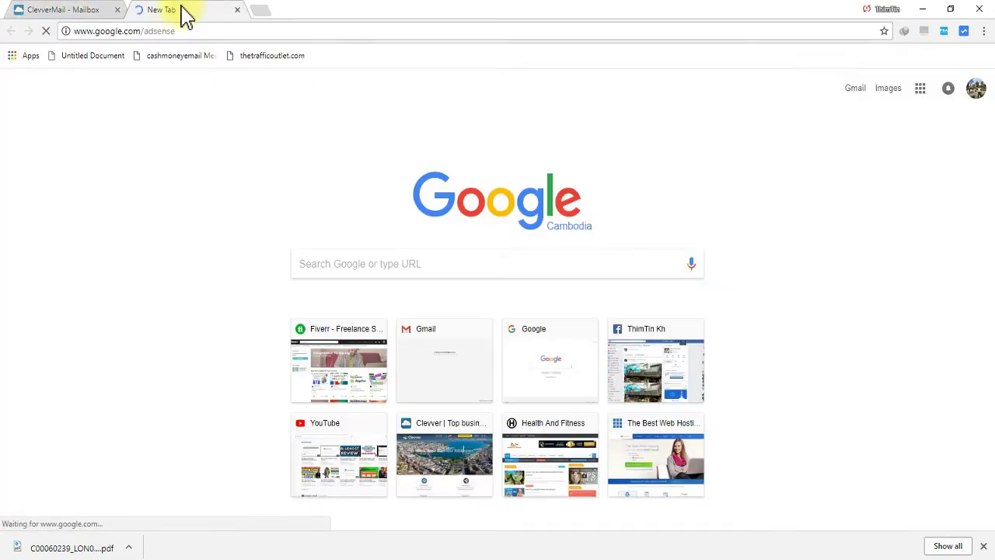
left_click(79, 11)
left_click(161, 13)
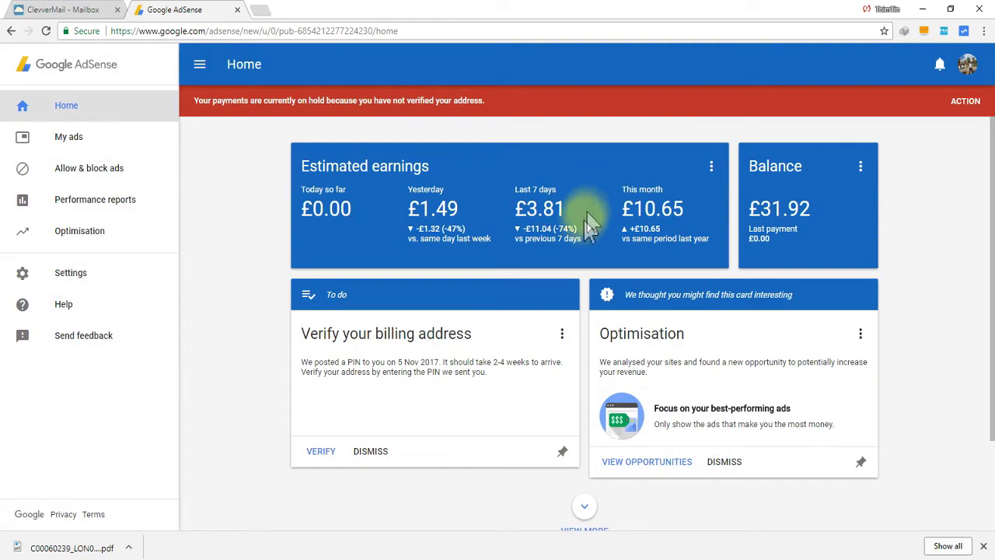
scroll(584, 238, "down", 1)
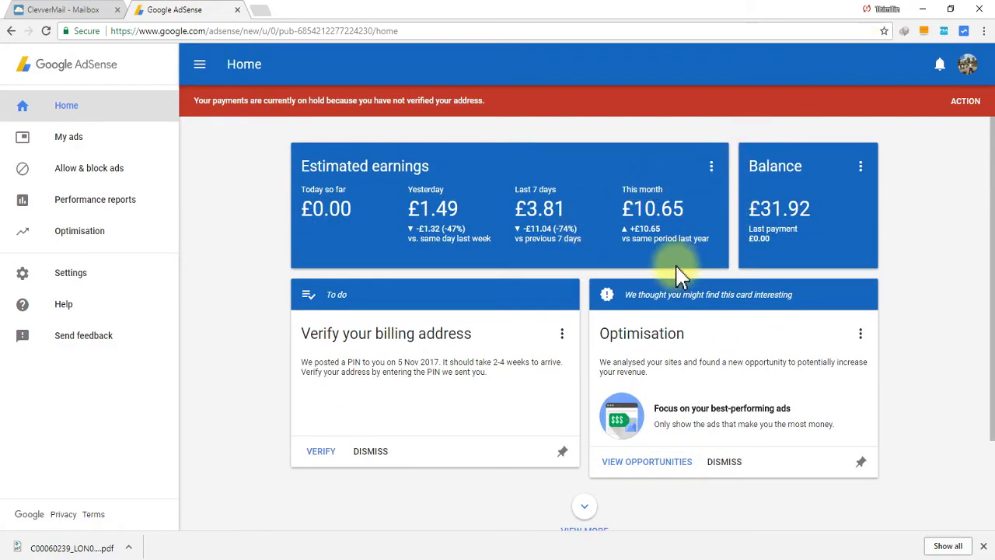
scroll(469, 298, "down", 1)
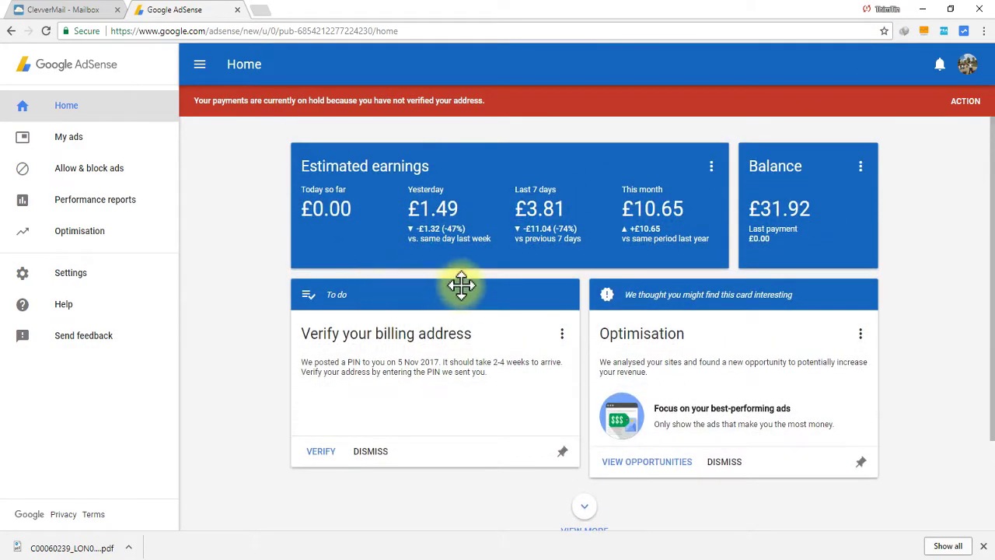
scroll(688, 215, "down", 2)
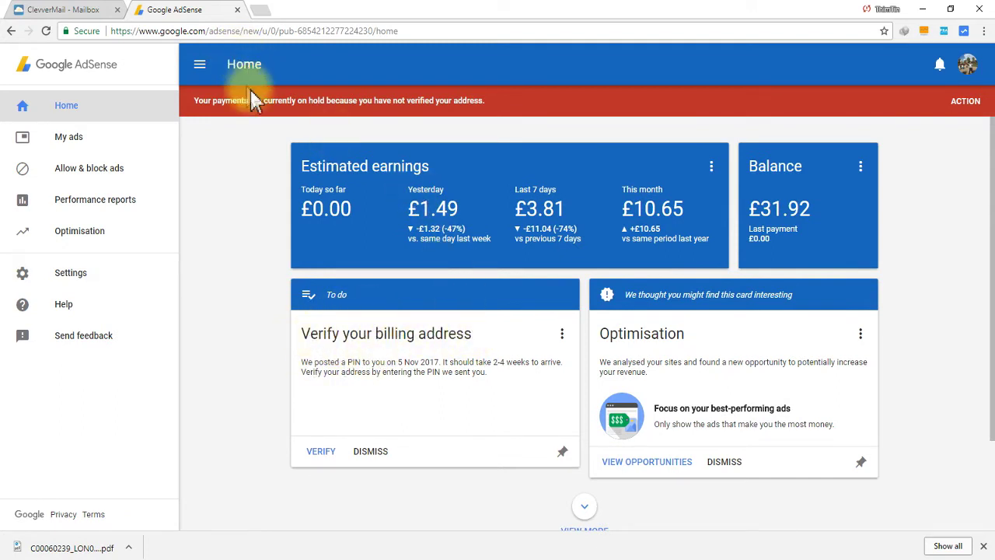
Switch back to the ClevverMail postbox and request to open the scan of the Google AdSense letter
left_click(81, 10)
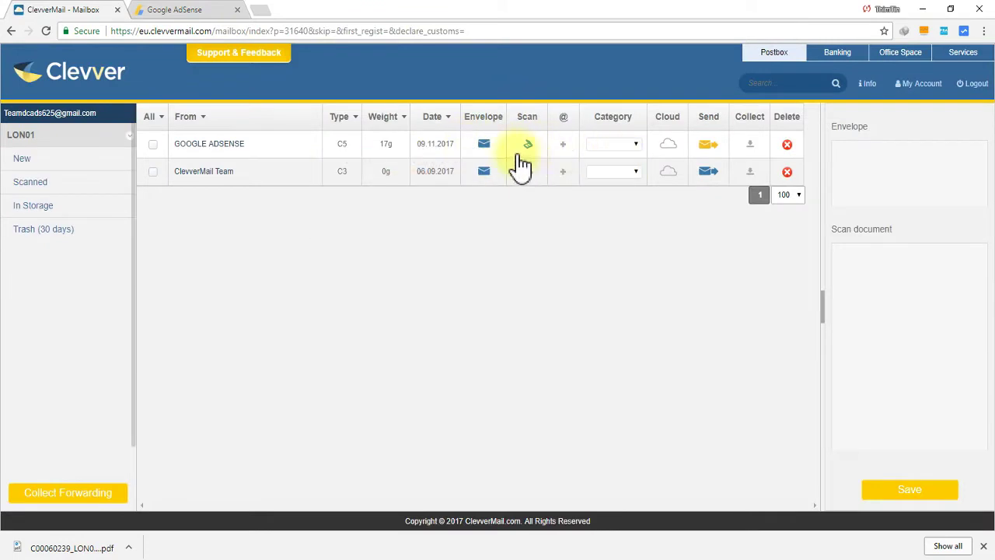
mouse_move(533, 153)
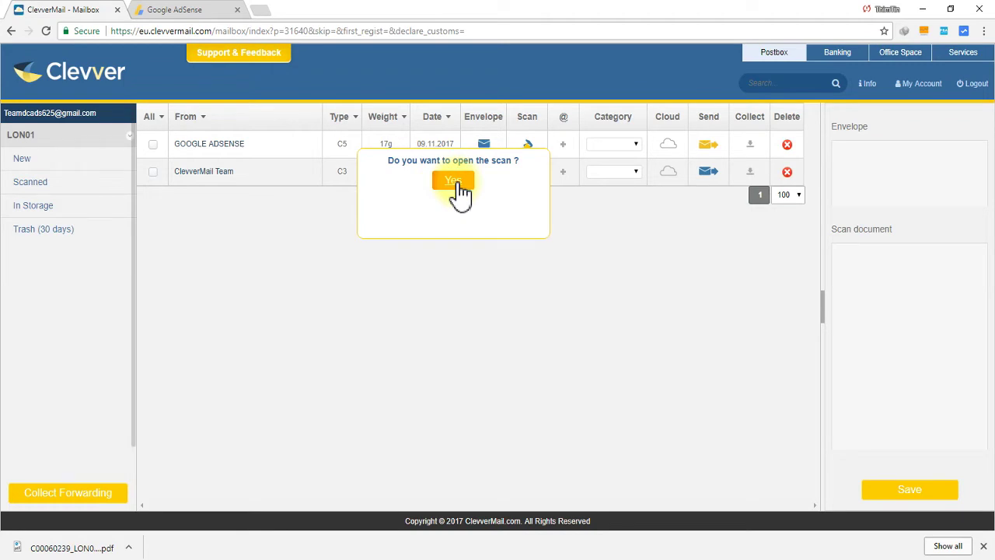
left_click(456, 184)
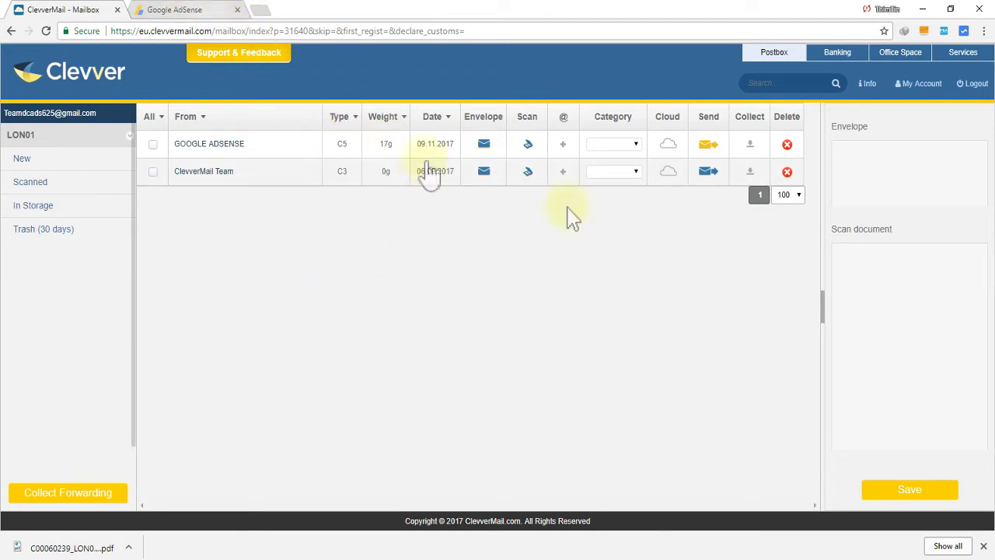
Switch to Google AdSense and open the address verification page for entering the PIN
left_click(196, 11)
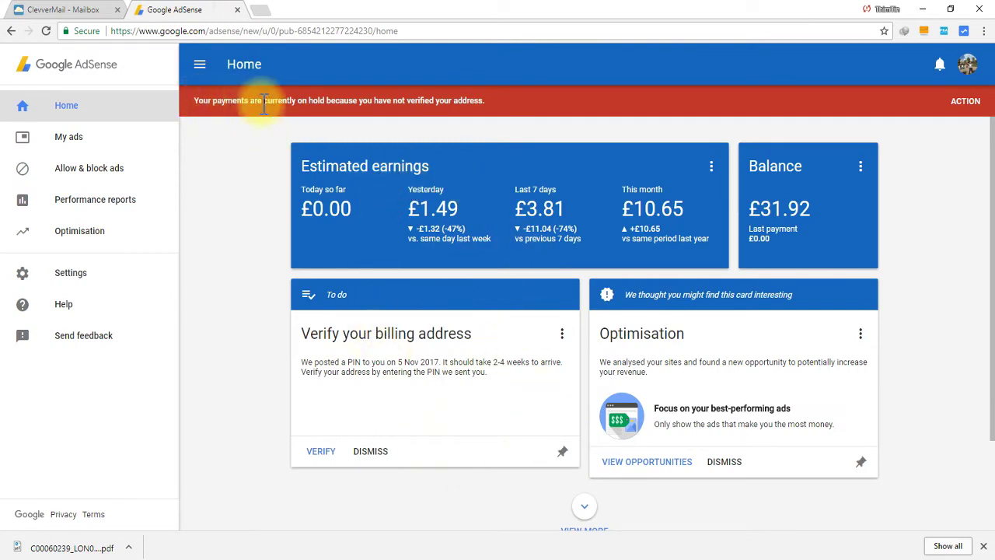
left_click(323, 456)
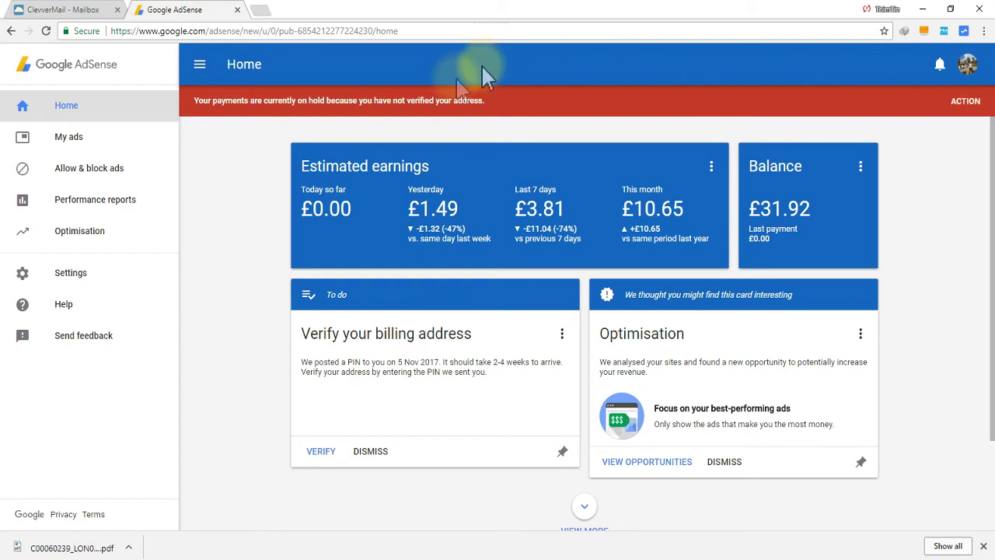
left_click(967, 105)
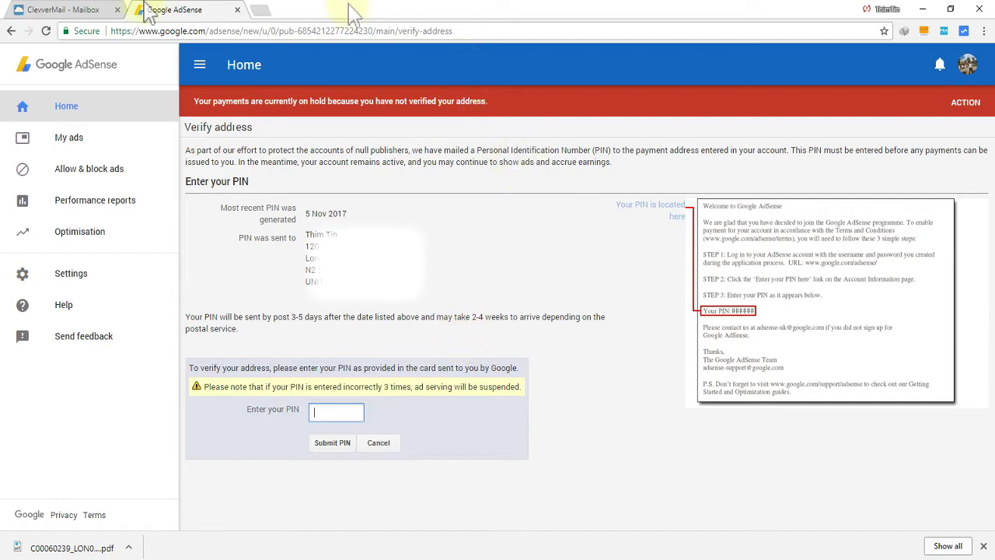
Open the scanned Google AdSense letter in the ClevverMail postbox and find the PIN on it
left_click(78, 10)
left_click(528, 149)
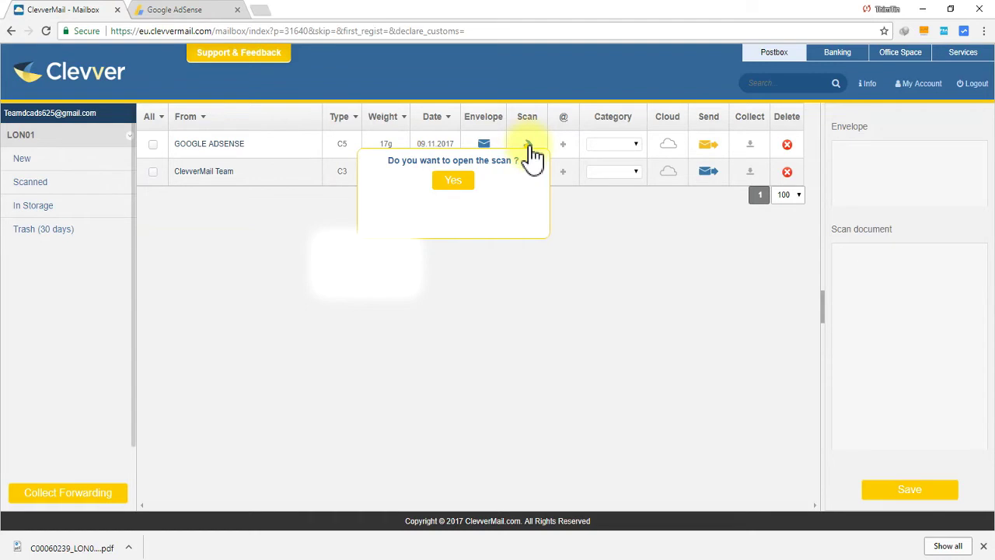
left_click(451, 182)
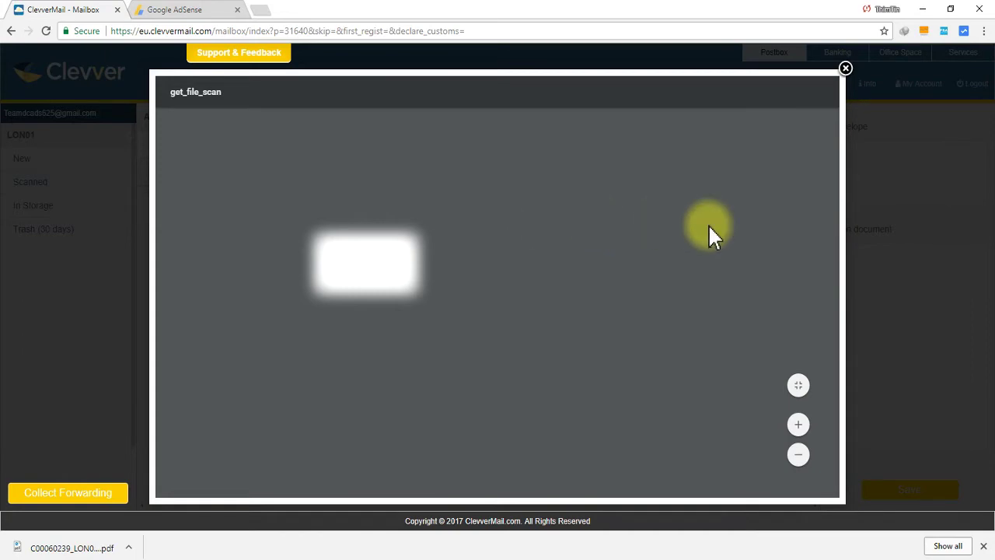
scroll(419, 171, "down", 3)
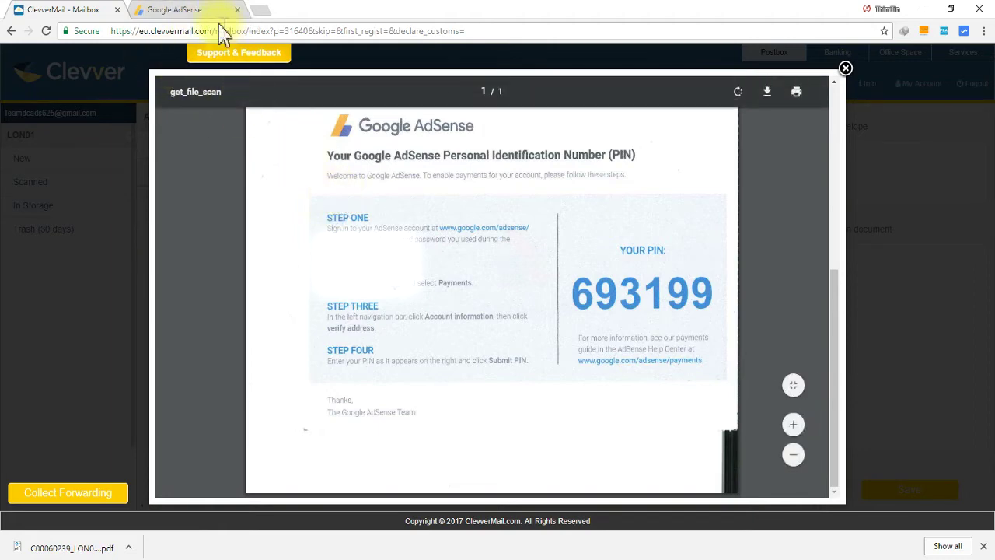
Enter the PIN from the letter on the AdSense address verification page, double-check it against the scan, and submit it
left_click(174, 11)
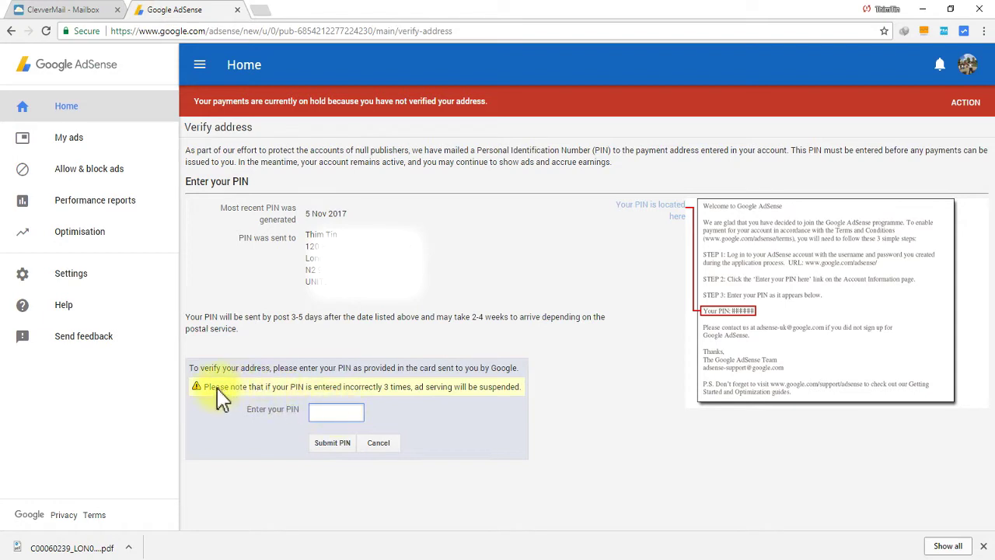
left_click(325, 411)
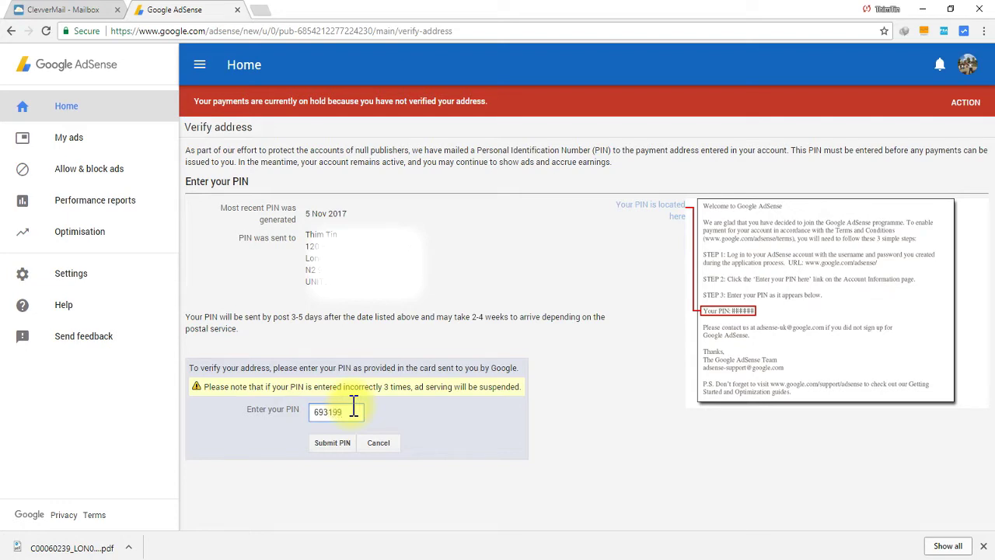
left_click(51, 11)
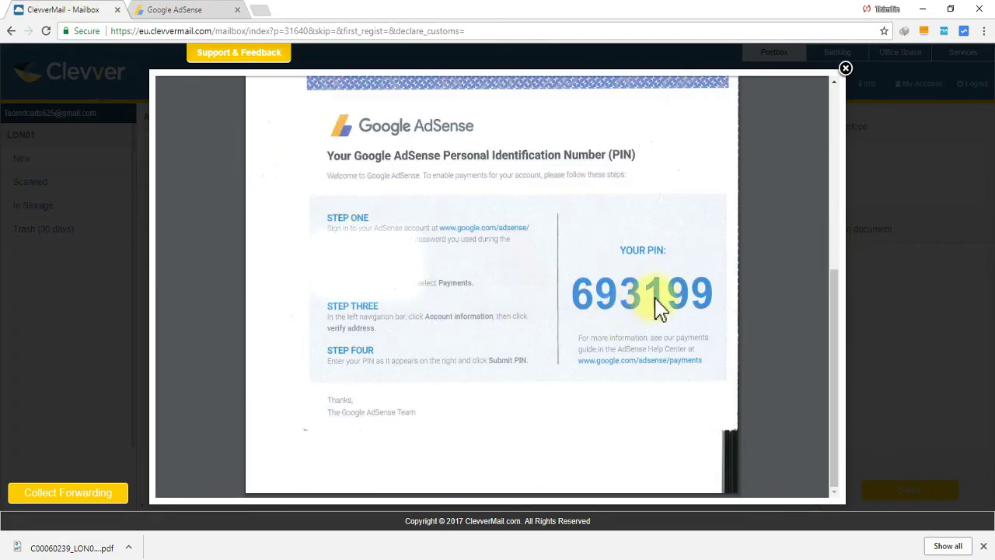
left_click(206, 9)
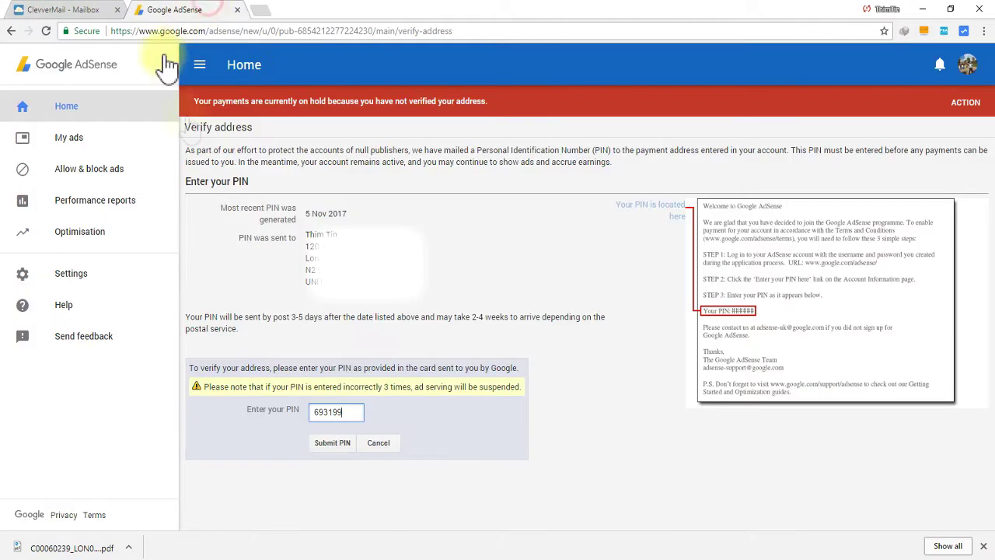
left_click(339, 451)
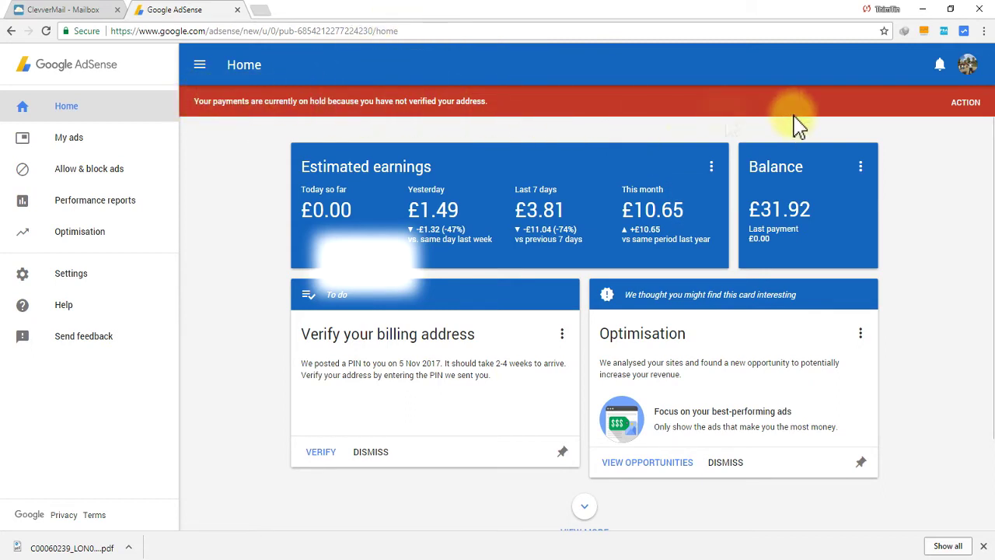
Reload the AdSense home page and check whether the payment hold notice and verification card are still there
left_click(588, 31)
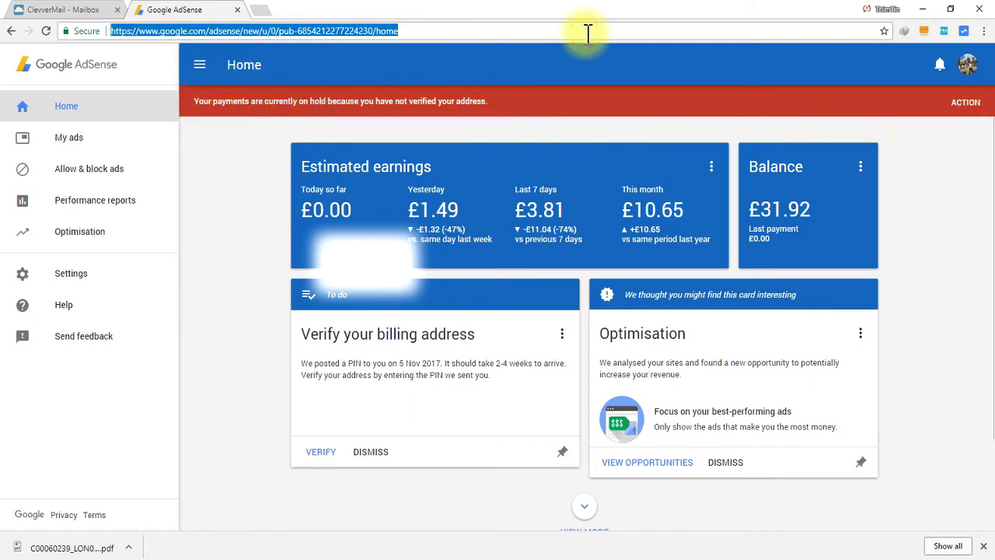
key("Return")
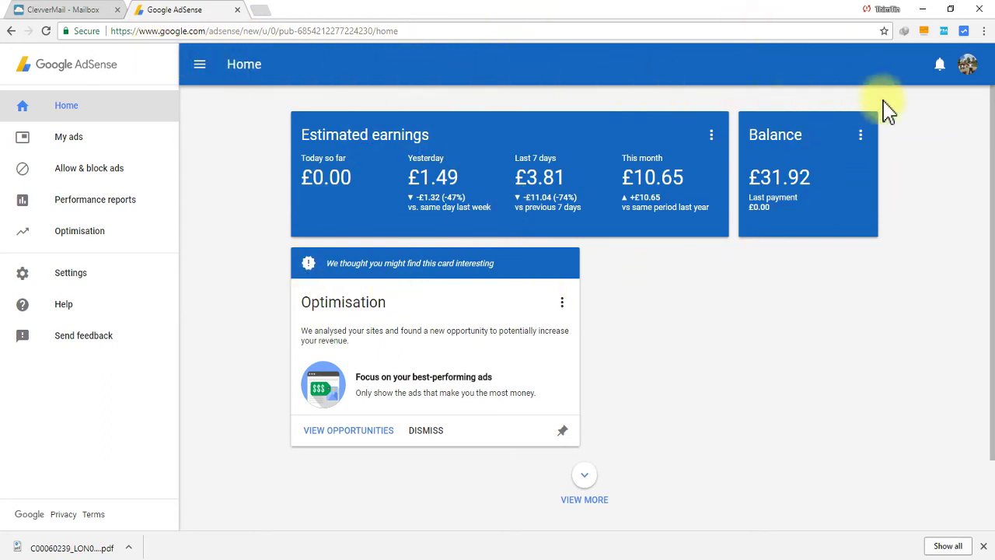
scroll(617, 195, "down", 1)
scroll(689, 215, "up", 1)
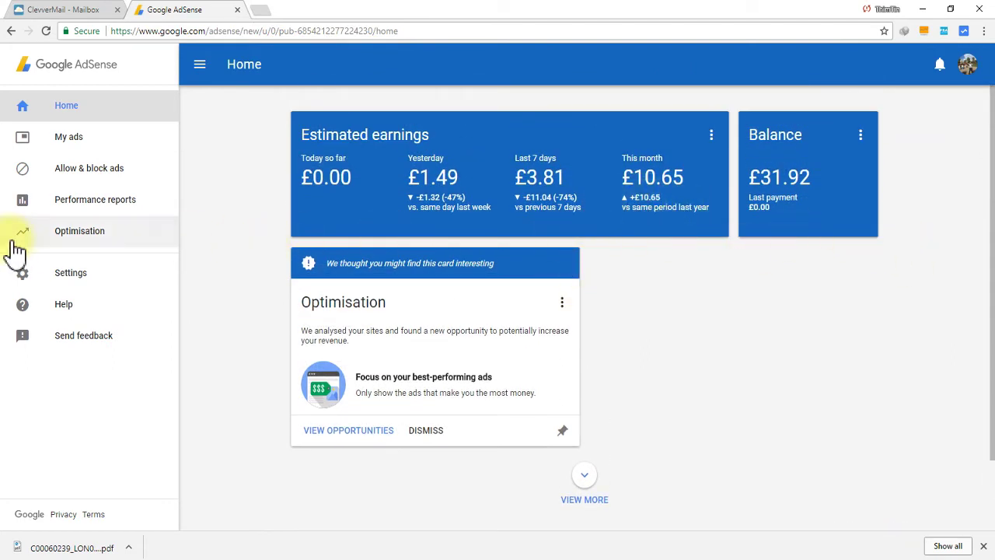
Open the Payments page in the AdSense settings and check the current earnings against the payment threshold
left_click(68, 279)
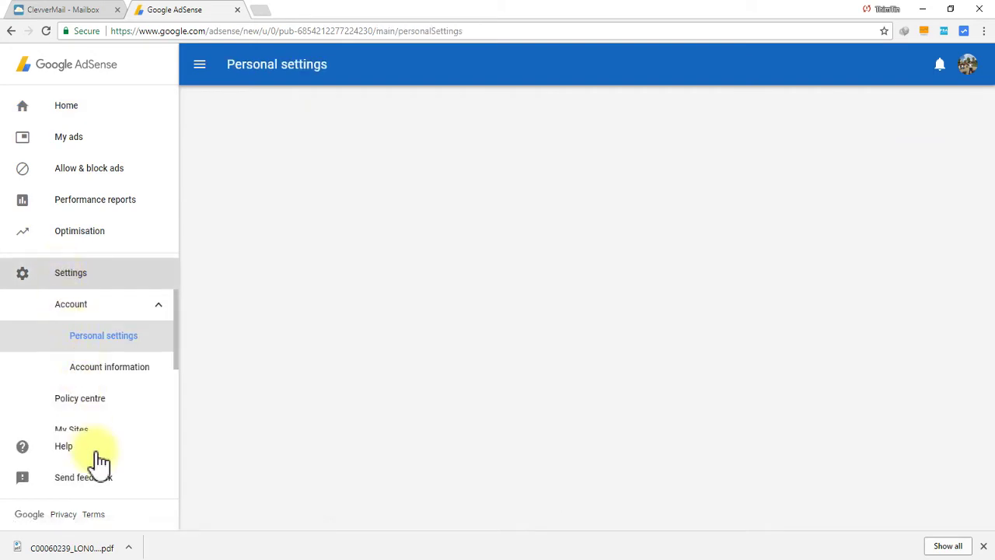
scroll(99, 428, "down", 2)
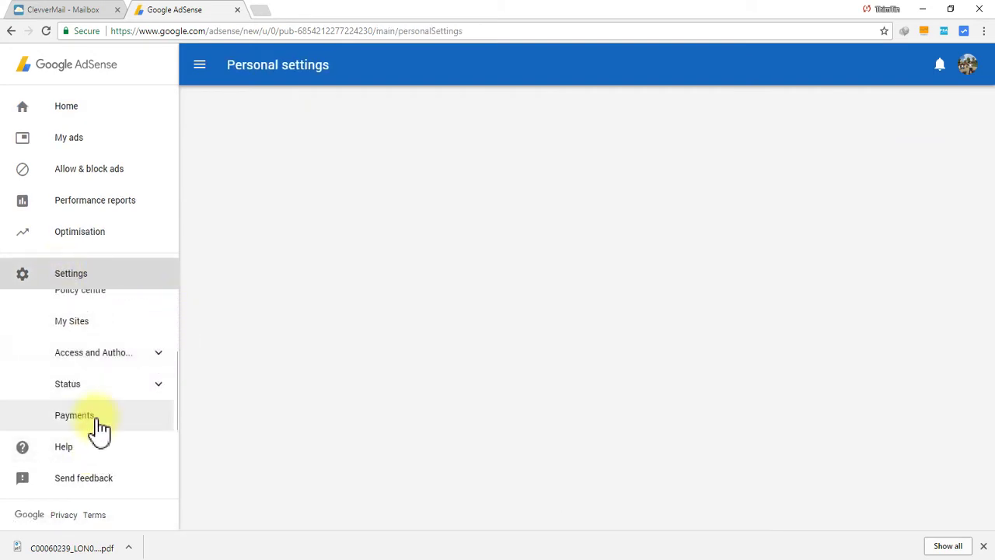
left_click(95, 426)
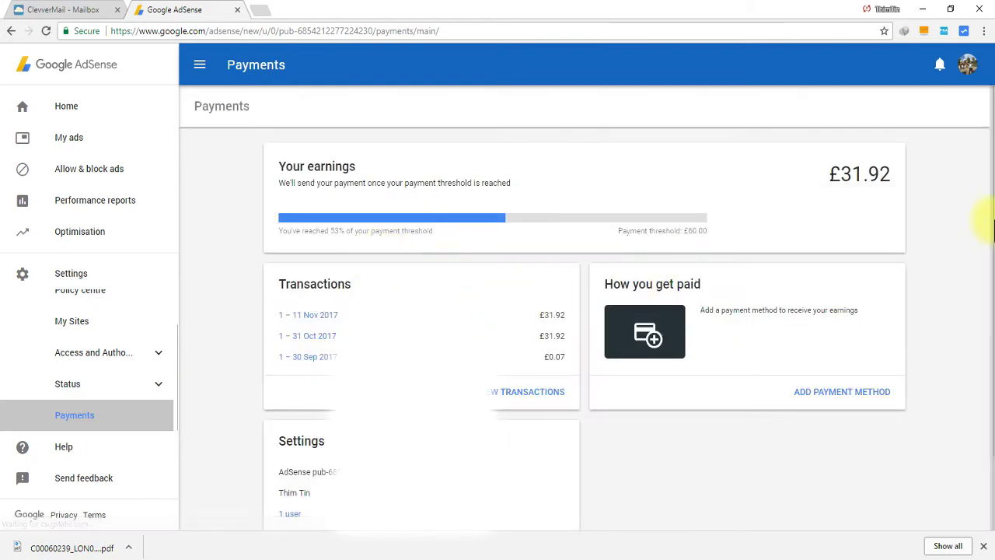
scroll(980, 244, "down", 2)
scroll(977, 234, "up", 2)
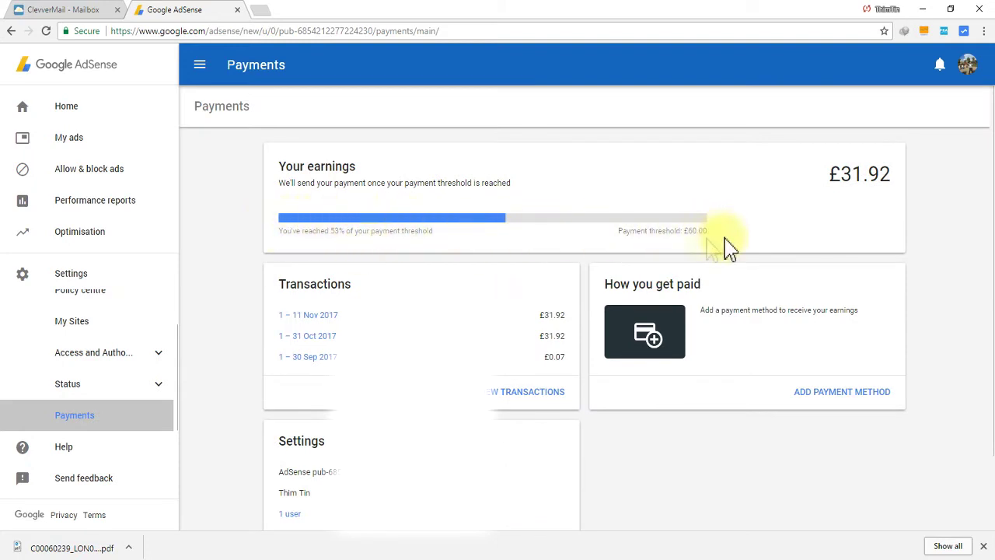
left_click_drag(690, 233, 703, 230)
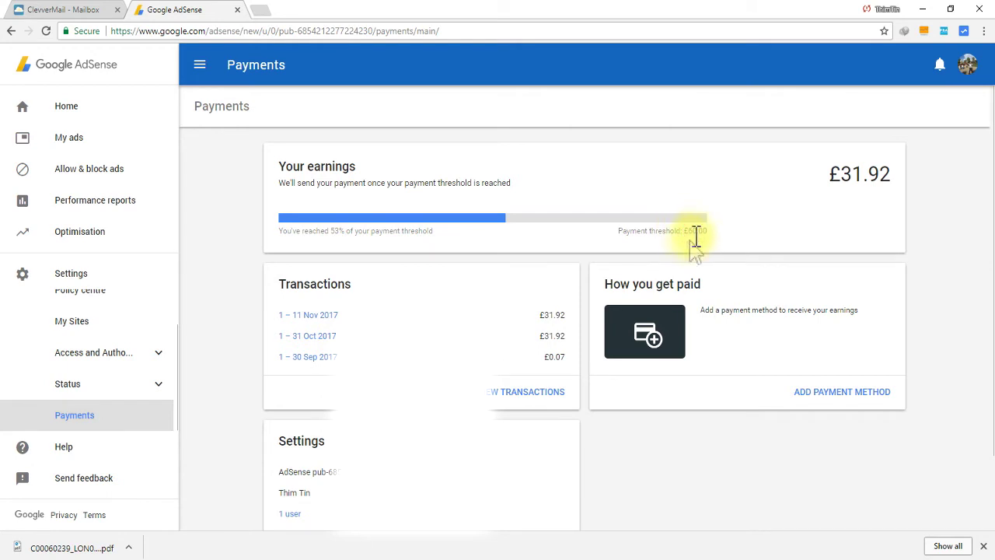
left_click(685, 364)
scroll(687, 366, "down", 1)
scroll(685, 364, "up", 1)
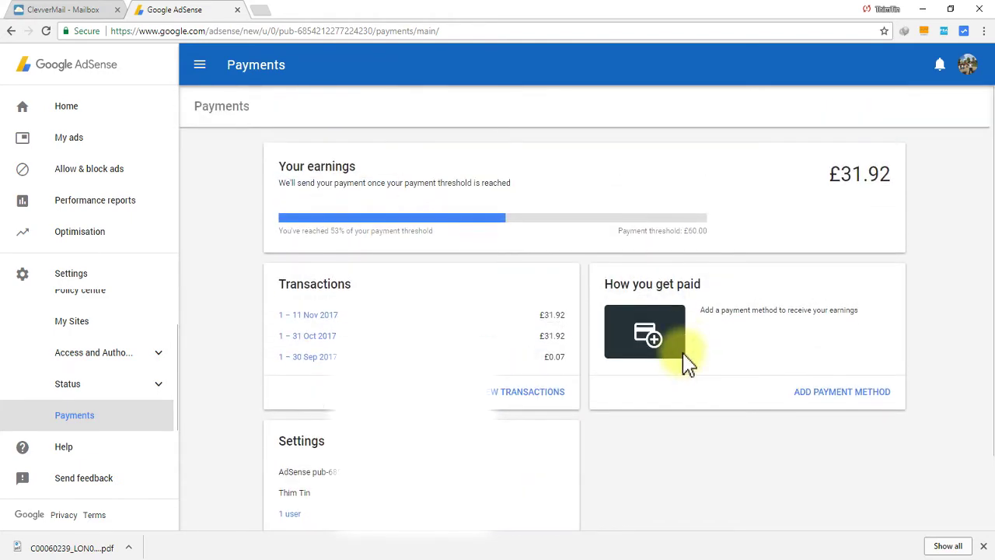
left_click_drag(840, 172, 884, 176)
left_click(892, 184)
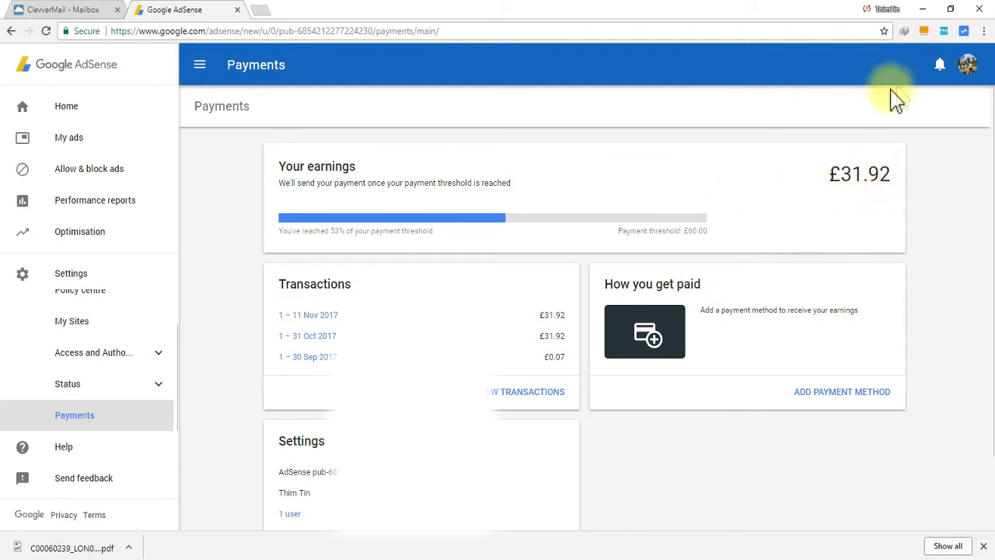
Check the lifetime revenue in Google Publisher Toolbar, then review the earnings, transactions and payment method cards on the Payments page
left_click(965, 31)
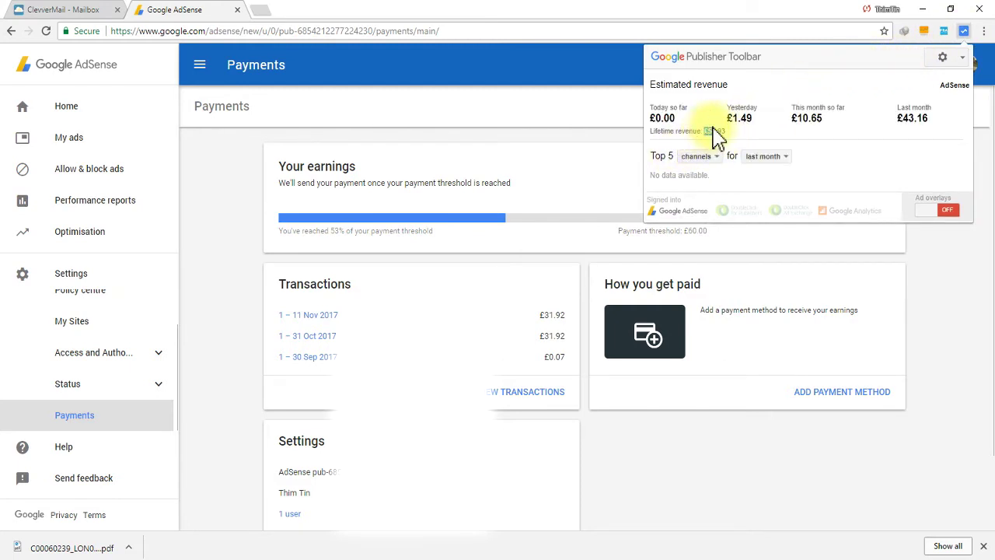
left_click(966, 31)
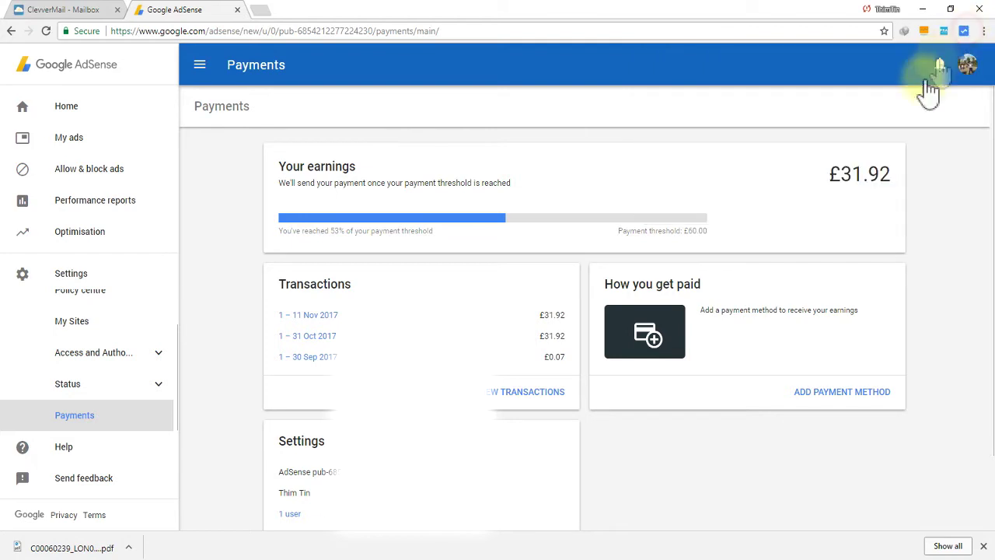
left_click_drag(849, 177, 866, 188)
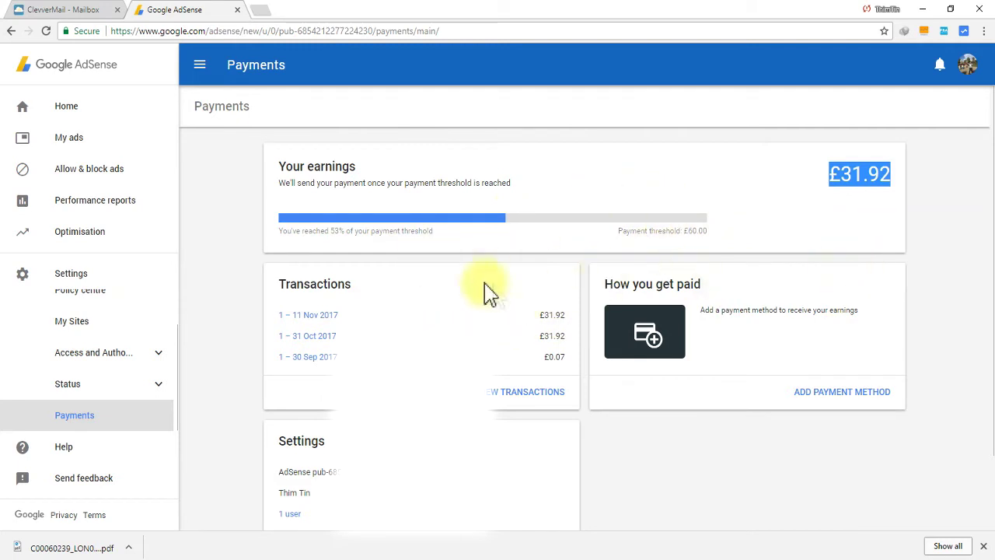
left_click(892, 229)
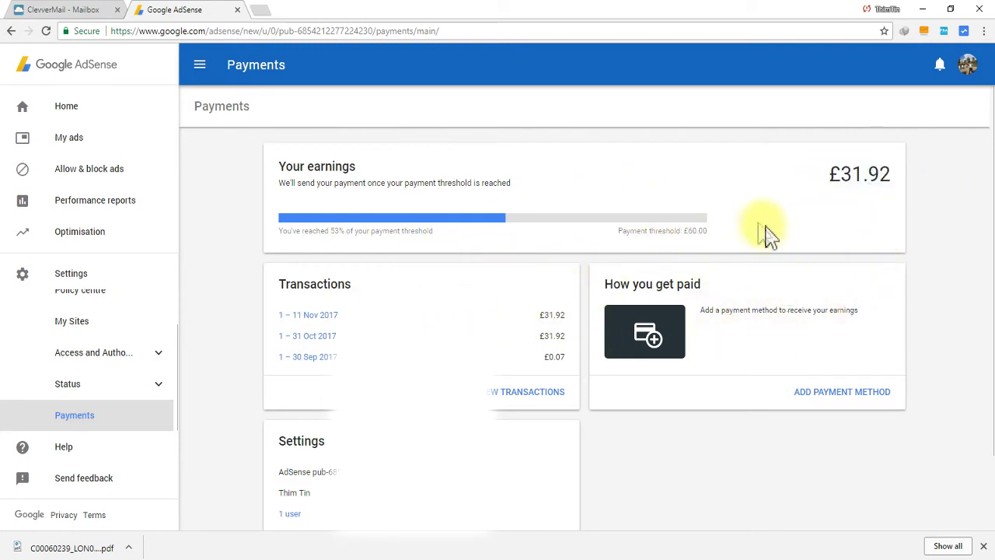
scroll(746, 237, "down", 1)
scroll(733, 241, "up", 1)
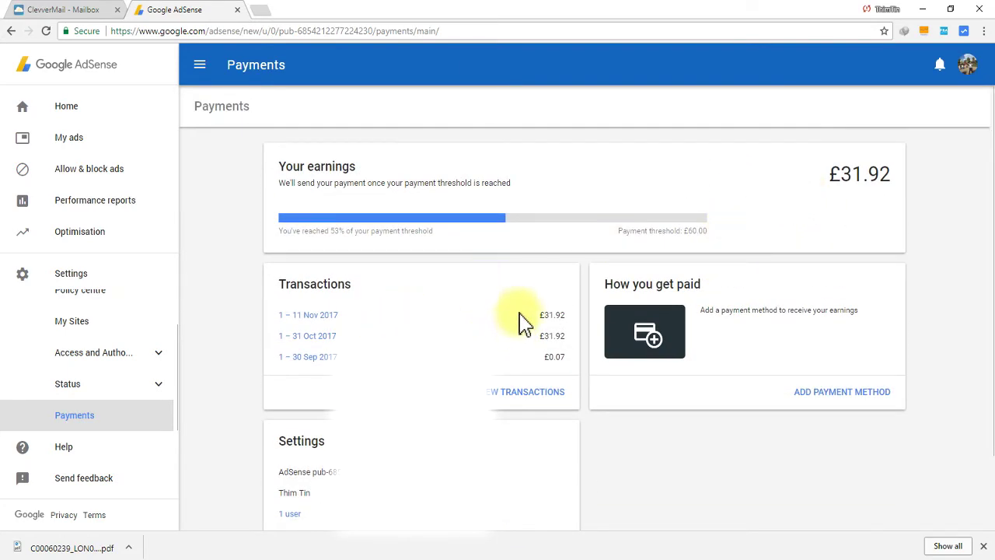
scroll(523, 325, "down", 1)
scroll(606, 330, "up", 1)
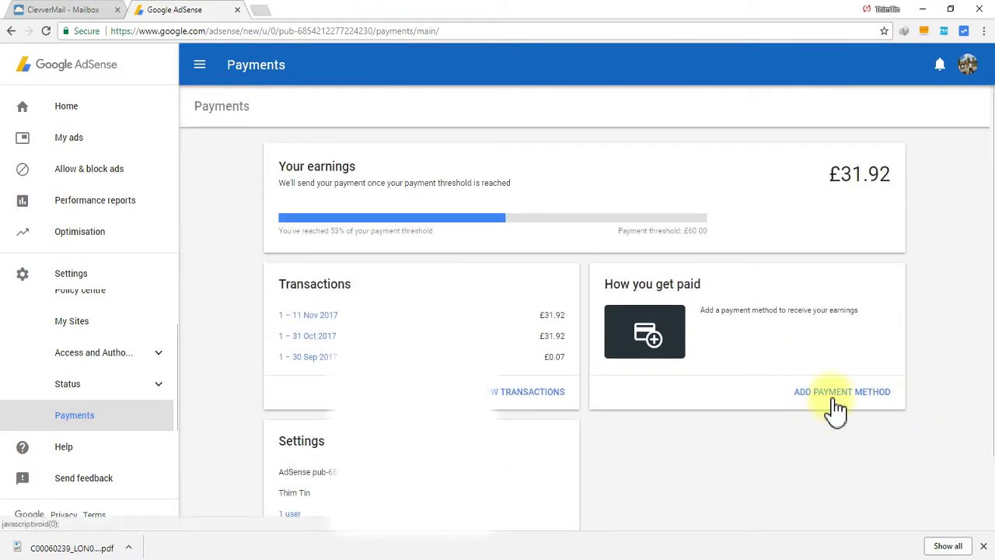
Open the form for adding a payment method and examine its account name, branch sort code and account number fields
scroll(826, 427, "down", 1)
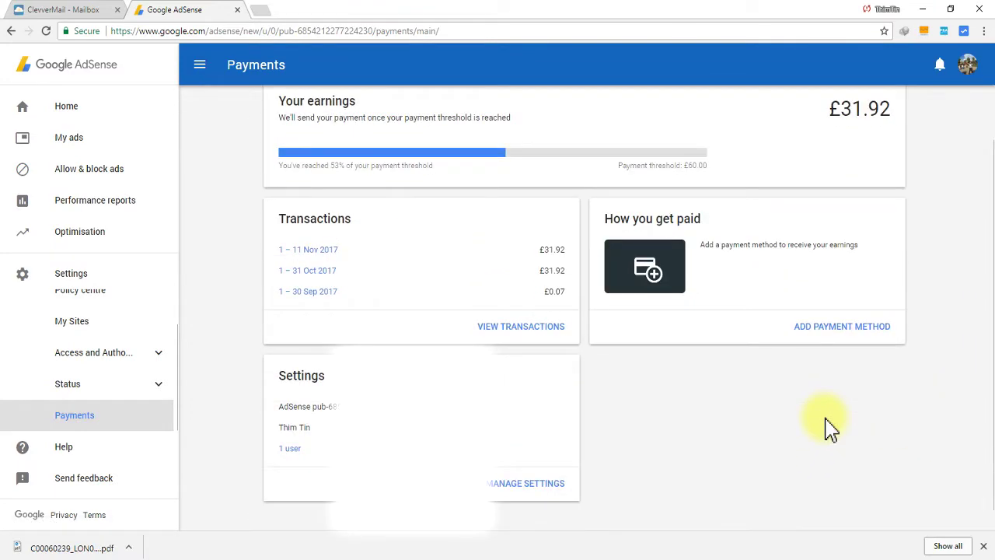
left_click(834, 338)
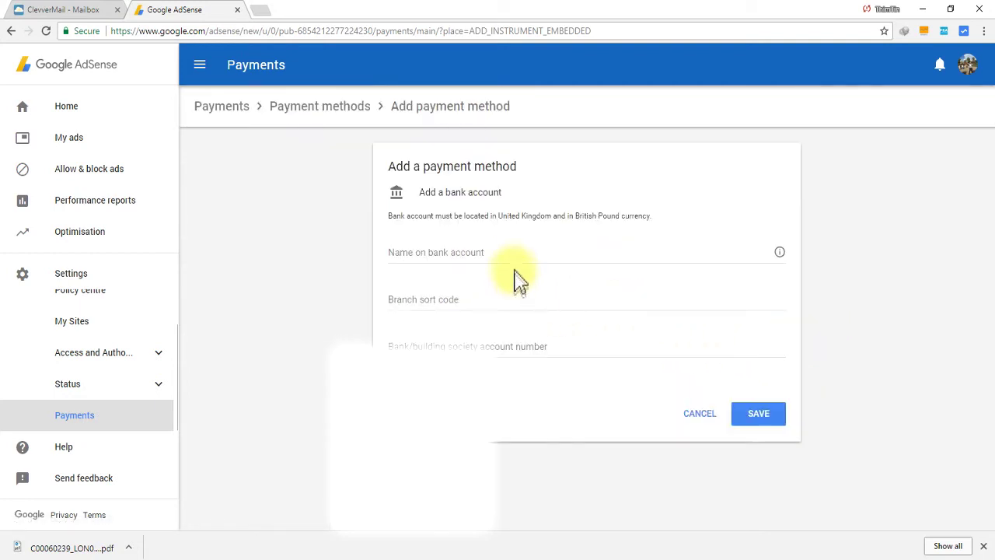
left_click(509, 257)
left_click(501, 295)
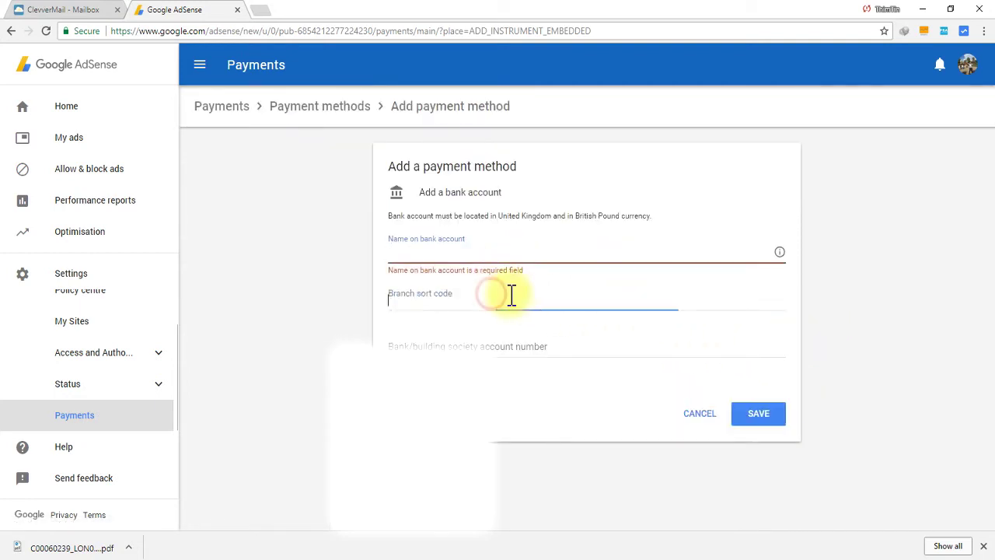
left_click(261, 243)
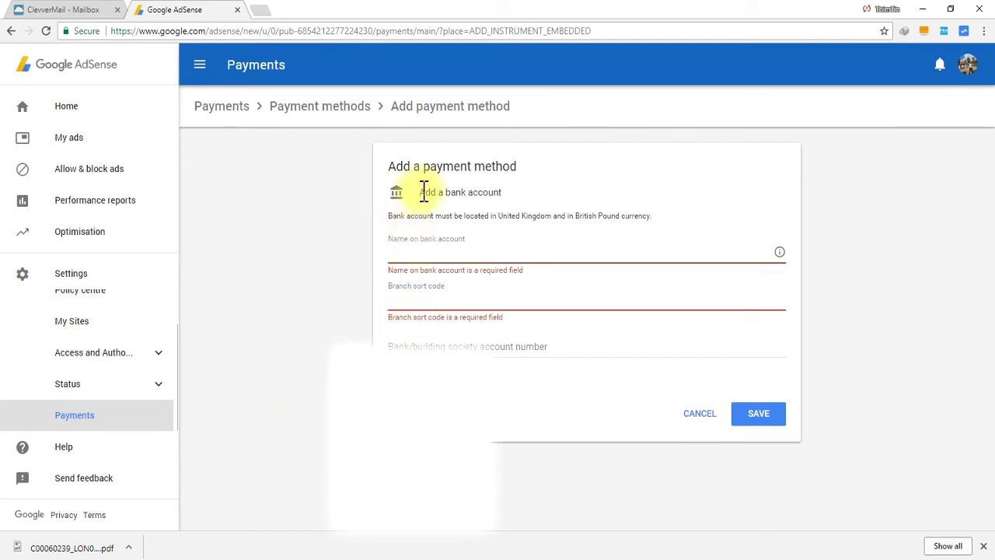
left_click(300, 187)
left_click(412, 345)
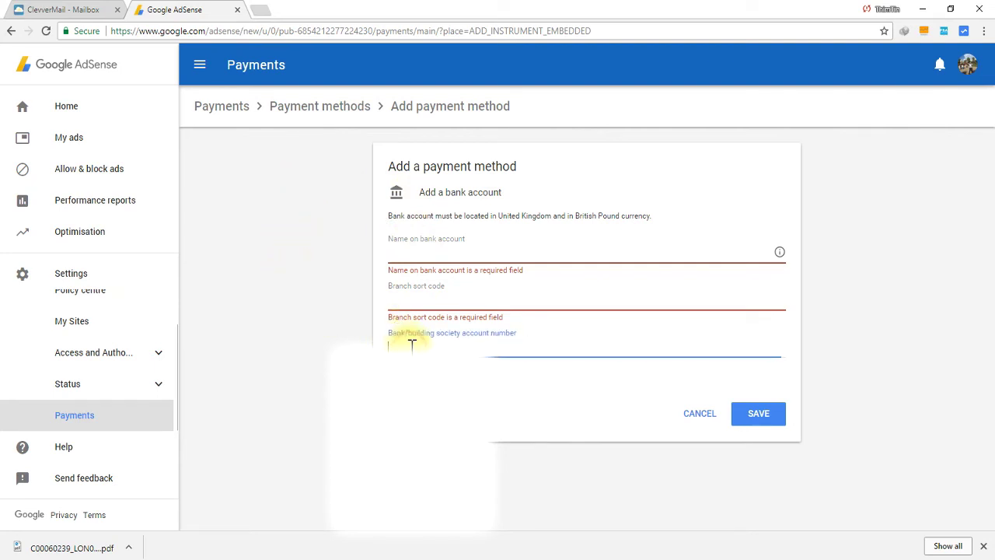
left_click(311, 221)
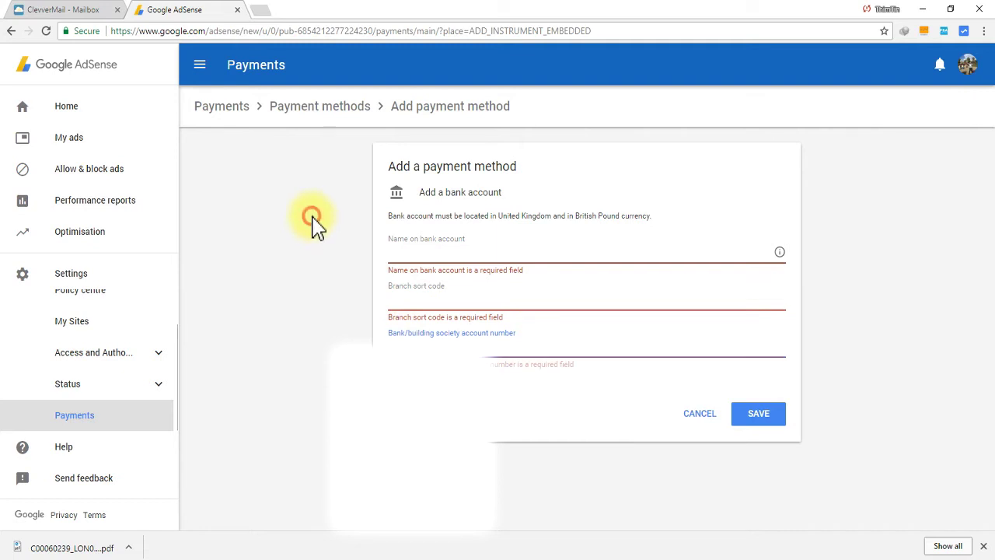
Open the payoneer.com website in a new browser tab, keeping the AdSense Payments page open
left_click(262, 12)
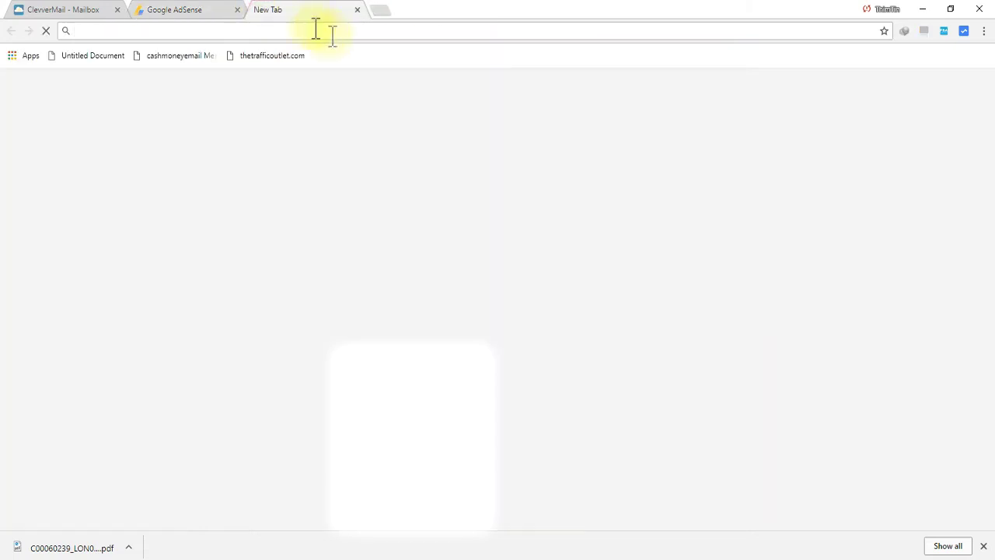
left_click(218, 11)
left_click(321, 11)
left_click(179, 12)
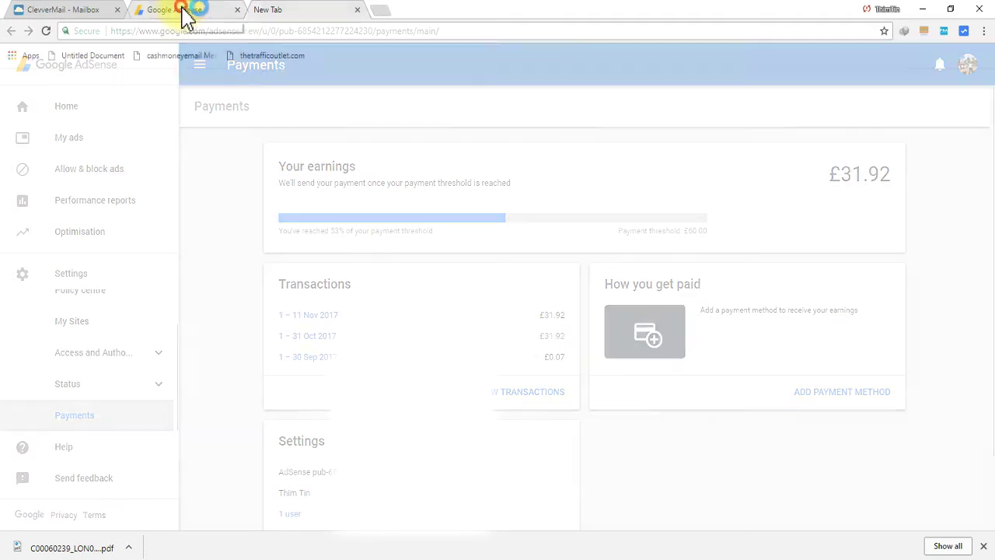
left_click(299, 11)
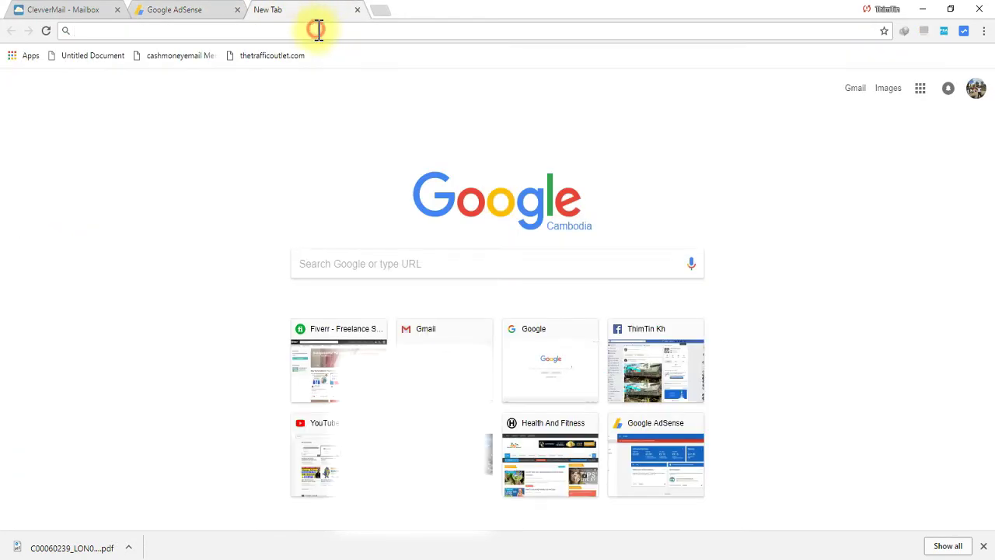
type("pa")
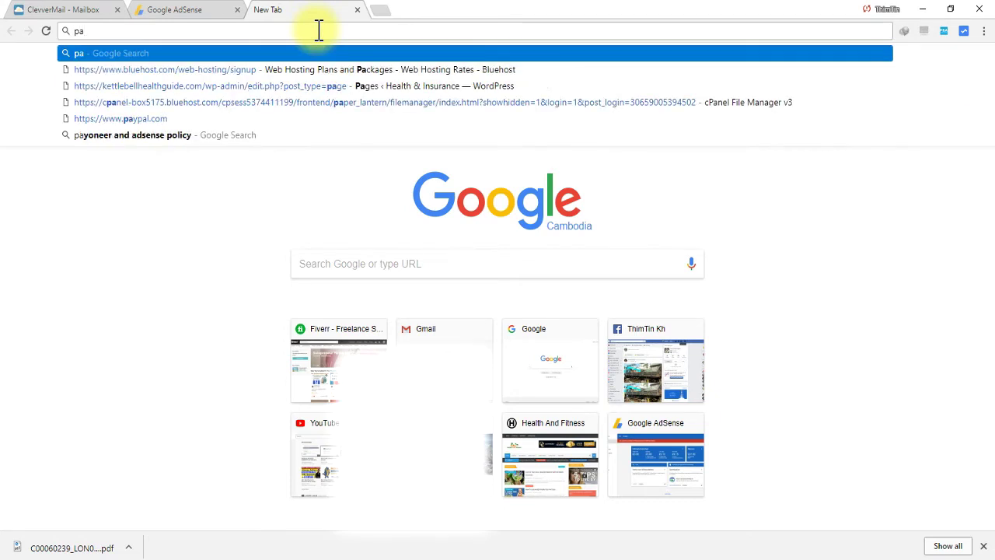
type("yone")
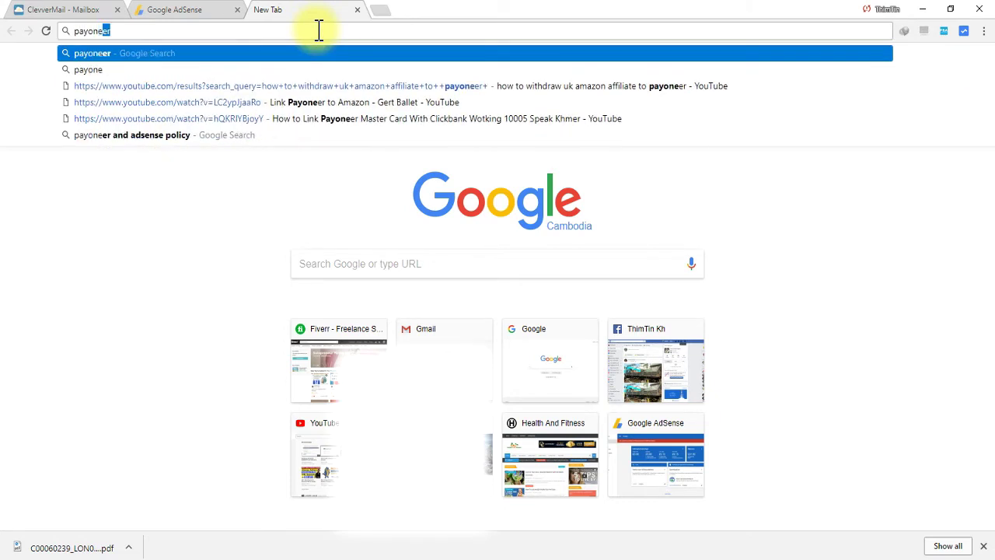
type("er.co")
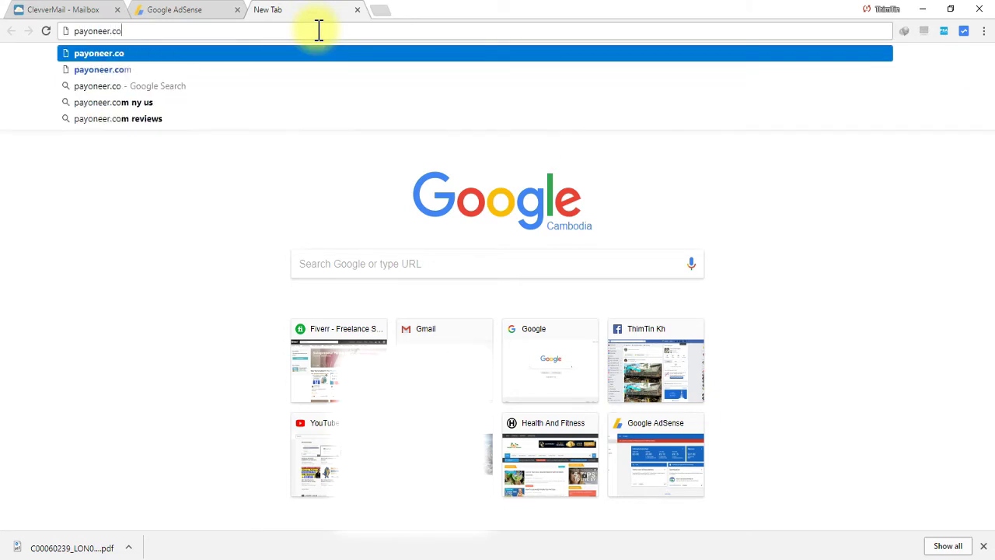
type("m")
key("Return")
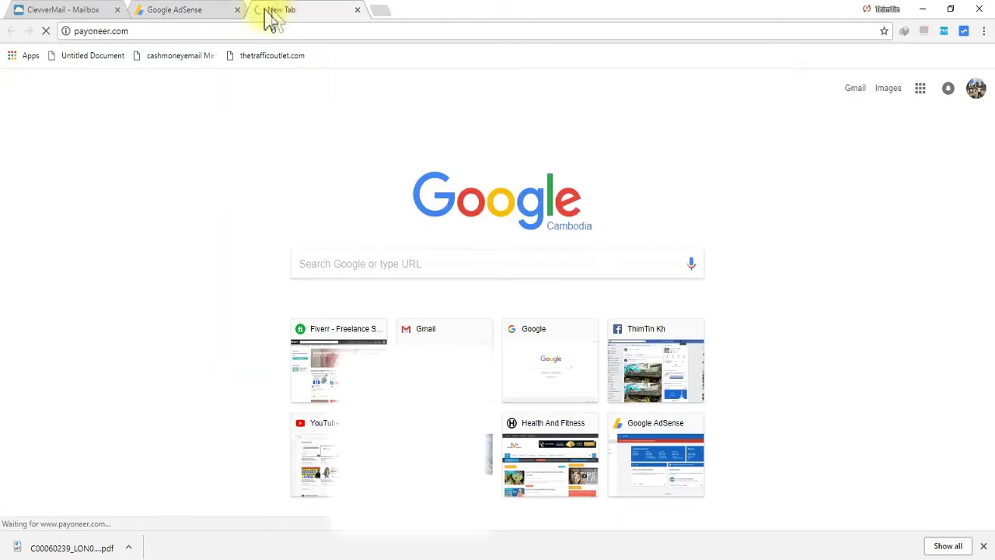
left_click(222, 11)
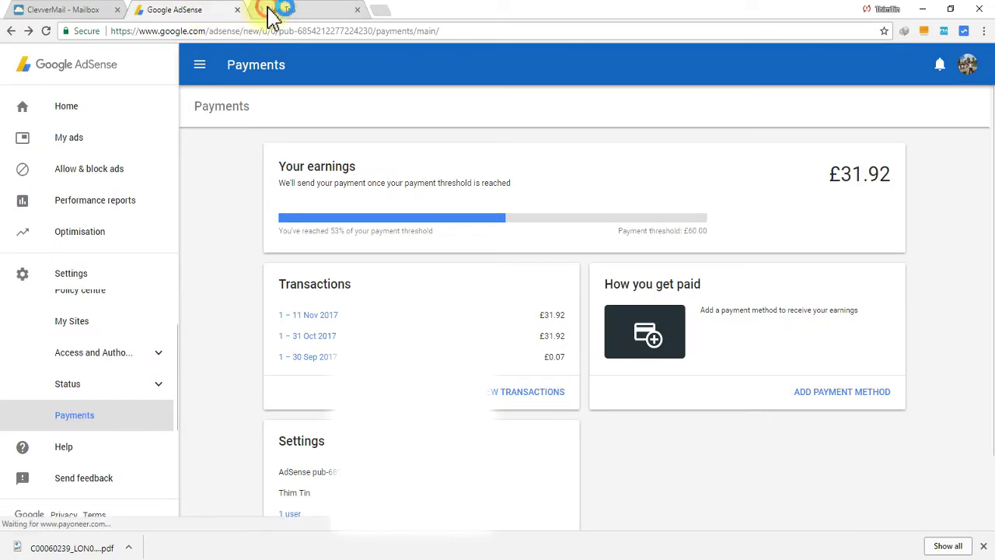
left_click(276, 10)
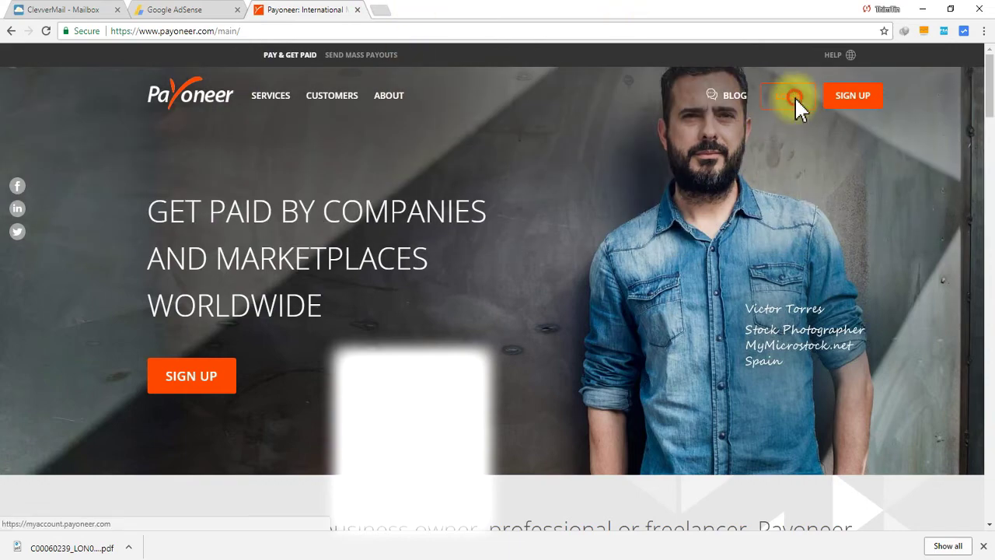
Open the Payoneer account login page and close the Payoneer home page tab
left_click(794, 96)
left_click(344, 11)
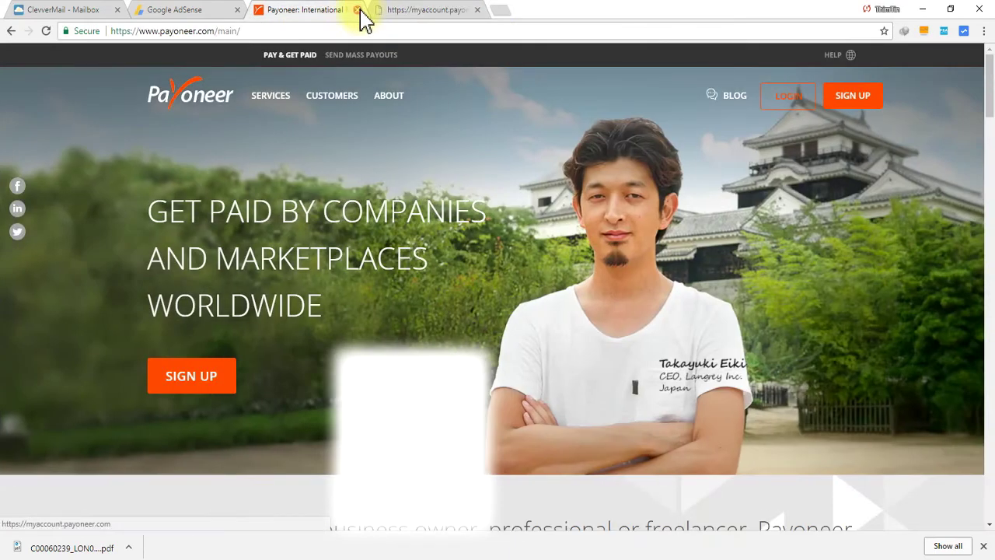
left_click(359, 10)
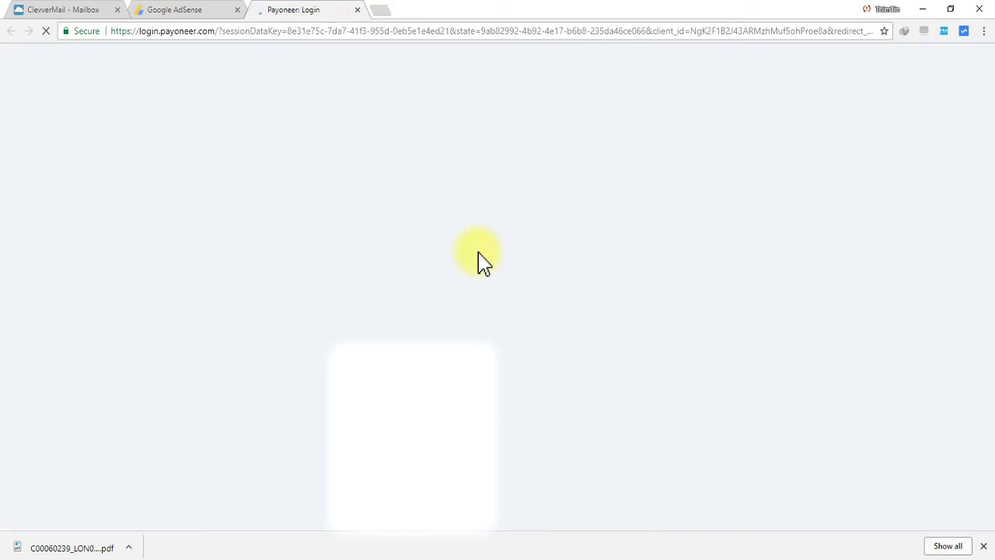
left_click(201, 12)
left_click(284, 9)
left_click(228, 17)
left_click(292, 11)
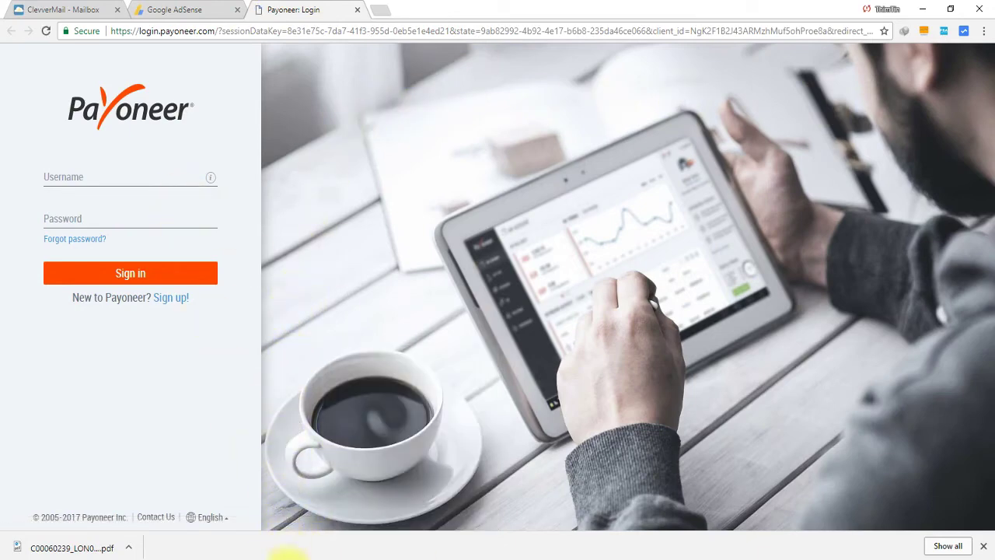
left_click(230, 557)
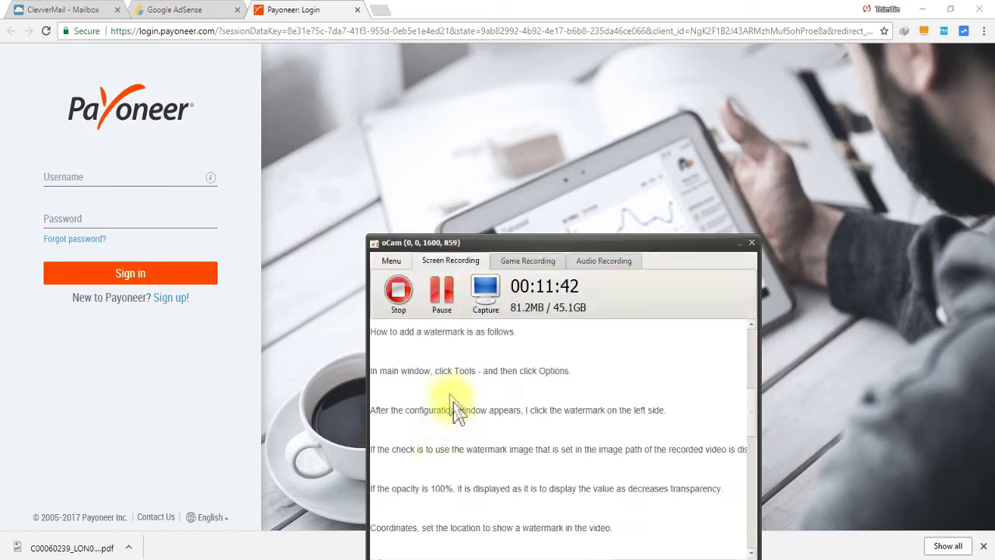
left_click(442, 303)
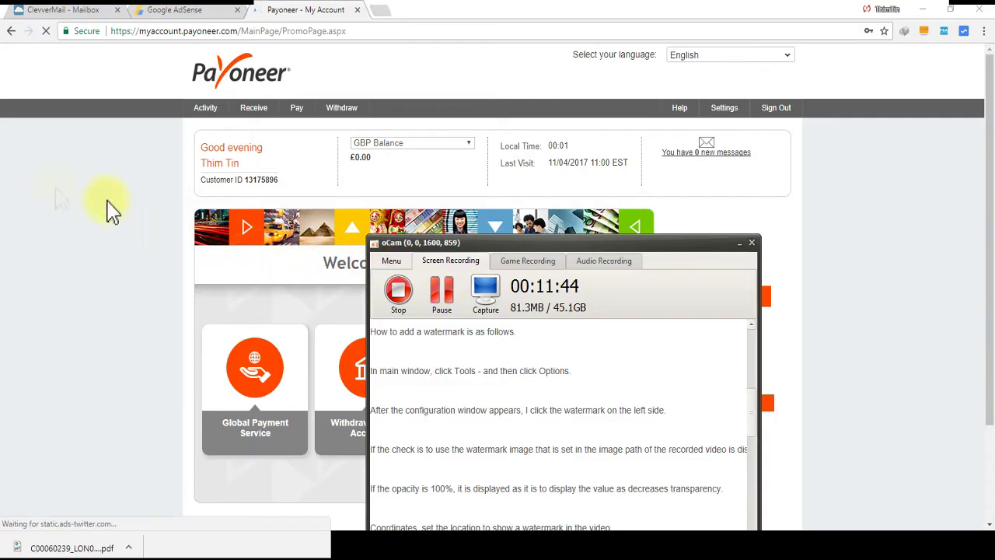
left_click(60, 215)
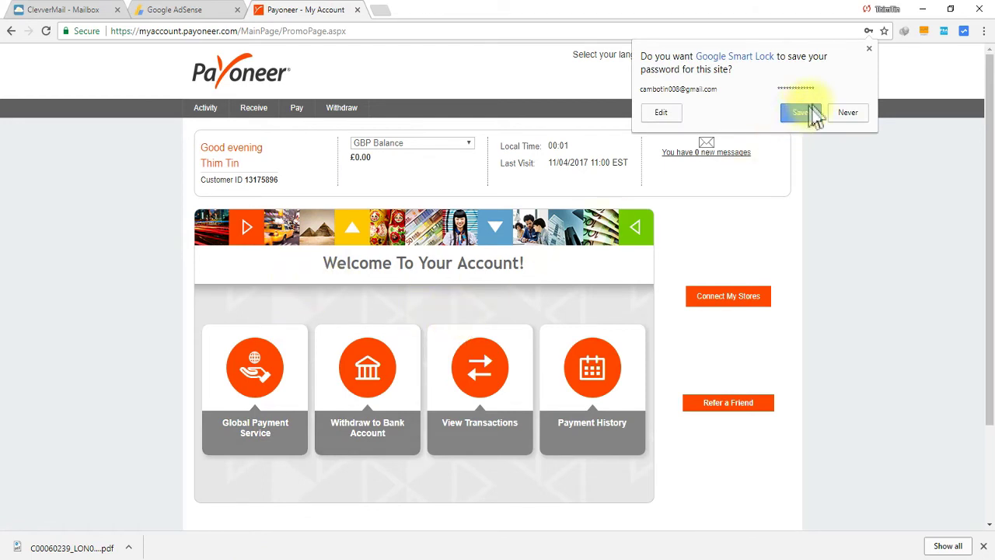
Decline the browser's offer to save the Payoneer password for this site
left_click(847, 113)
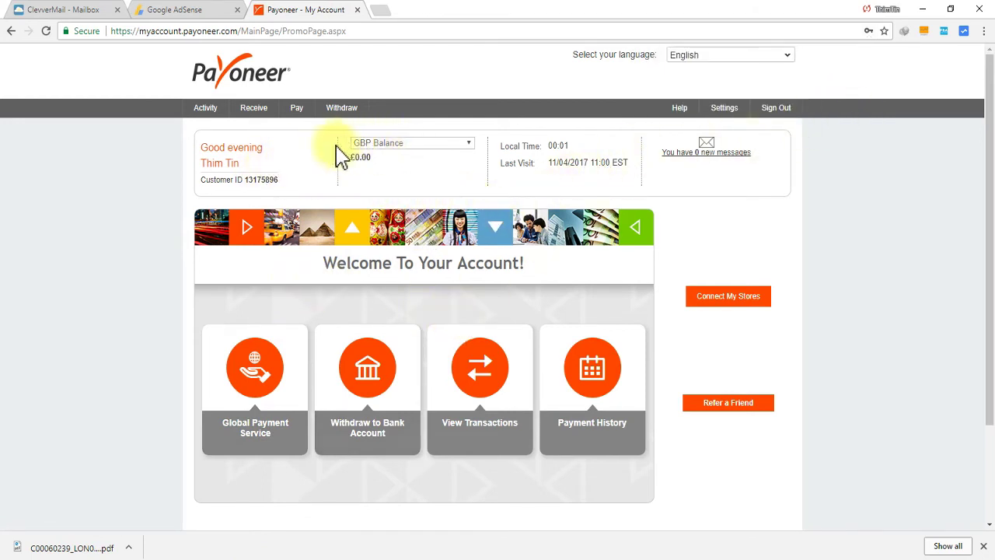
Review the list of balances available in the Payoneer account, and look through its Funding Sources page
left_click(470, 145)
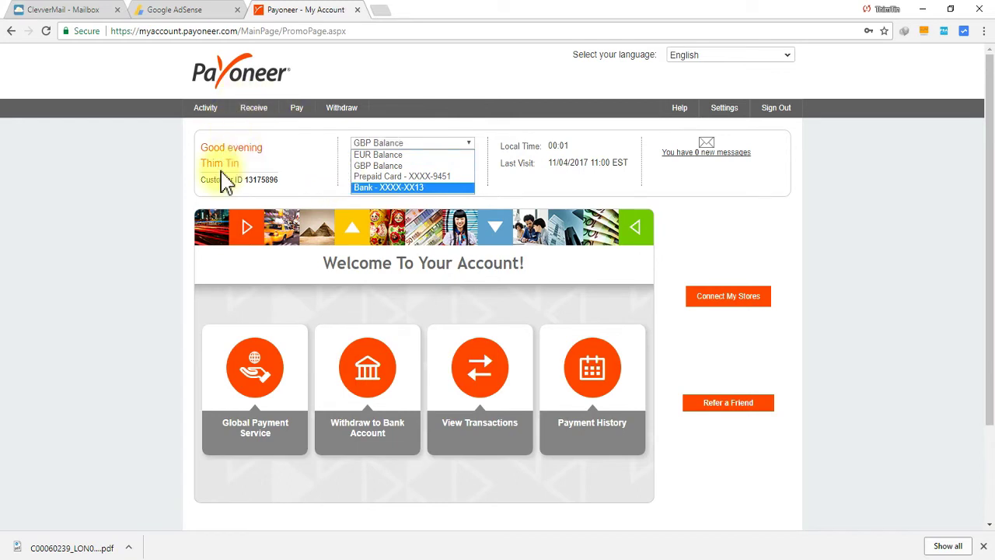
left_click(272, 166)
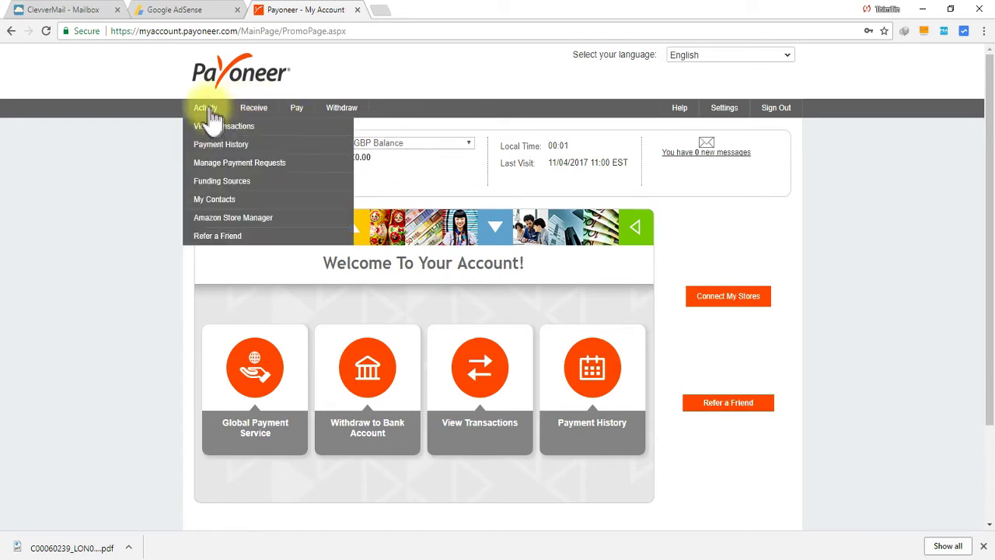
mouse_move(247, 115)
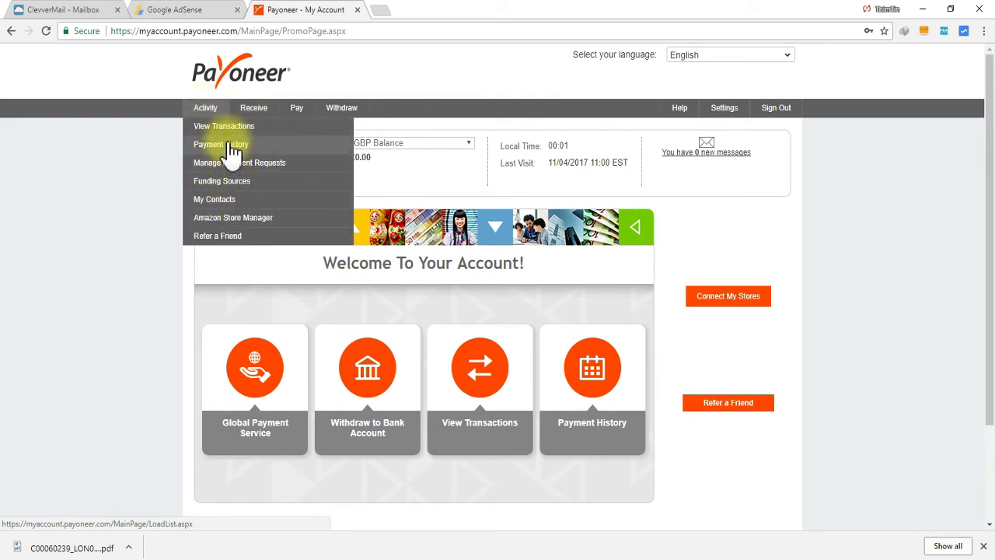
left_click(235, 180)
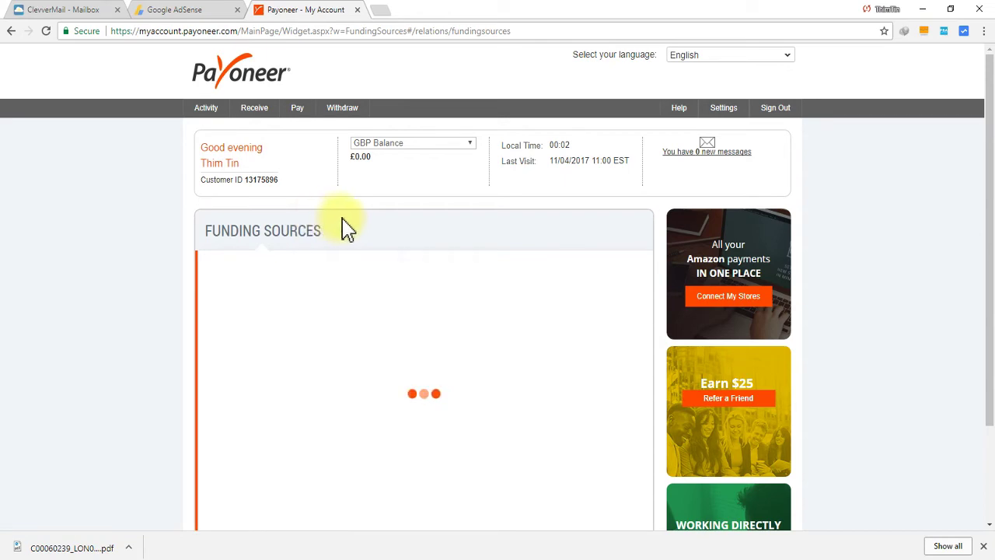
scroll(345, 228, "down", 2)
scroll(344, 228, "up", 2)
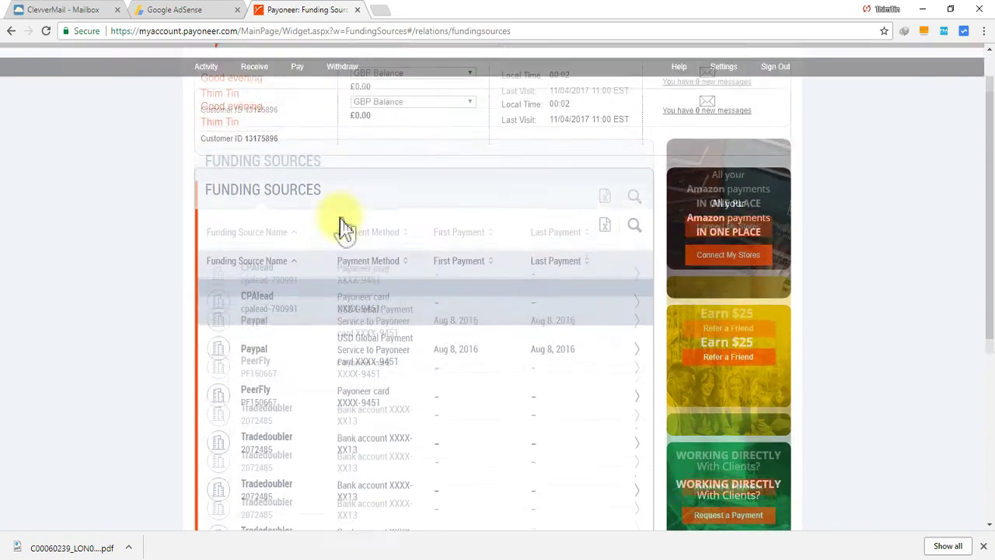
scroll(344, 228, "down", 4)
scroll(339, 234, "up", 4)
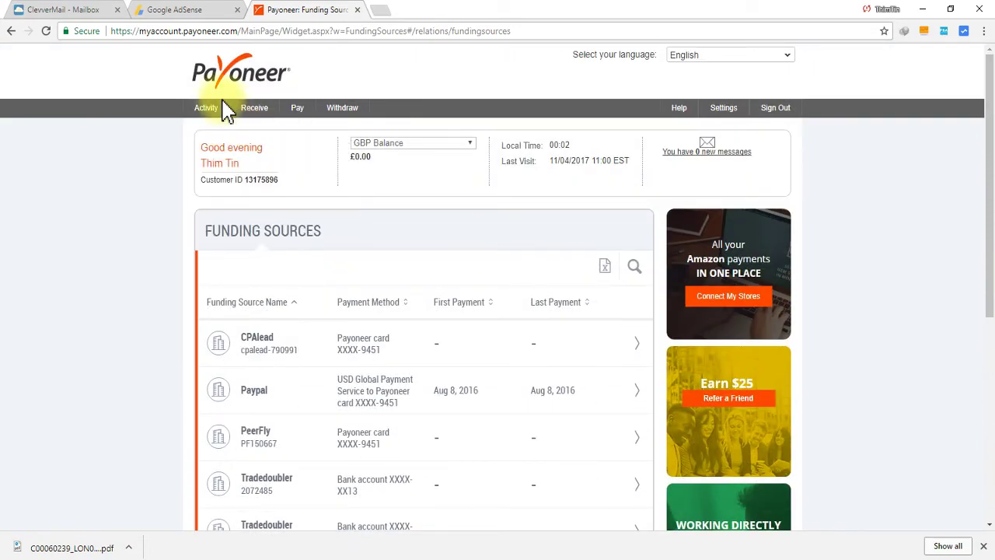
View the Mass Payout Companies page and open the Global Payment Service page
mouse_move(222, 107)
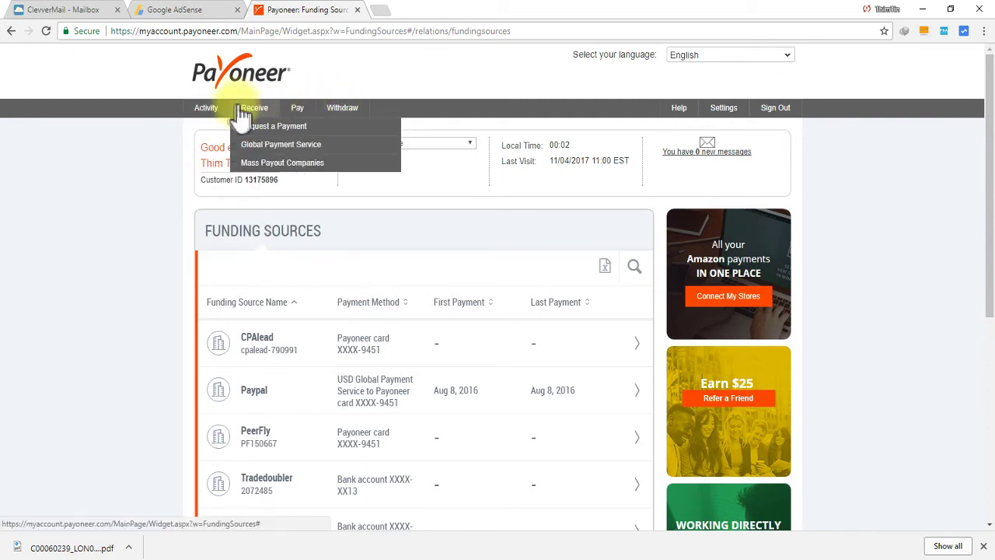
left_click(289, 170)
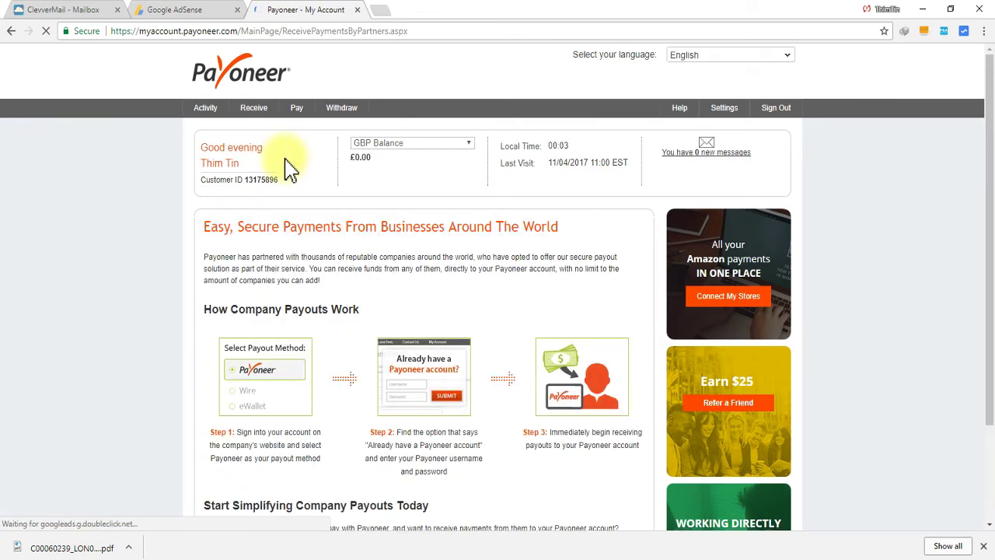
left_click(267, 146)
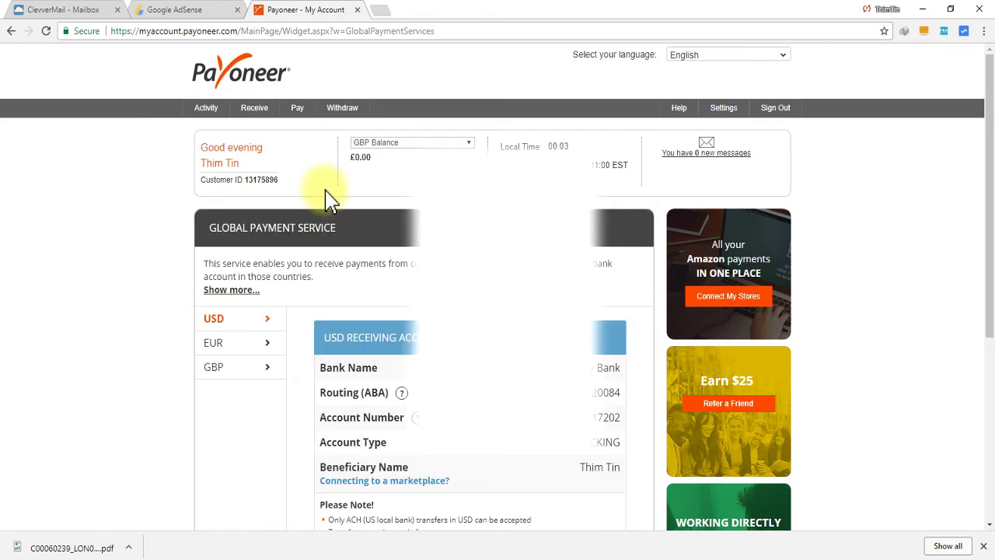
Examine the USD receiving account (ACH) details, including the routing number and account number
scroll(330, 200, "down", 2)
scroll(330, 199, "up", 1)
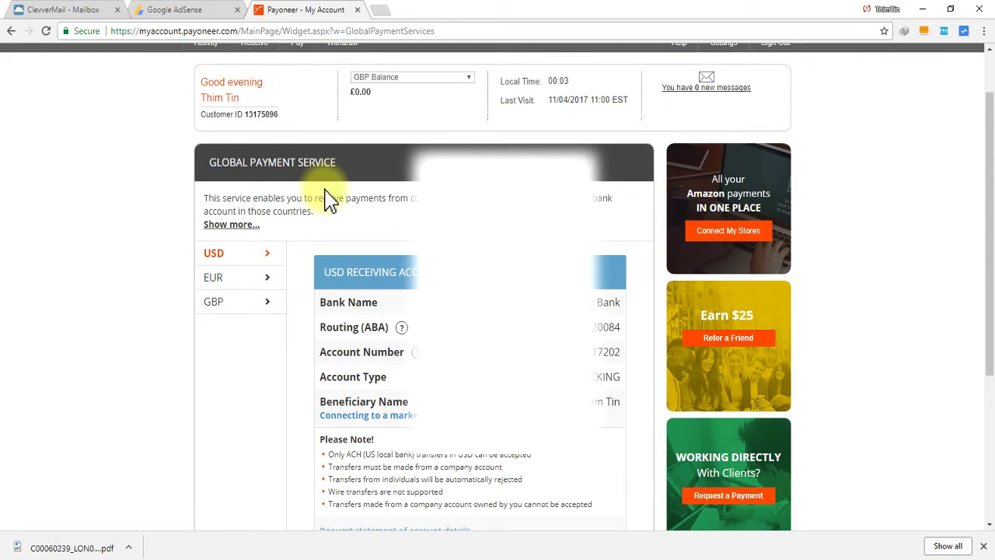
scroll(329, 196, "down", 1)
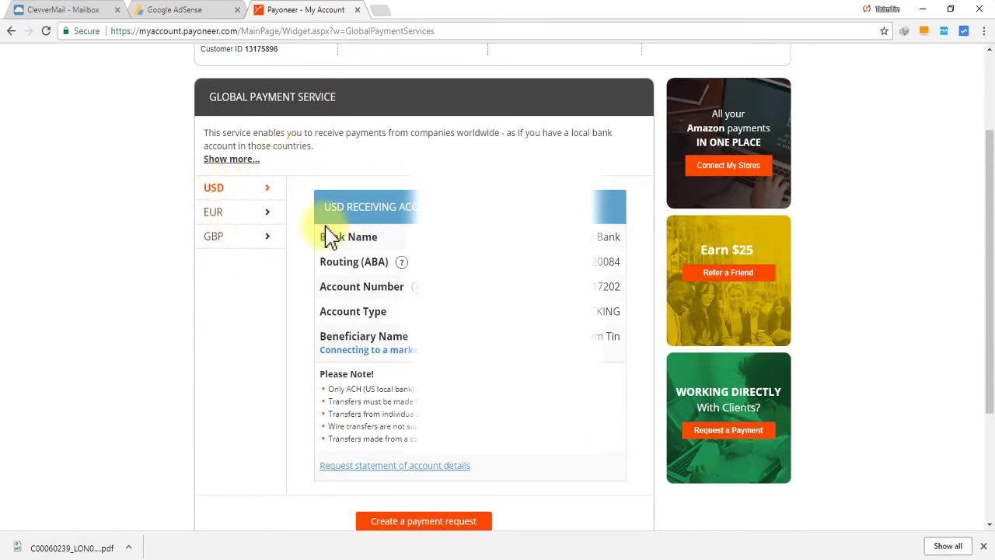
scroll(323, 242, "down", 1)
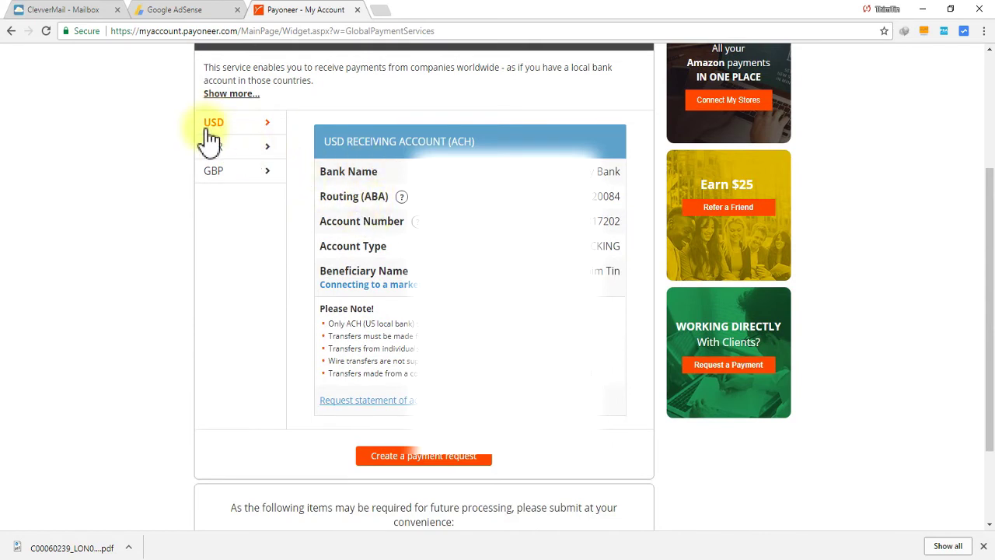
left_click_drag(618, 225, 326, 139)
left_click(467, 141)
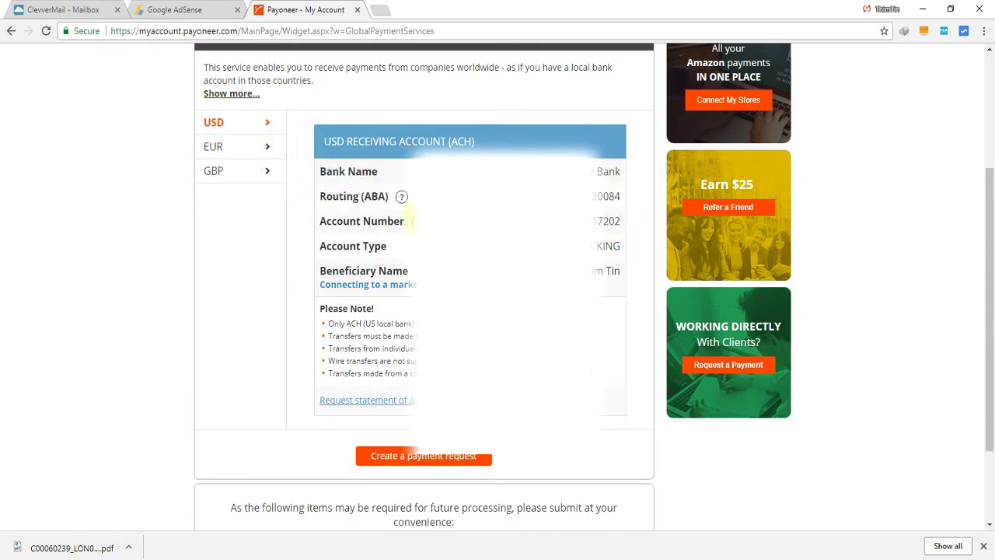
left_click_drag(614, 226, 637, 233)
left_click(602, 225)
double_click(616, 196)
left_click(620, 196)
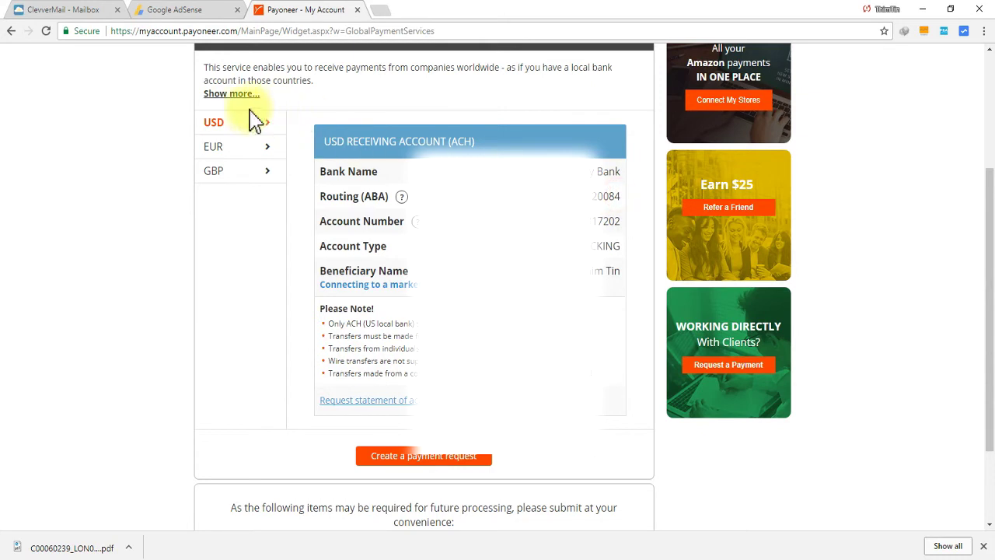
Display the EUR receiving account (SEPA) and examine its bank details, including the IBAN, bank country and beneficiary name
left_click(221, 150)
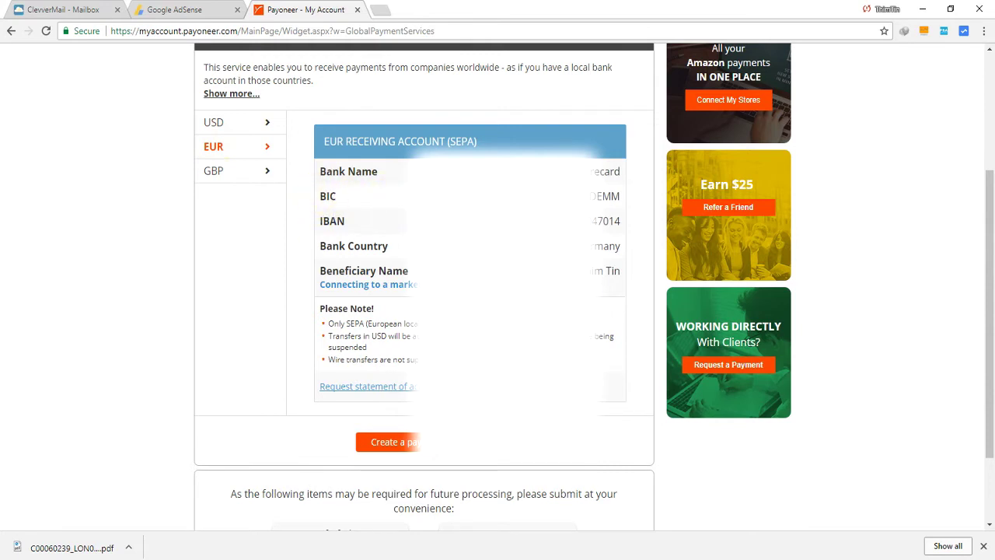
left_click_drag(319, 132, 635, 233)
left_click(597, 224)
left_click(620, 245)
double_click(617, 269)
left_click(384, 268)
left_click_drag(603, 270, 644, 278)
left_click(597, 178)
Display the GBP receiving account (BACS) and examine its bank name, sort code and account number
left_click(245, 172)
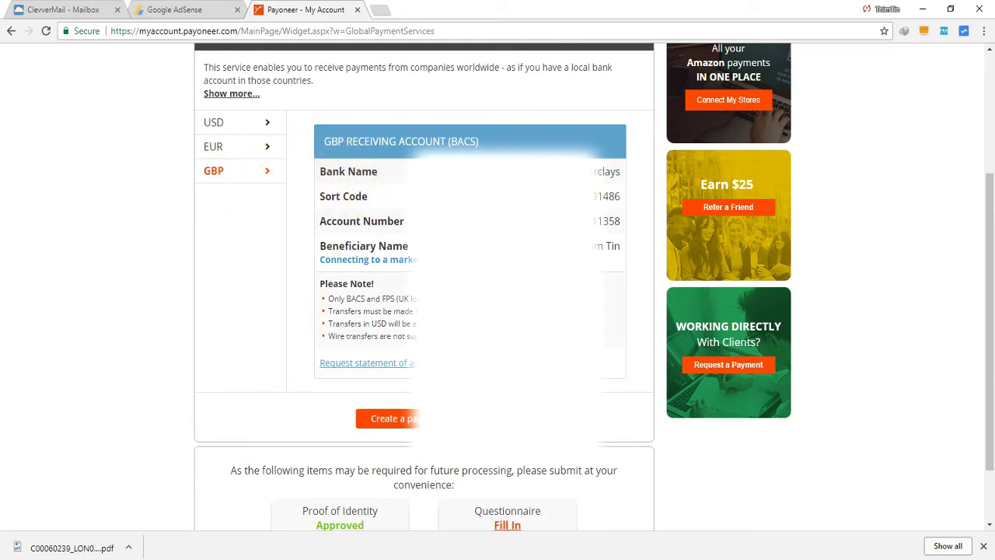
left_click_drag(598, 174, 622, 176)
left_click_drag(601, 195, 627, 206)
left_click(597, 219)
Switch to Google AdSense, open the form for adding a payment method and activate the branch sort code field
left_click(208, 9)
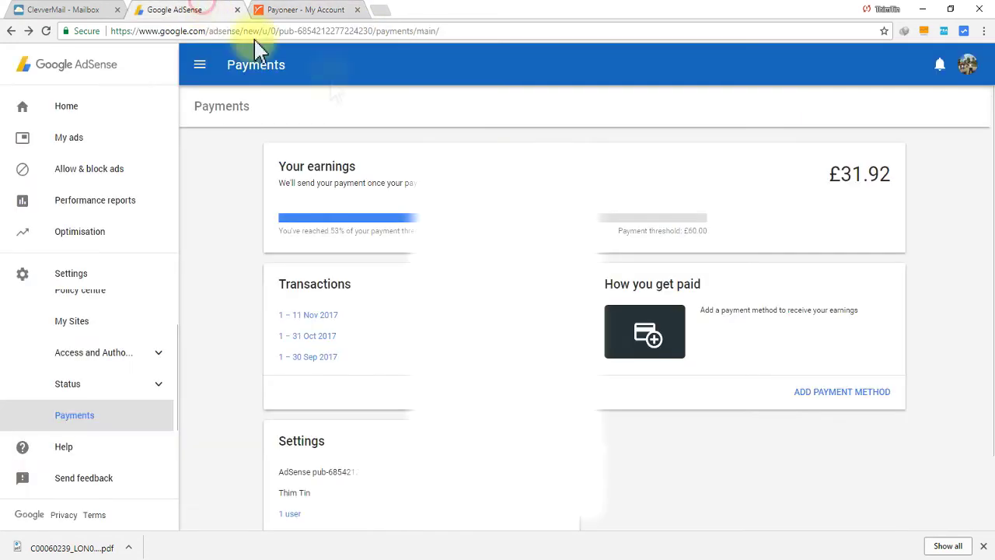
left_click(832, 393)
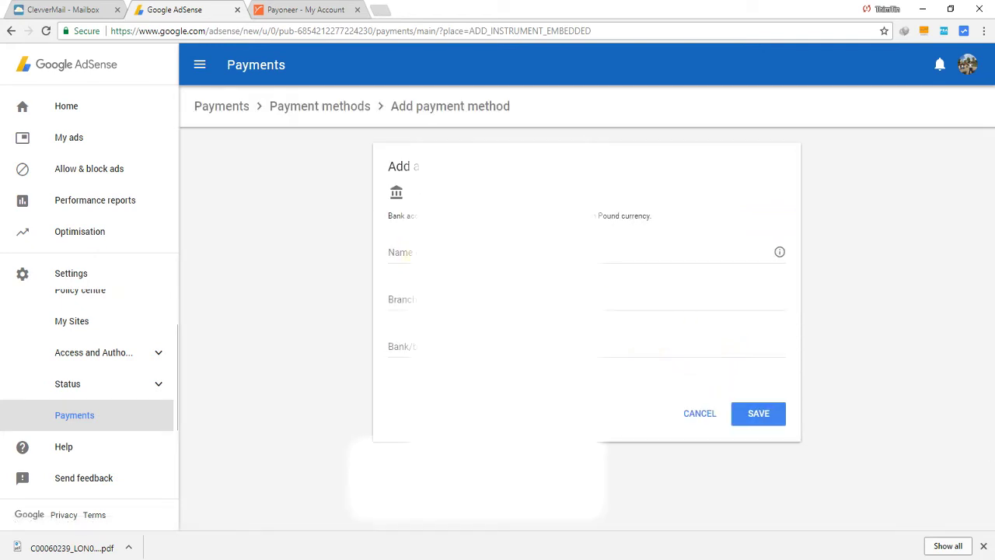
left_click(393, 300)
left_click(393, 299)
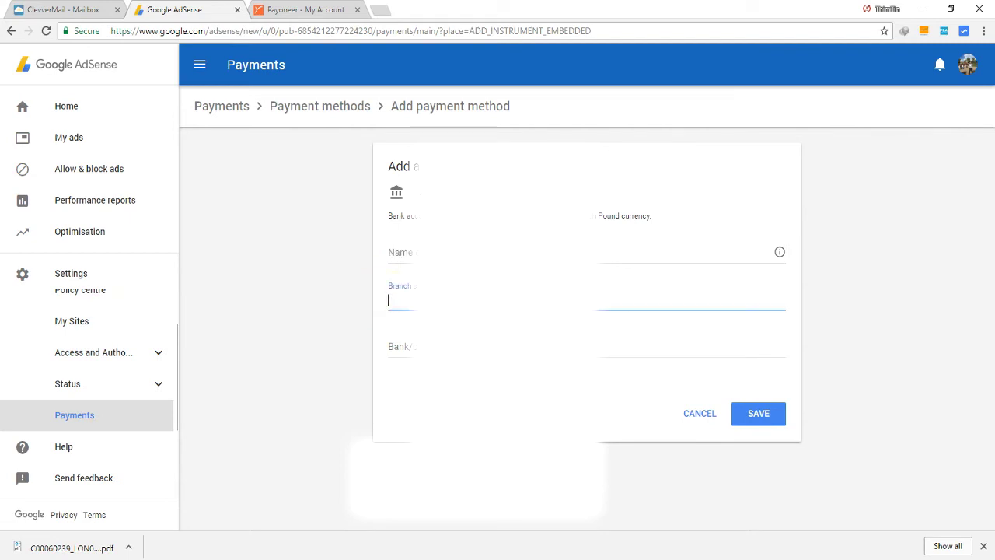
Copy the sort code from Payoneer's GBP receiving account into the branch sort code field of the AdSense form
left_click(280, 12)
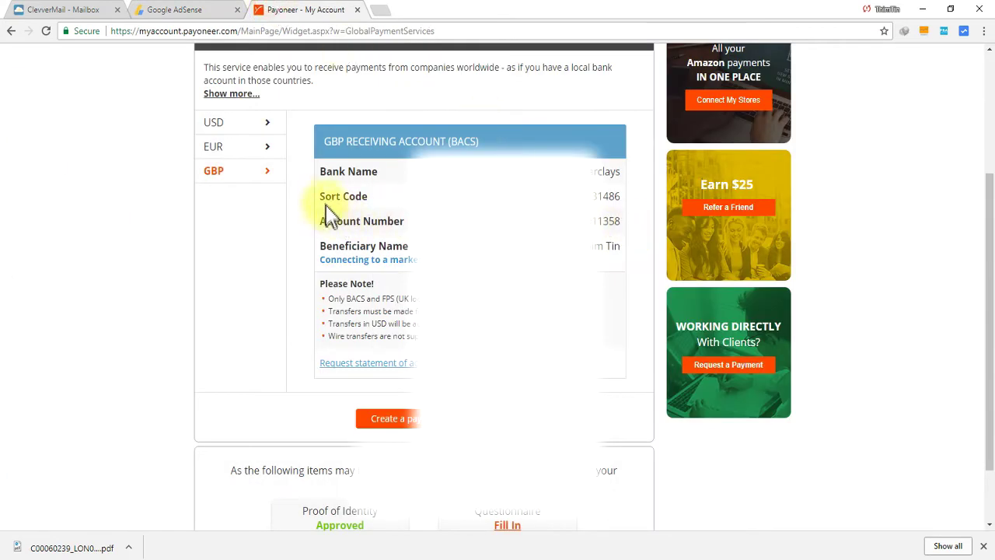
left_click_drag(328, 196, 382, 207)
left_click(611, 195)
left_click_drag(594, 214, 635, 210)
left_click(611, 196)
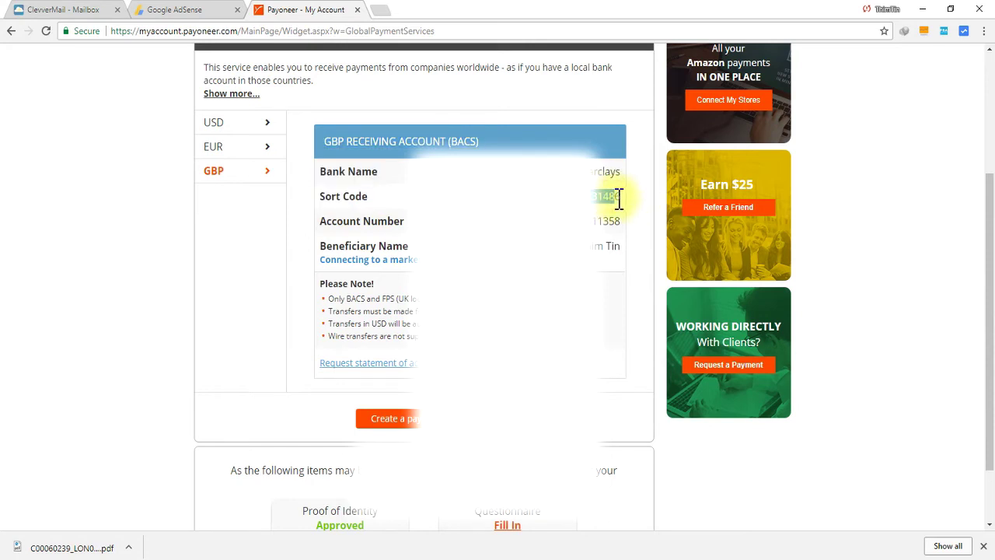
right_click(622, 199)
left_click(638, 207)
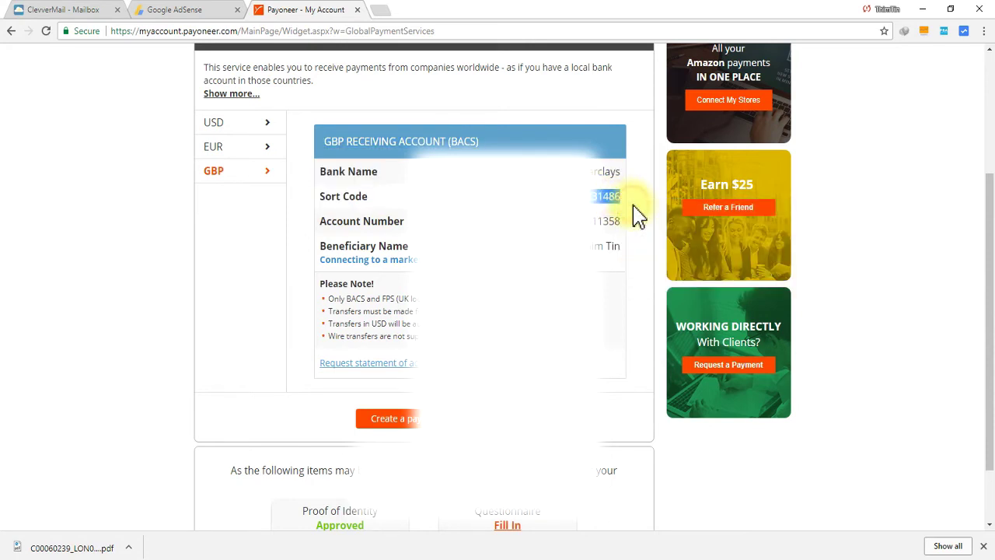
left_click(191, 11)
right_click(596, 303)
left_click(625, 382)
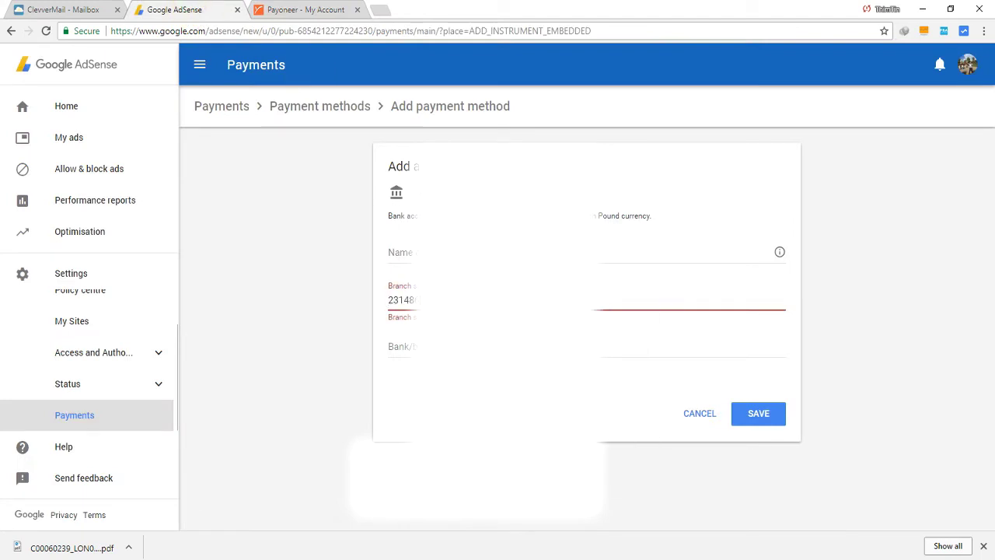
Copy the bank name Barclays from Payoneer's GBP receiving account for the name field of the AdSense form
left_click(352, 11)
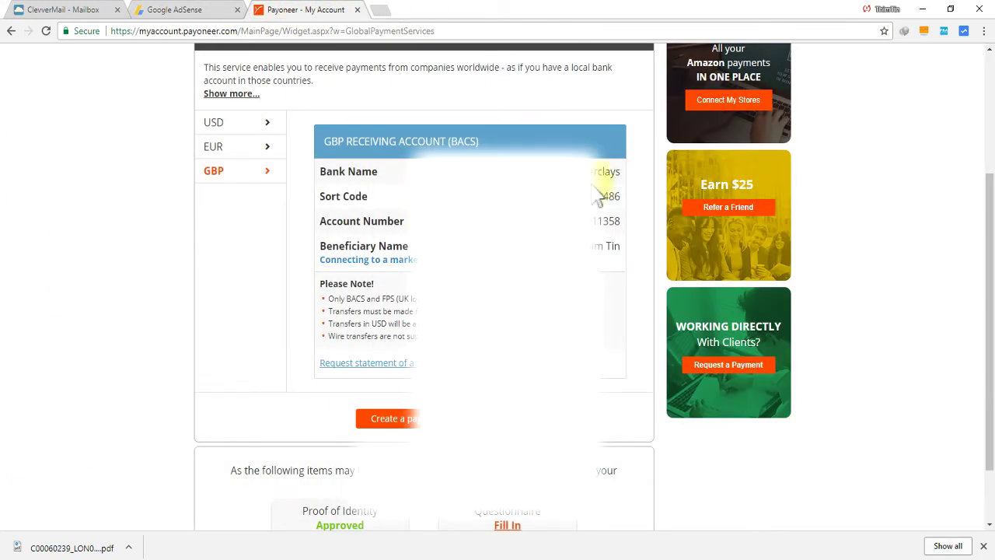
triple_click(619, 178)
left_click(593, 177)
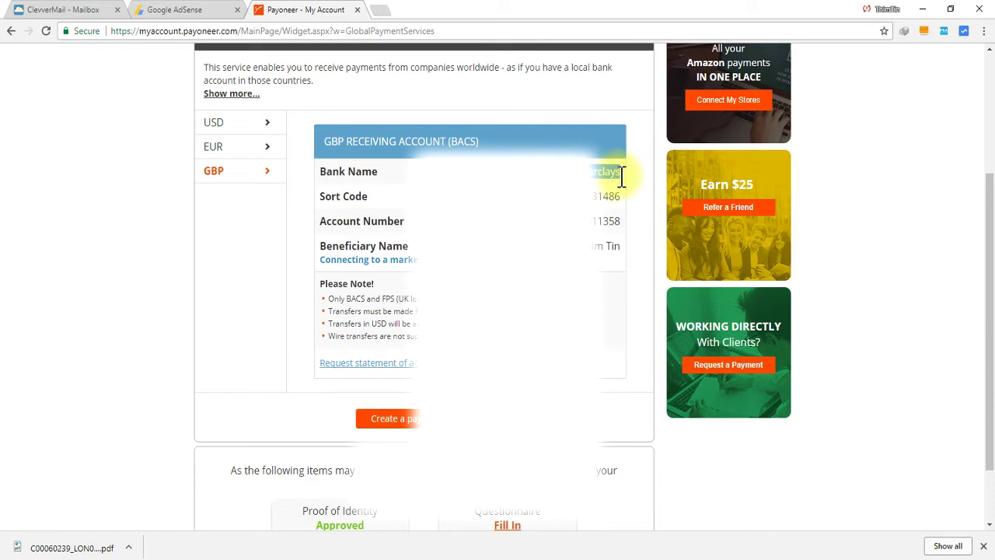
right_click(622, 177)
left_click(643, 186)
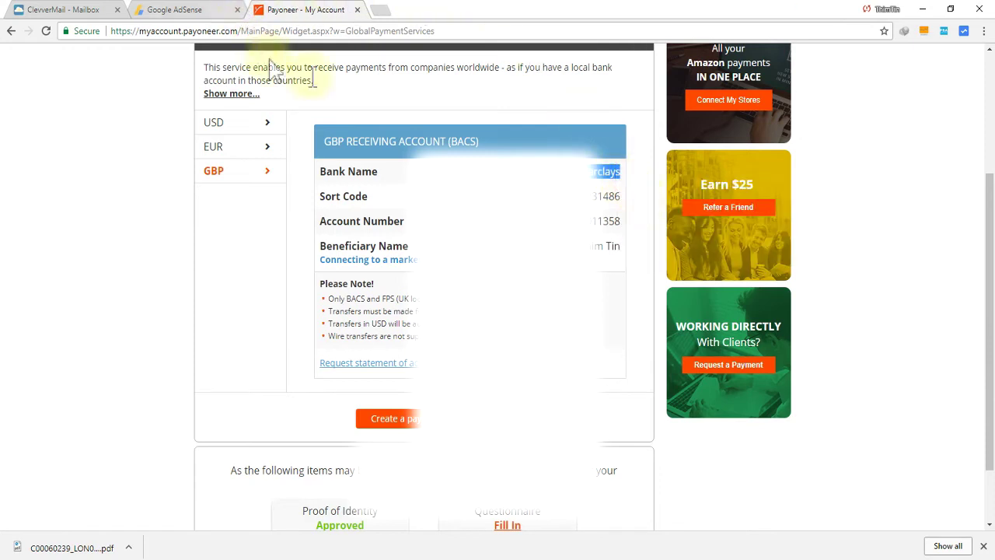
left_click(202, 11)
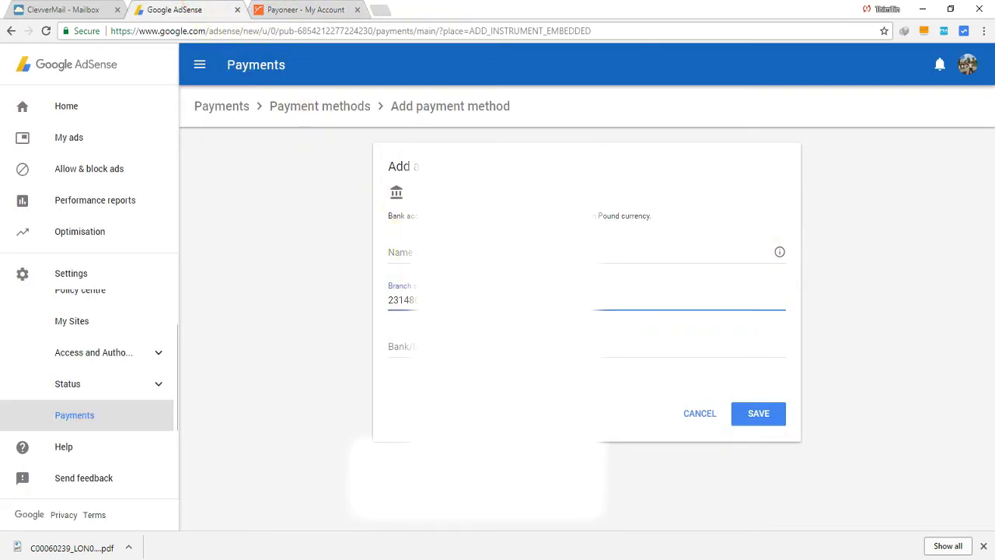
left_click(401, 250)
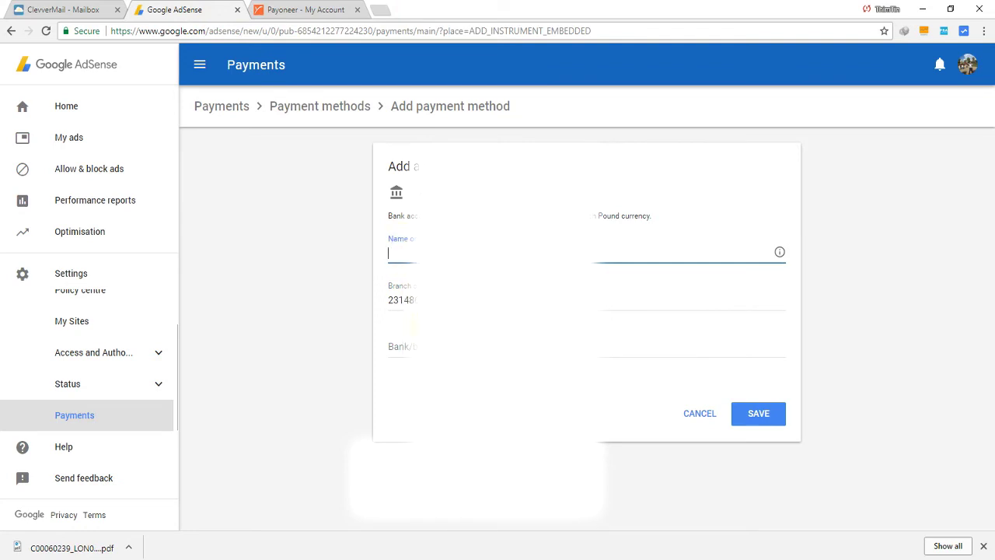
Copy the account number from Payoneer's GBP receiving account into the account number field of the AdSense form
left_click(321, 11)
left_click(396, 240)
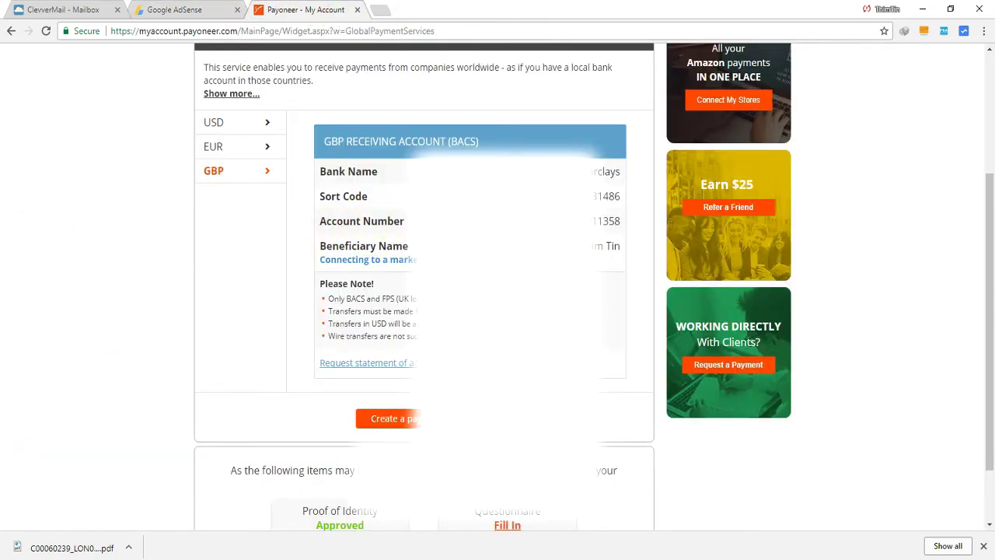
left_click_drag(404, 223, 329, 222)
left_click(322, 219)
double_click(616, 221)
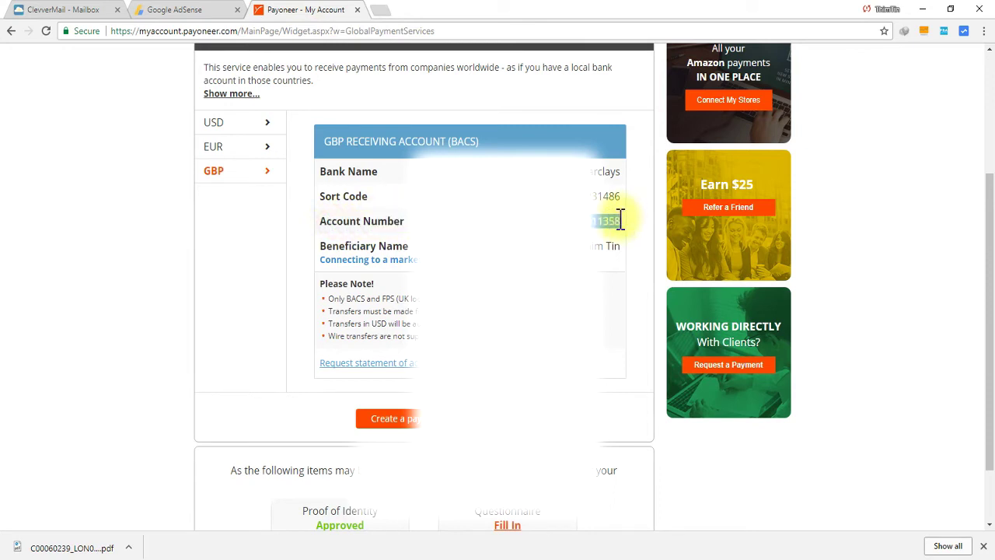
right_click(619, 220)
left_click(634, 226)
left_click(211, 9)
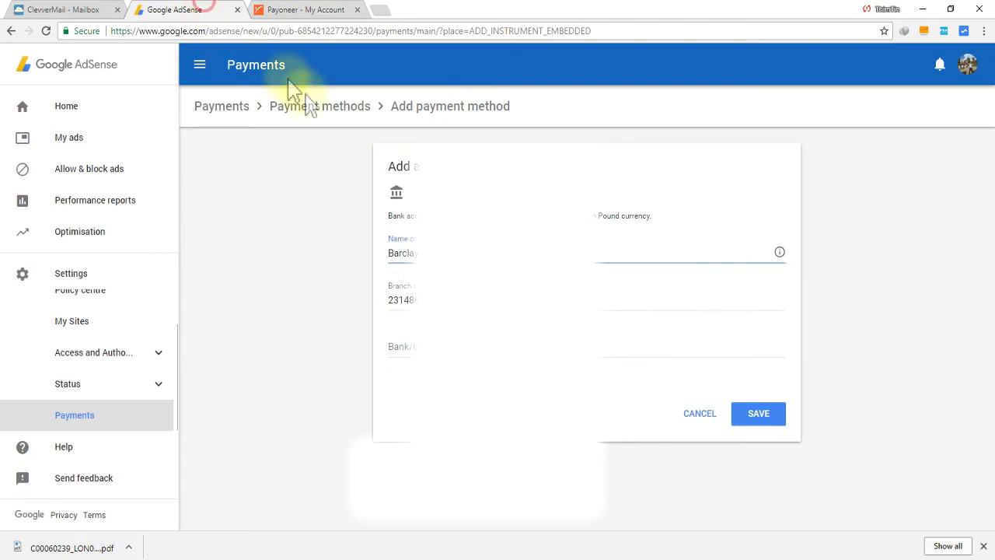
left_click(684, 347)
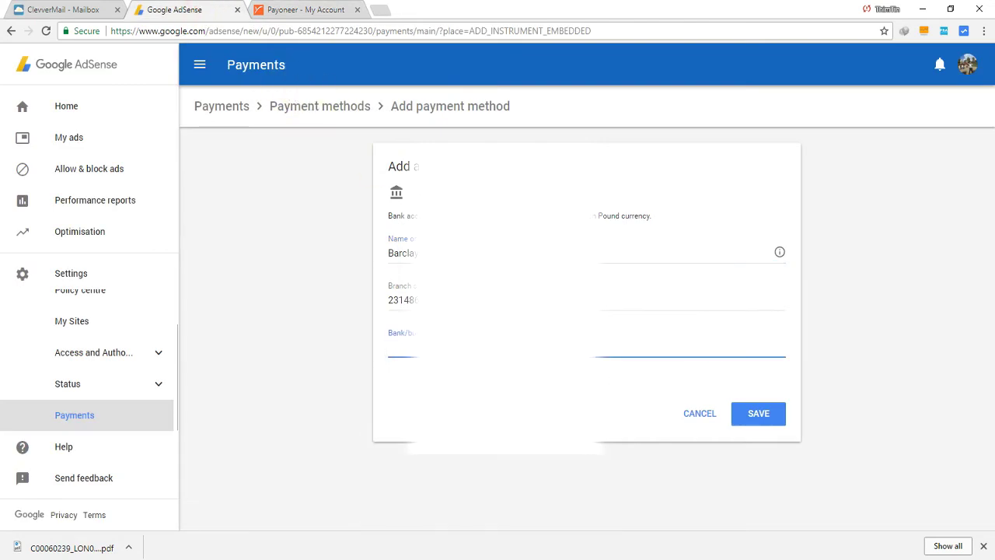
right_click(459, 344)
left_click(497, 423)
left_click(330, 373)
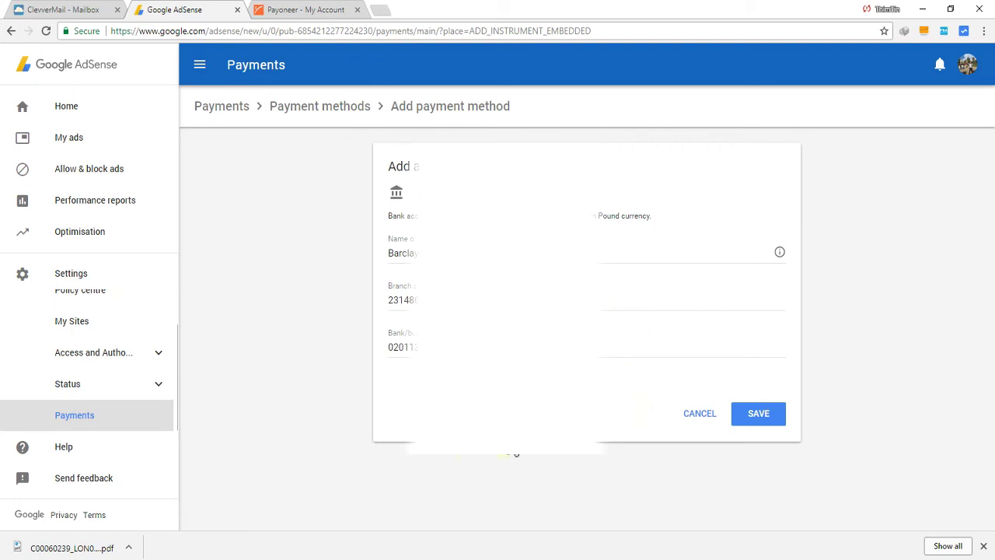
Switch to Payoneer and examine the GBP balance alongside the filled-in payment method form in AdSense
left_click(333, 9)
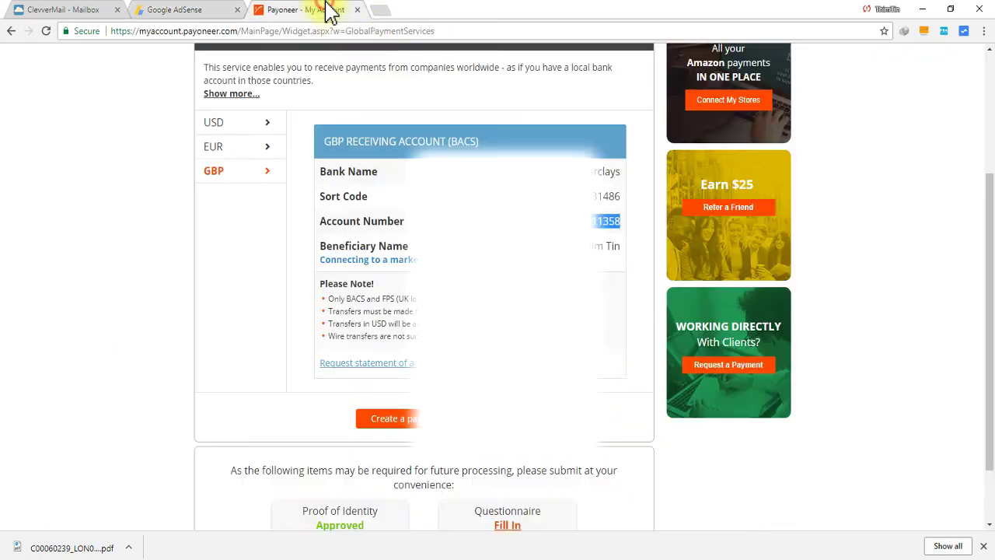
scroll(474, 134, "up", 3)
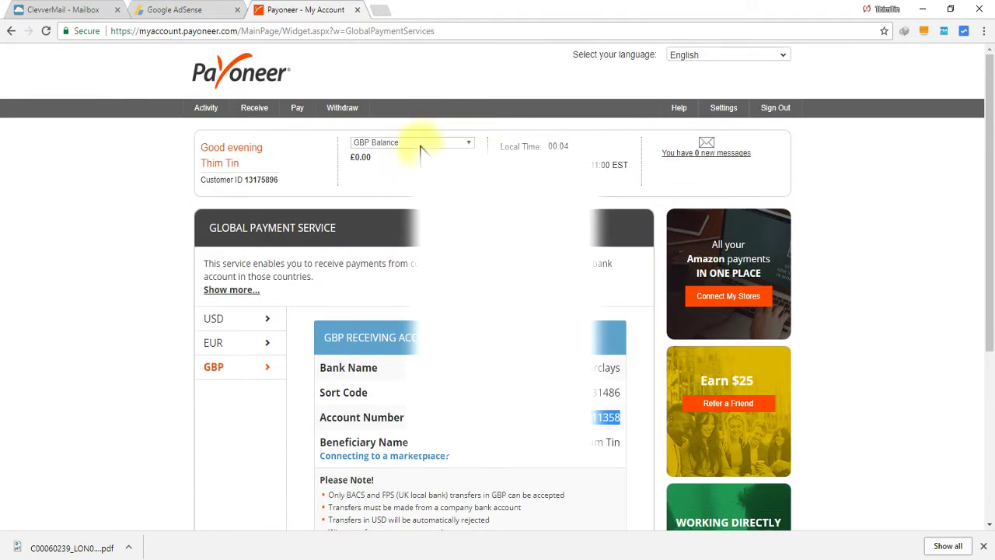
left_click_drag(381, 159, 356, 159)
left_click(349, 158)
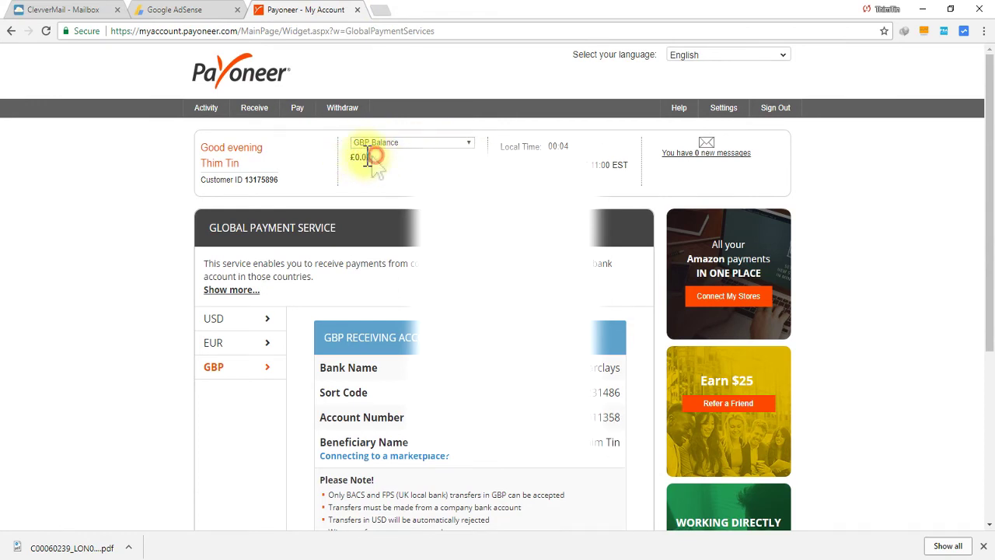
mouse_move(374, 158)
left_mouse_down()
mouse_move(353, 157)
mouse_move(379, 169)
left_mouse_up()
left_click(167, 10)
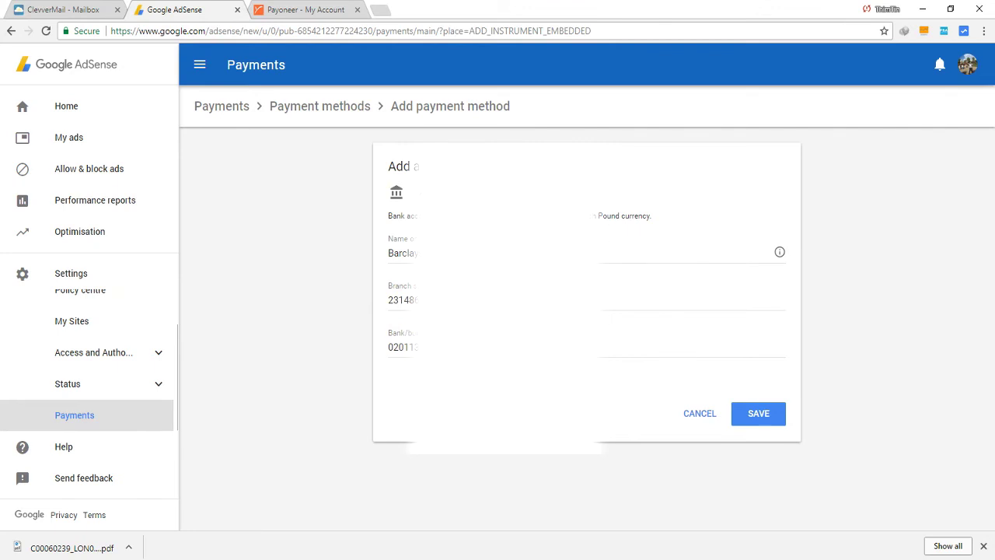
left_click(311, 10)
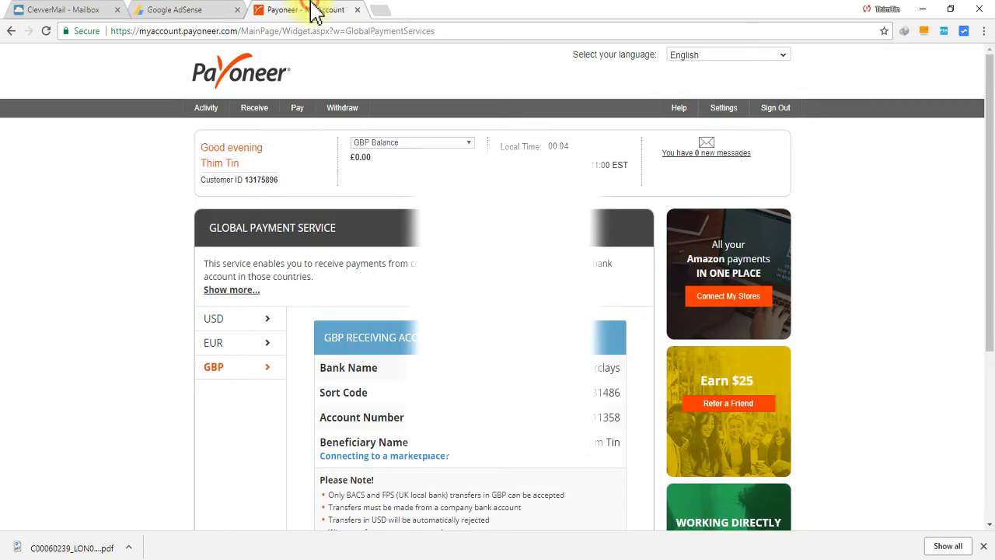
left_click(180, 10)
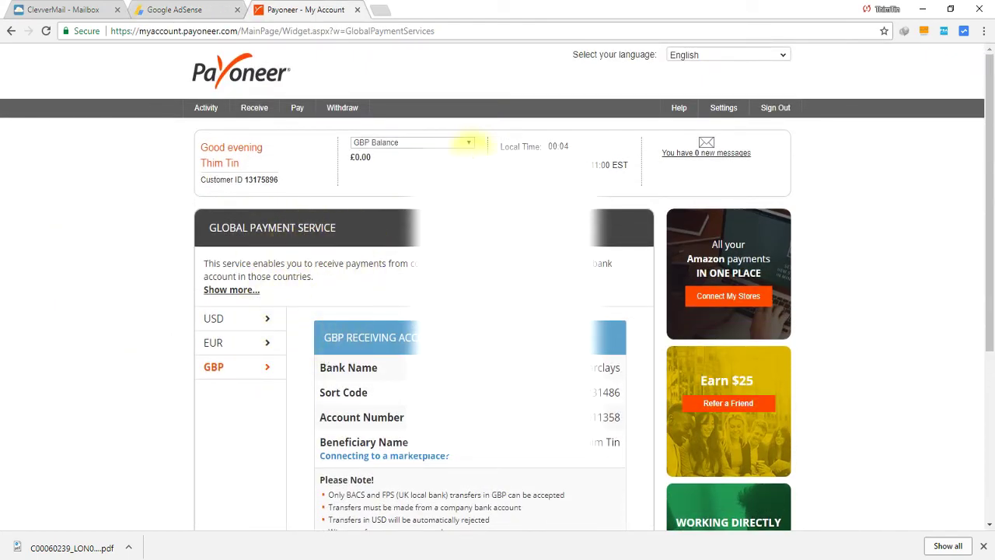
Select the bank account in Payoneer's balance selector and view the available balance options again
left_click(471, 145)
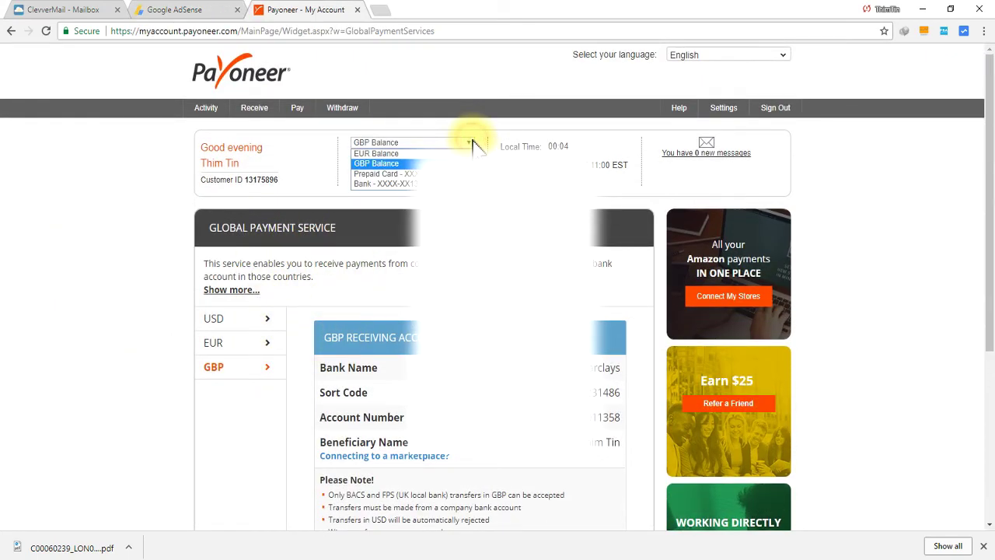
left_click(375, 184)
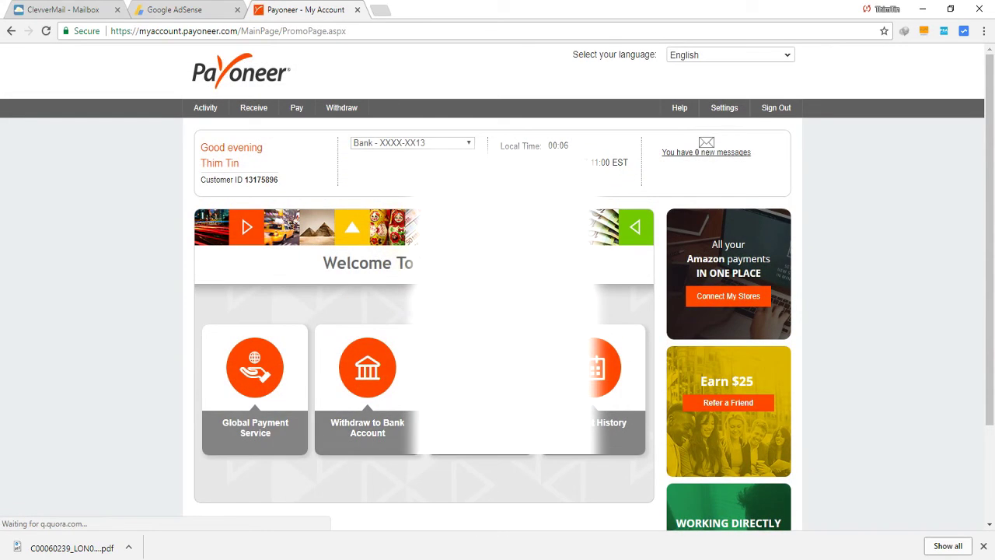
left_click(468, 143)
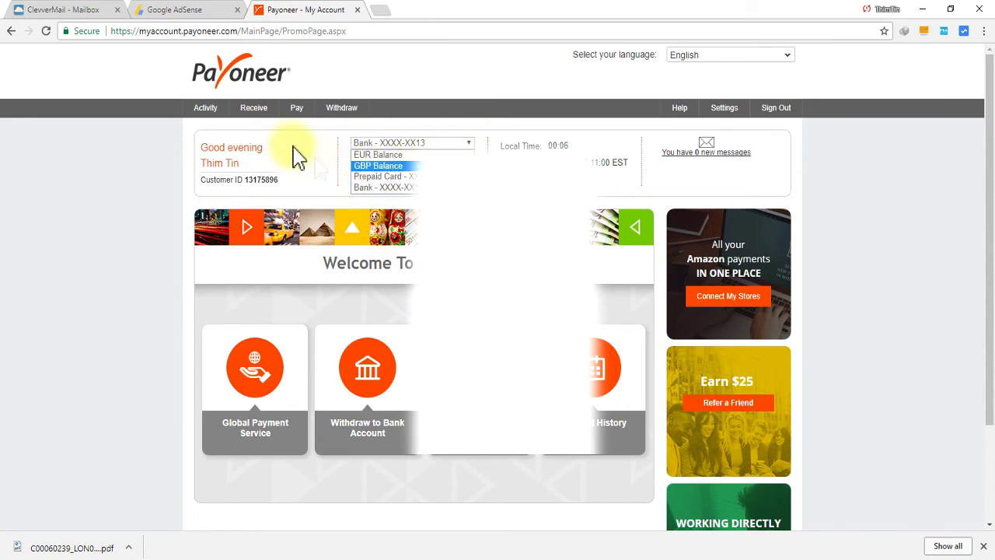
Open Payoneer's Global Payment Service and examine the USD receiving account details
mouse_move(258, 116)
left_click(267, 154)
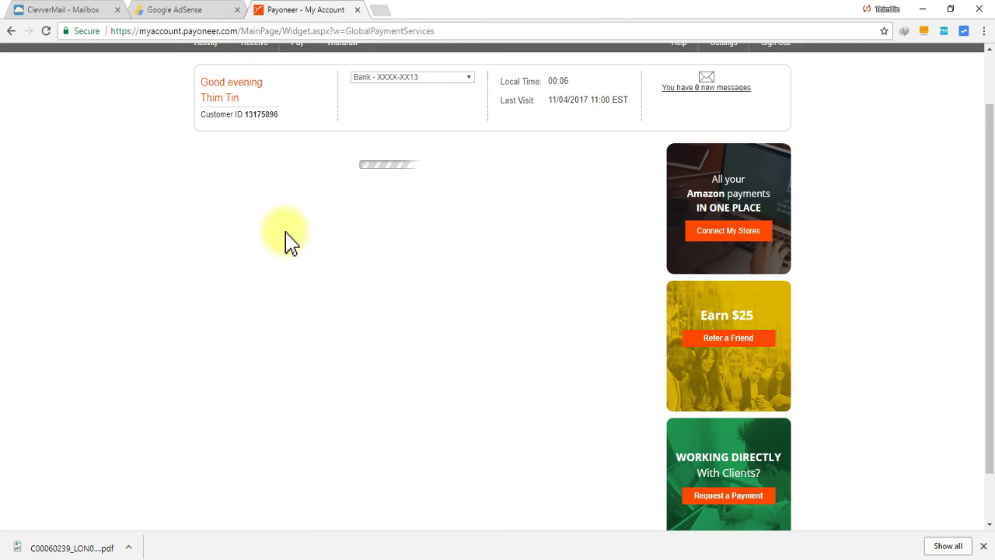
scroll(284, 241, "down", 2)
scroll(251, 223, "up", 1)
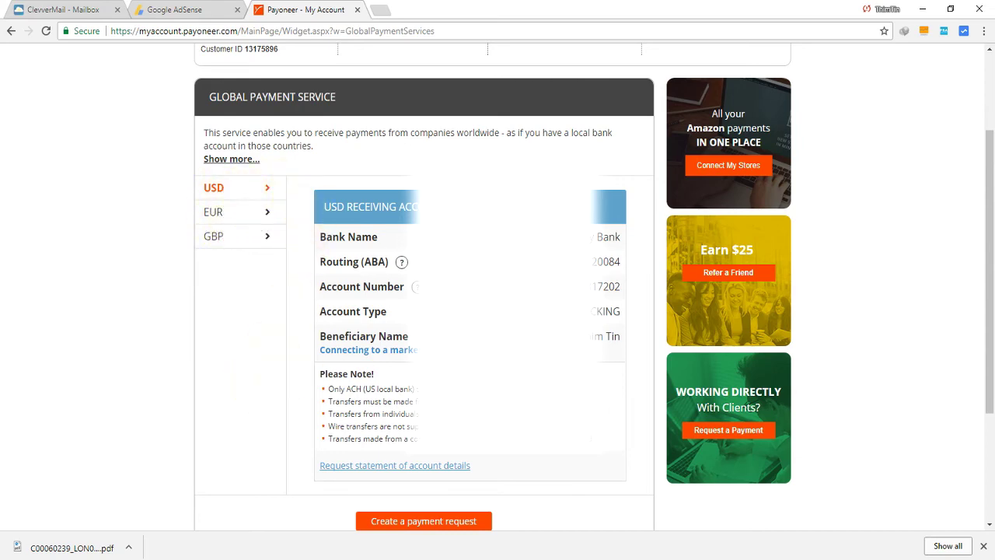
scroll(311, 220, "down", 2)
scroll(423, 280, "down", 3)
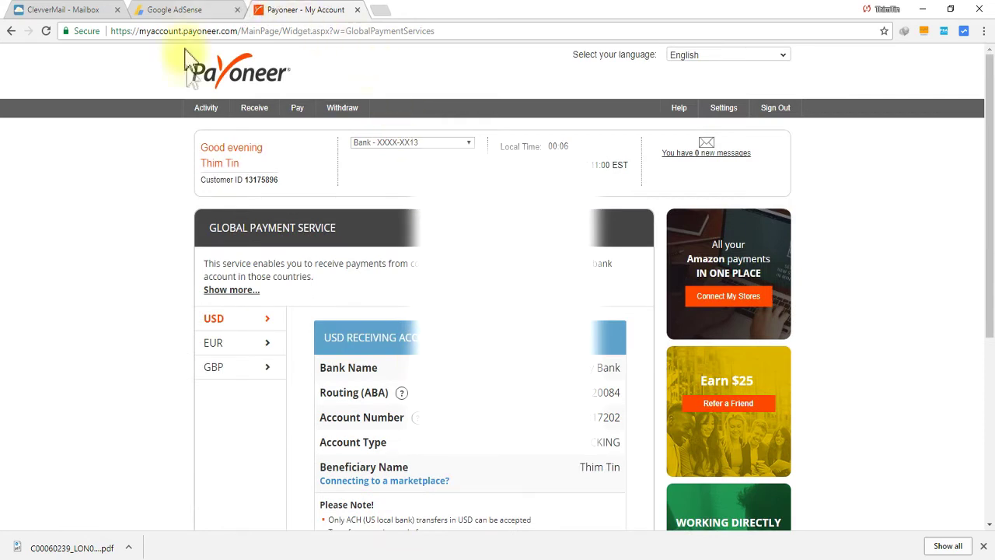
Switch to Google AdSense and examine the estimated earnings on its home page alongside the Payoneer account
left_click(186, 10)
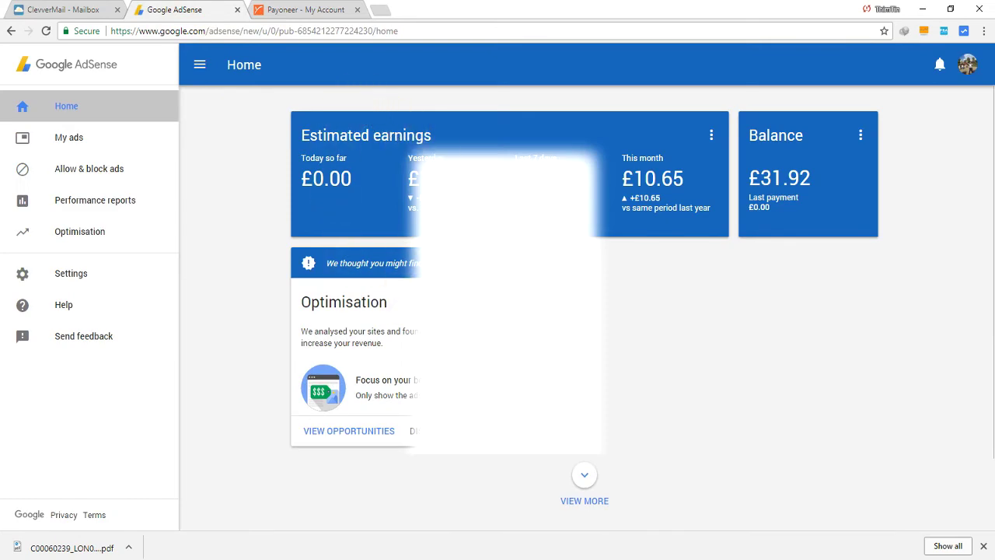
left_click(303, 11)
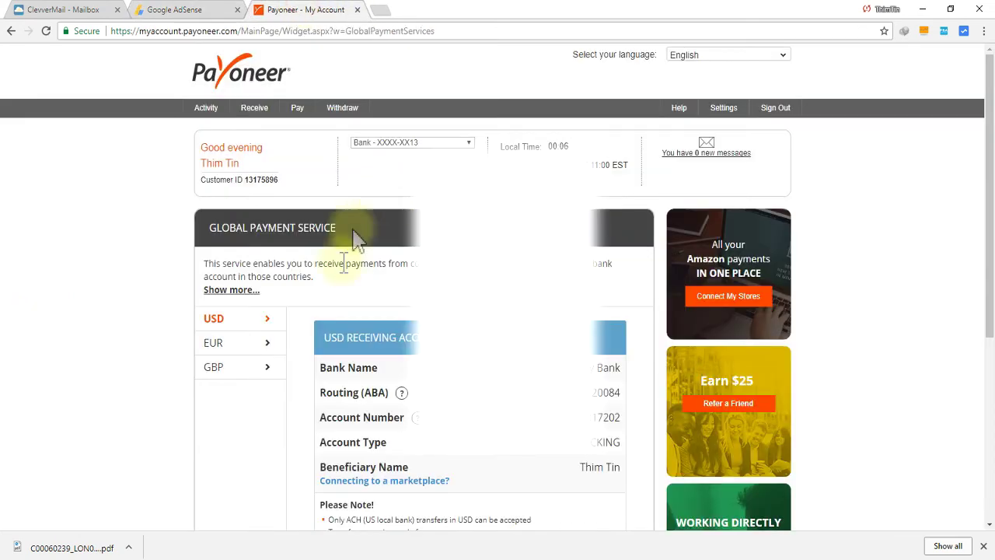
left_click(178, 10)
left_click(323, 10)
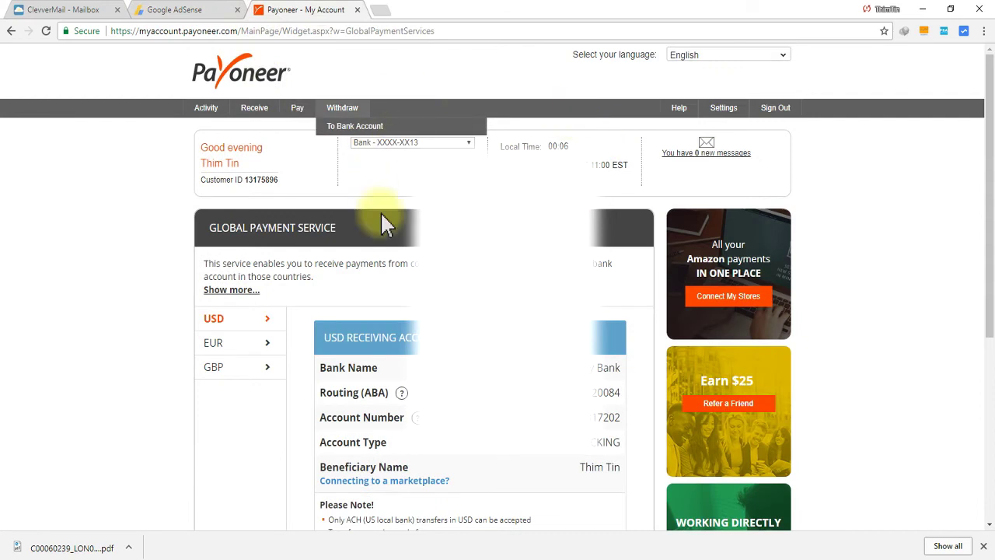
left_click(190, 10)
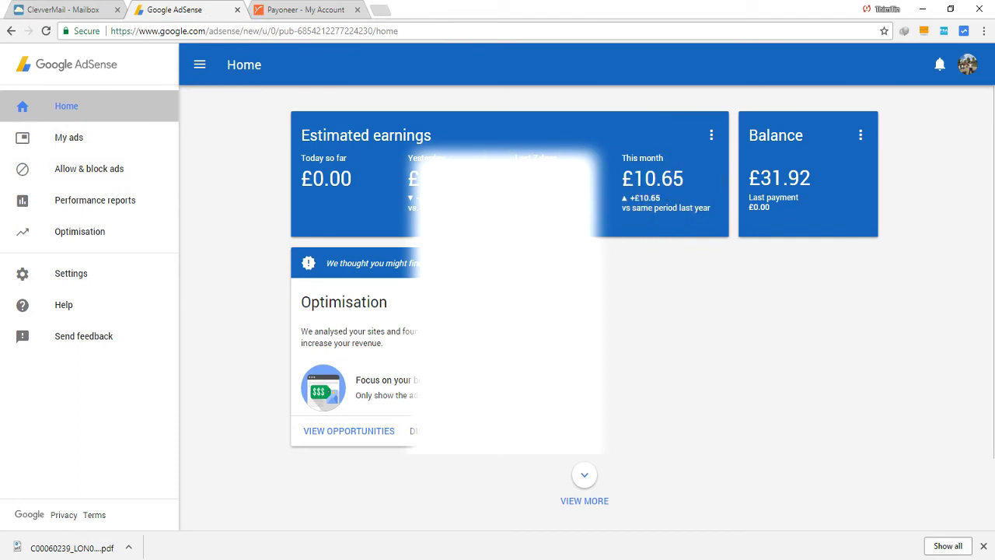
left_click(305, 186)
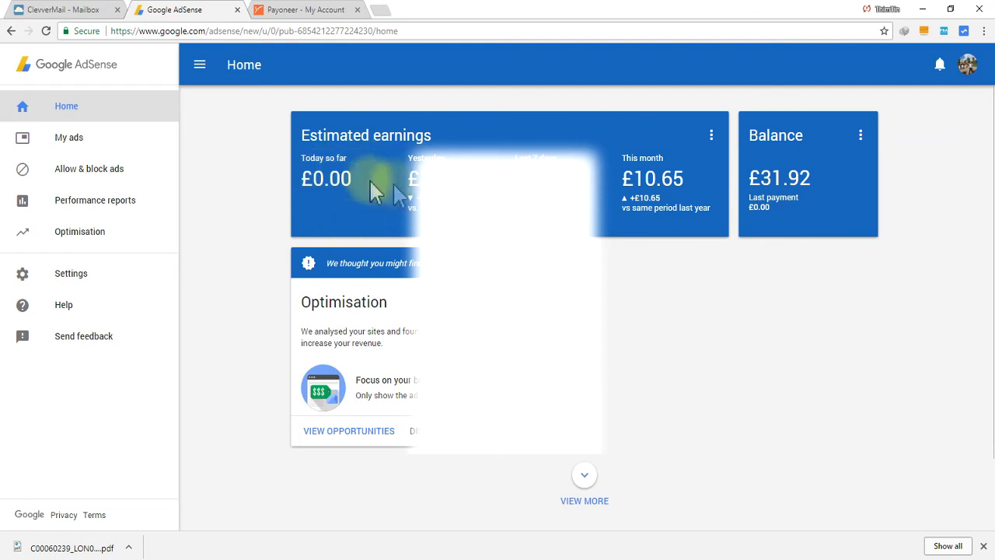
Switch to ClevverMail, close the scanned PIN letter and open the scan of the Google AdSense mail item
left_click(71, 10)
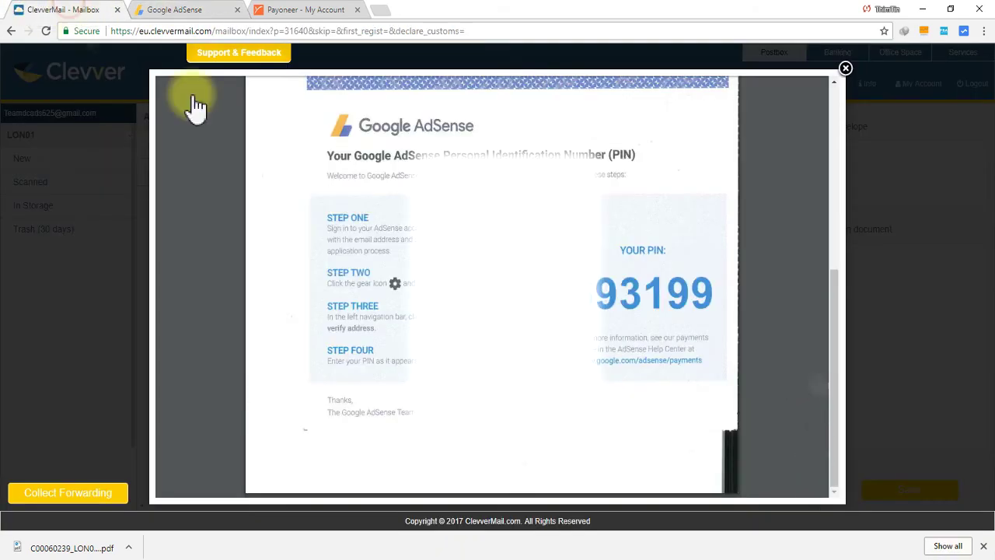
left_click(851, 76)
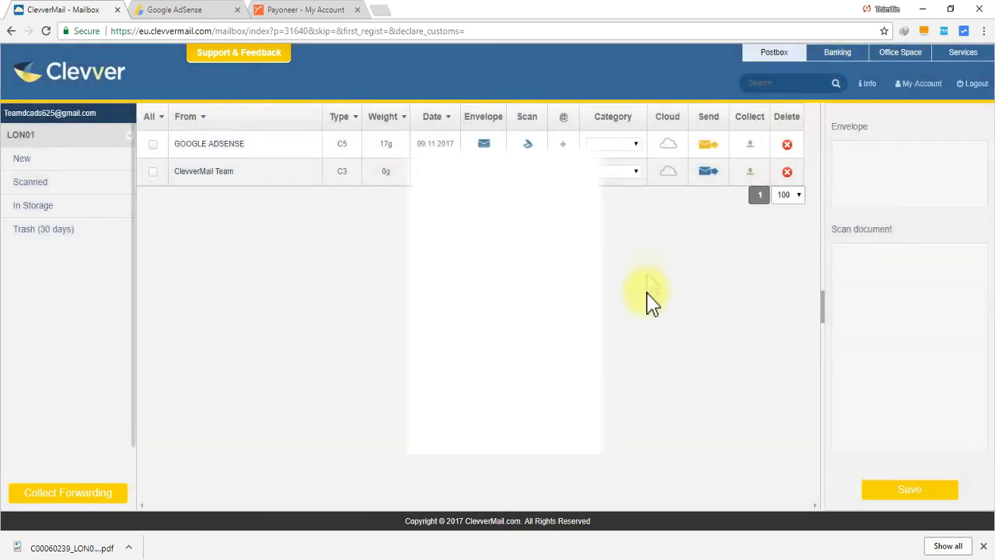
left_click(527, 146)
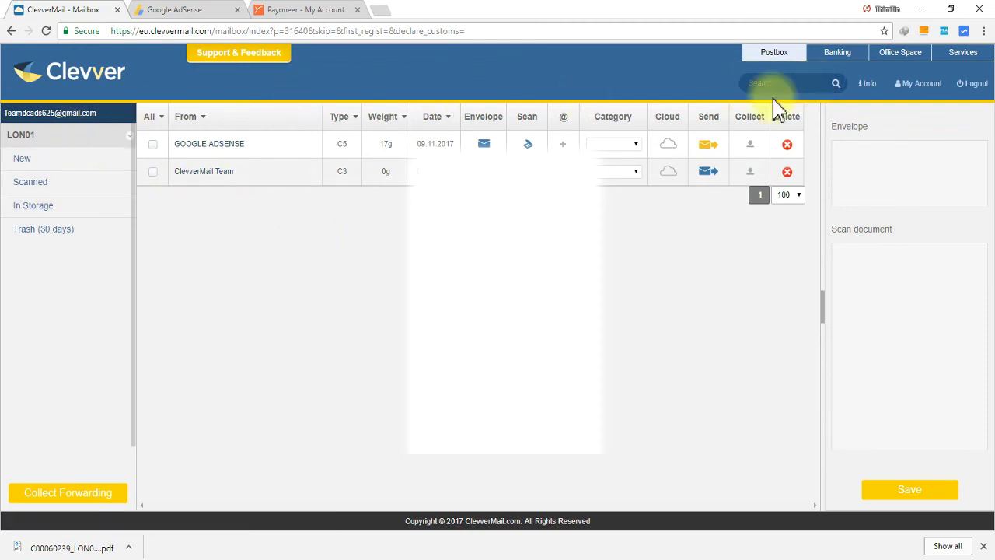
Open the postbox settings of the ClevverMail account and examine the forwarding address fields
left_click(921, 86)
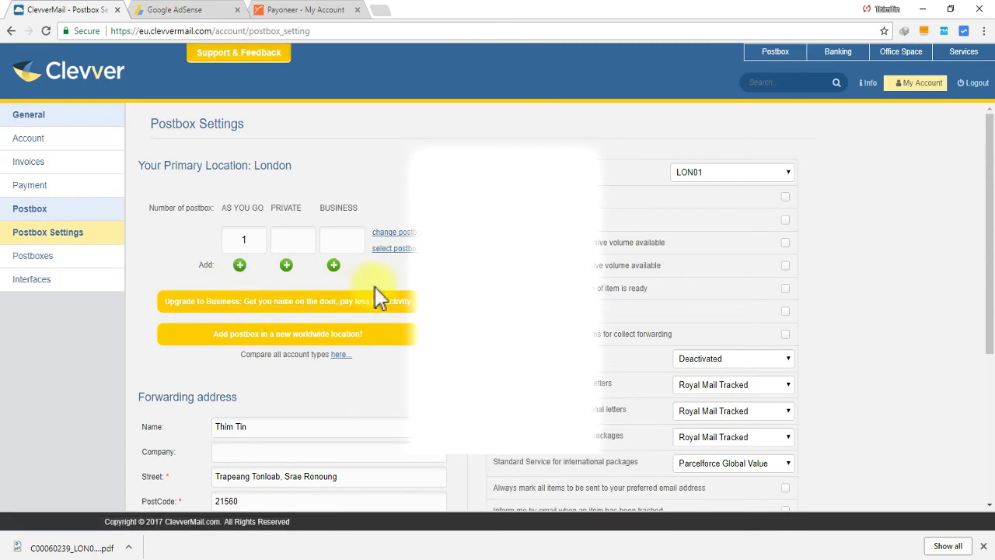
scroll(498, 311, "down", 3)
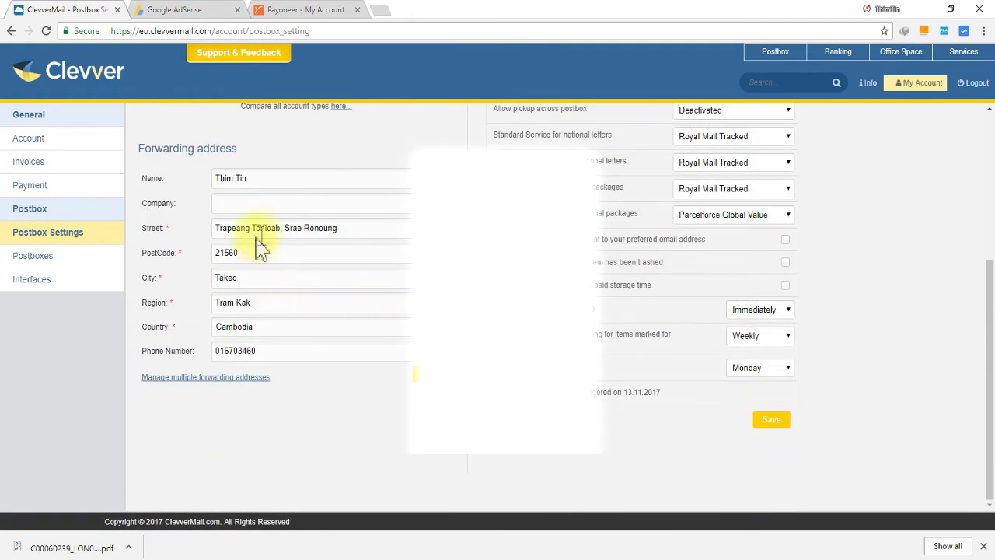
left_click_drag(412, 228, 182, 256)
double_click(295, 280)
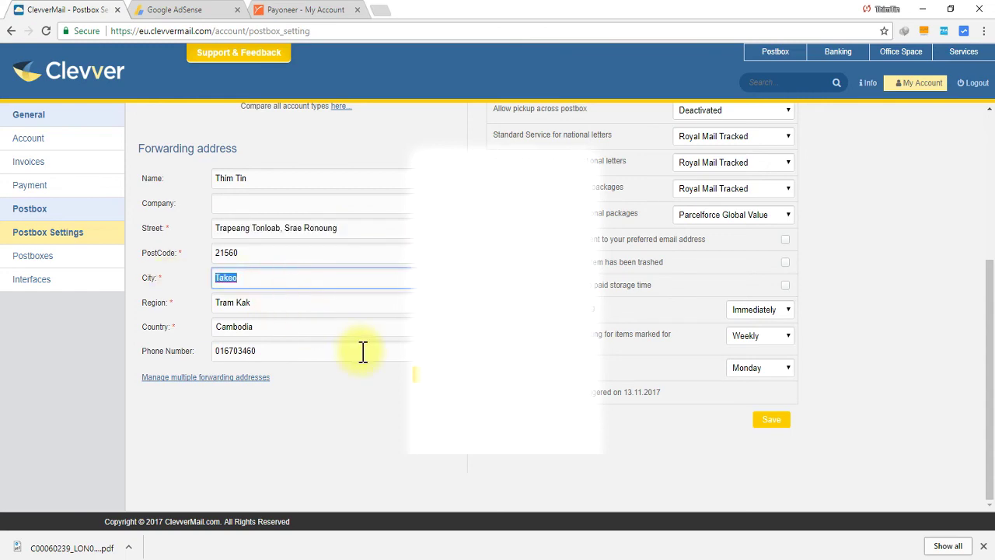
scroll(362, 351, "up", 3)
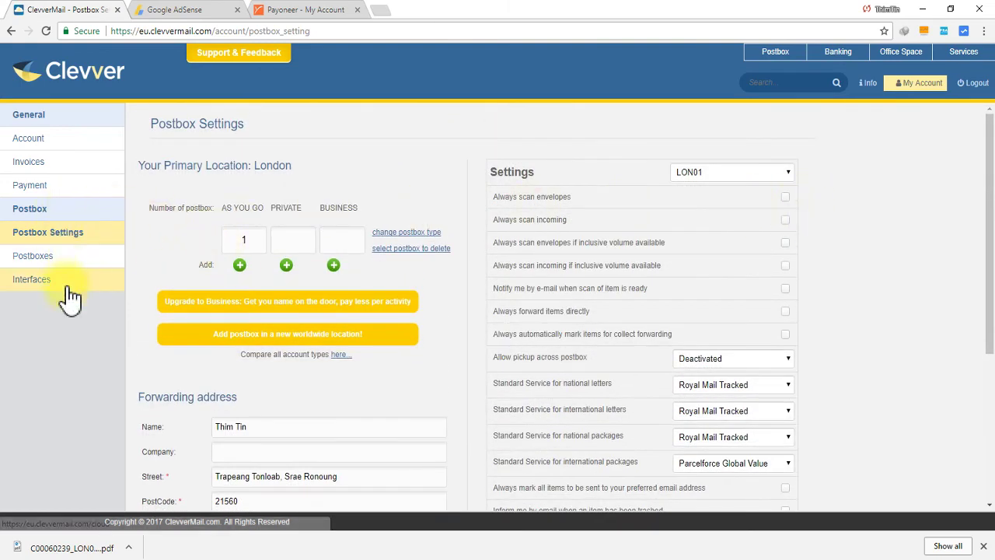
Open the postbox address management page and examine the name registered for the London postbox LON01
left_click(61, 265)
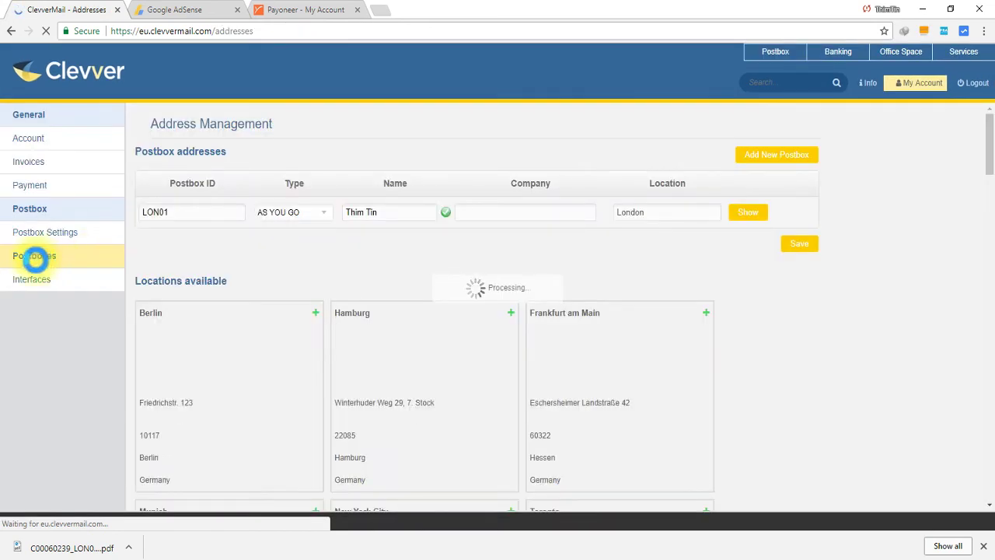
scroll(389, 313, "down", 2)
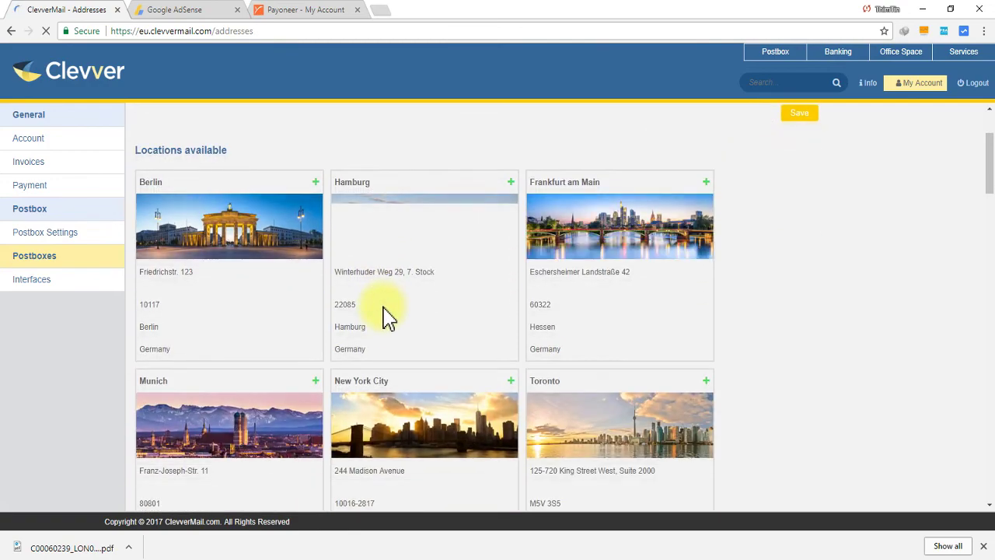
scroll(389, 317, "up", 2)
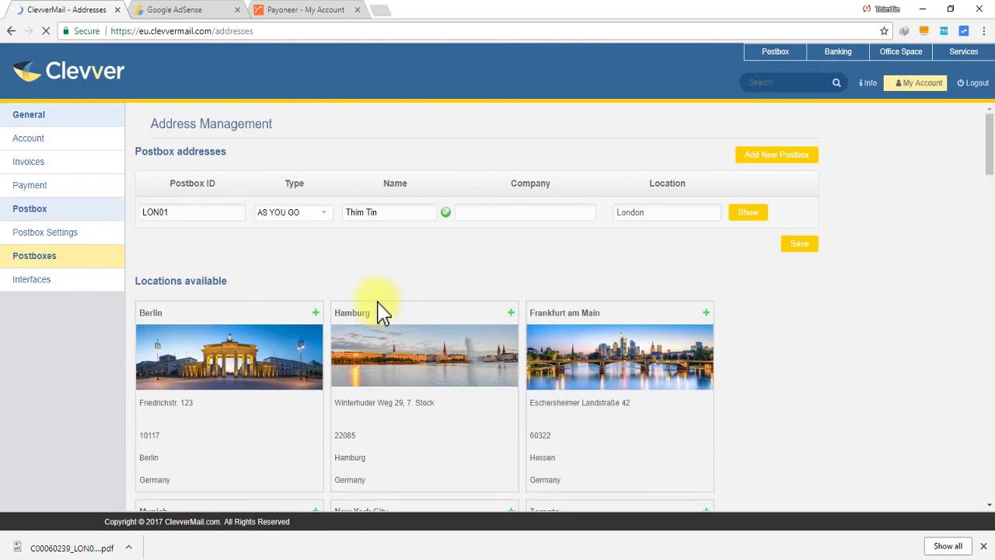
scroll(286, 250, "down", 2)
scroll(286, 250, "up", 2)
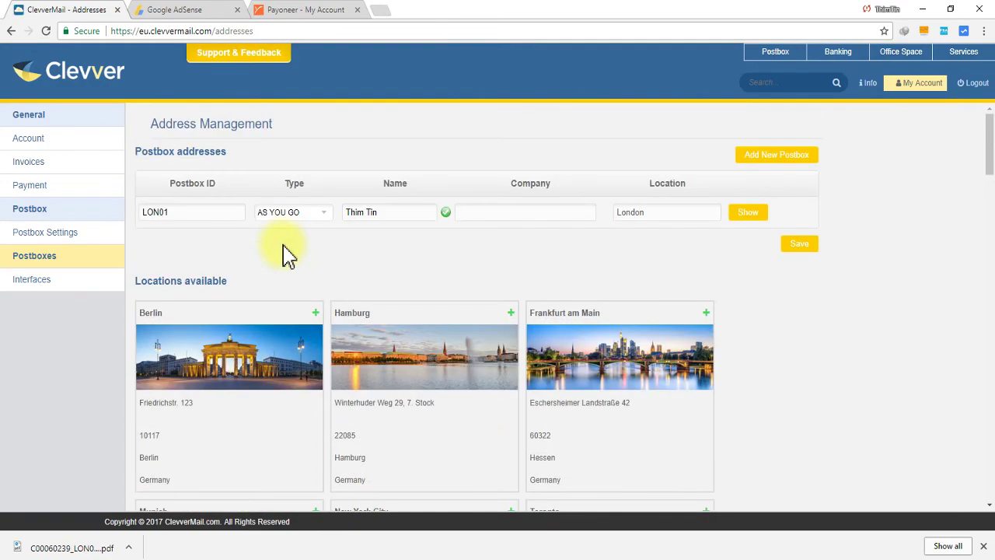
left_click_drag(380, 218, 348, 211)
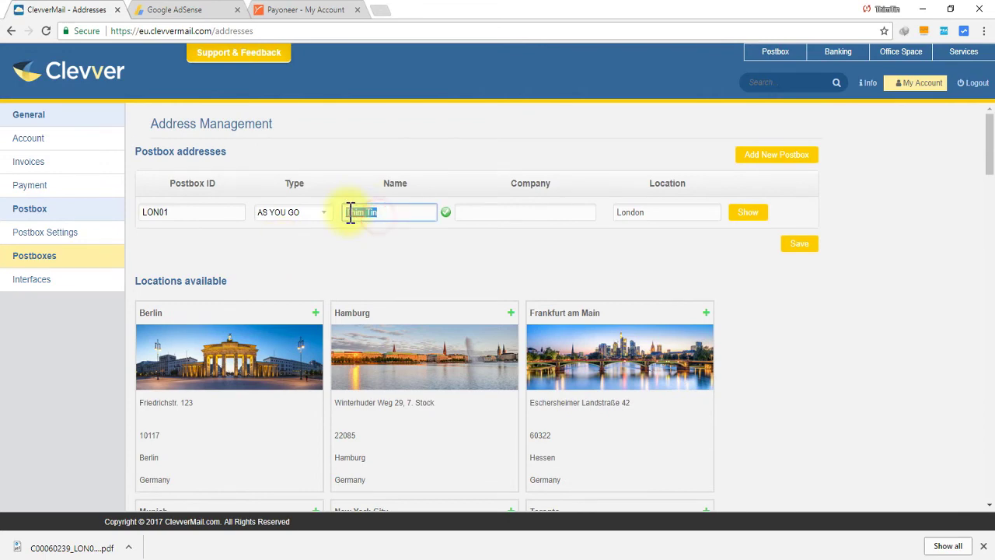
Examine the list of worldwide locations available for a new ClevverMail postbox
scroll(334, 262, "down", 2)
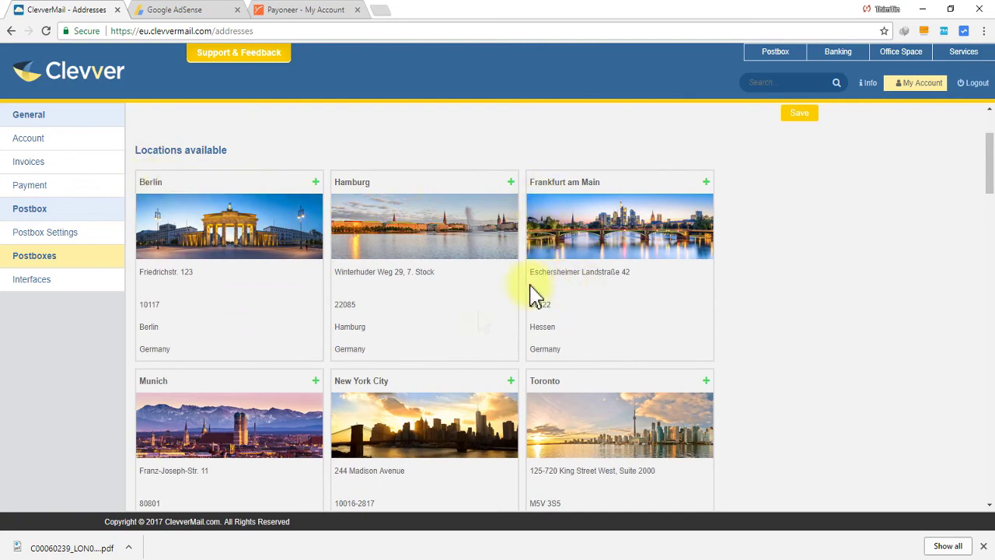
scroll(411, 269, "down", 1)
scroll(412, 268, "down", 4)
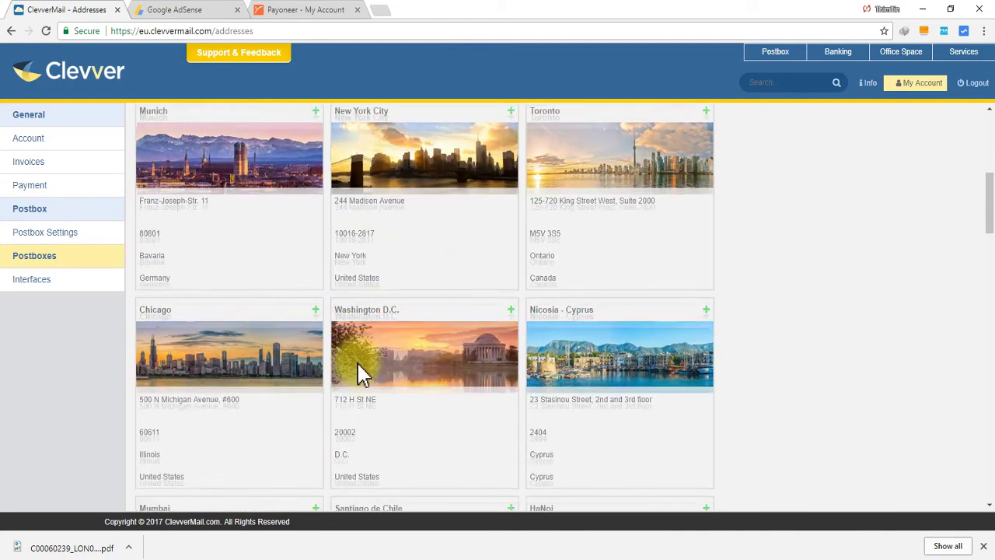
scroll(361, 369, "up", 2)
scroll(264, 325, "down", 4)
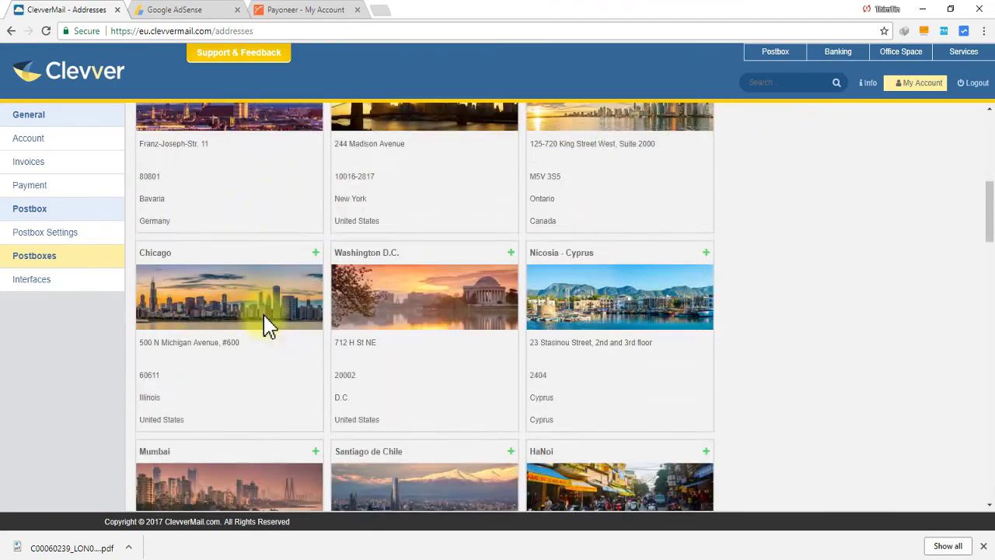
scroll(267, 326, "down", 7)
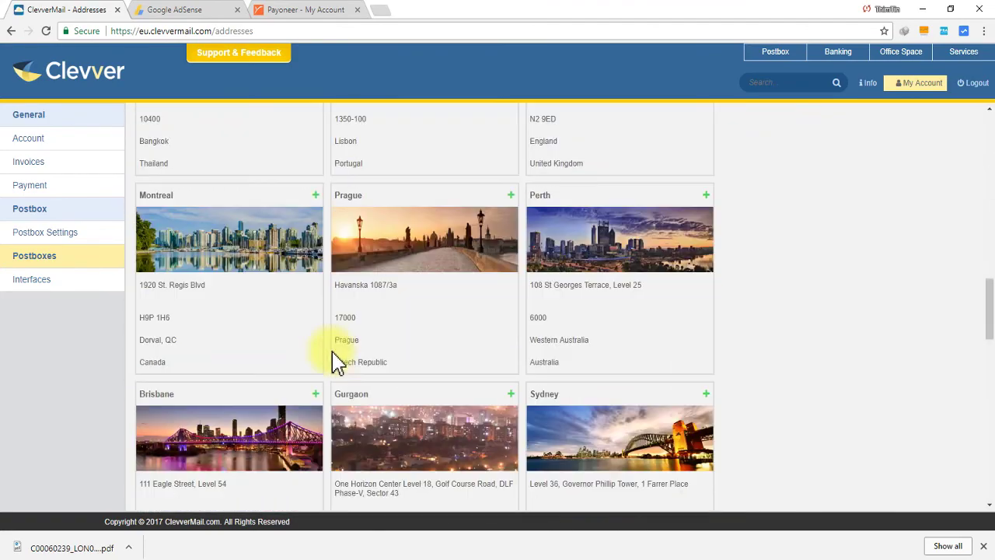
scroll(238, 322, "down", 12)
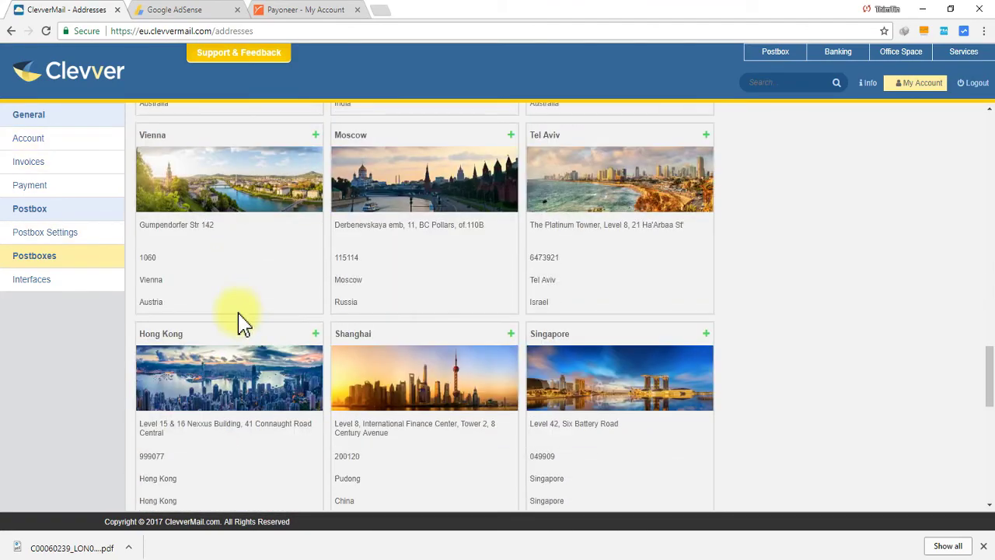
scroll(241, 324, "down", 4)
scroll(241, 325, "up", 2)
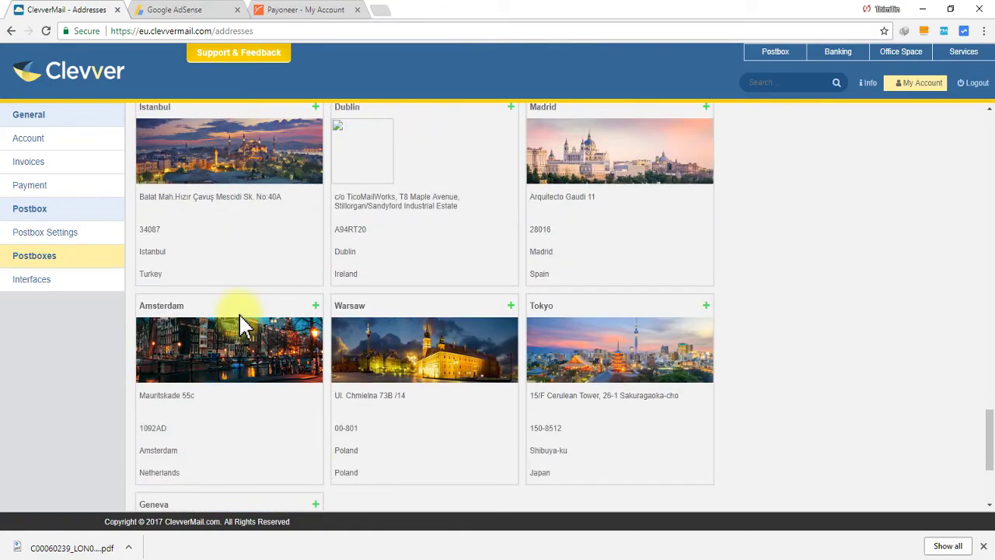
Find the London location among the available postbox locations and highlight its full address
scroll(241, 325, "up", 5)
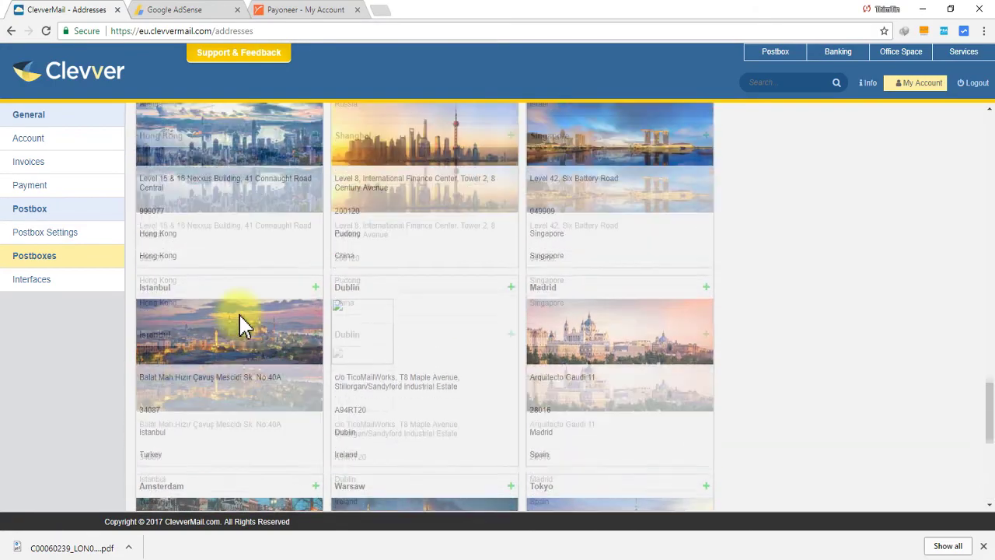
scroll(241, 325, "up", 5)
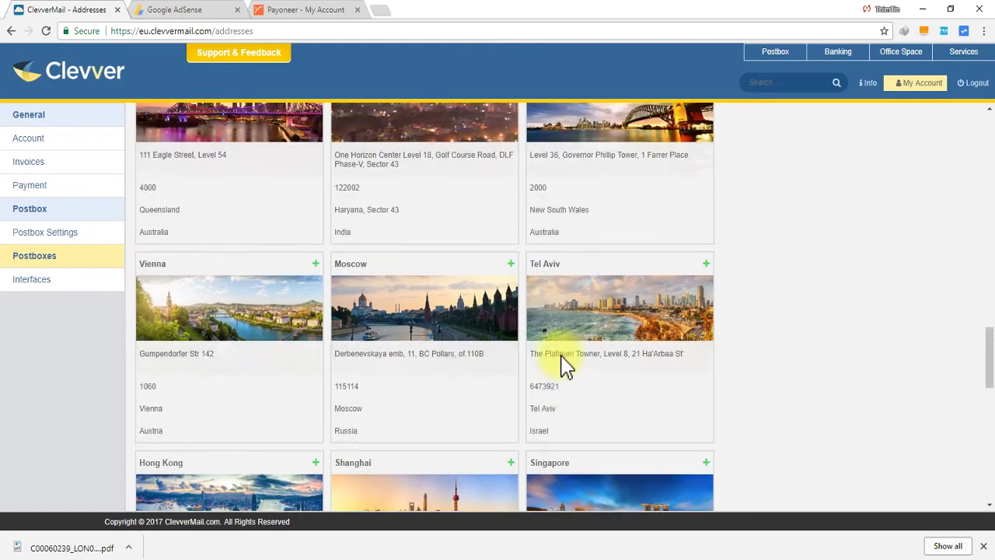
scroll(555, 363, "up", 5)
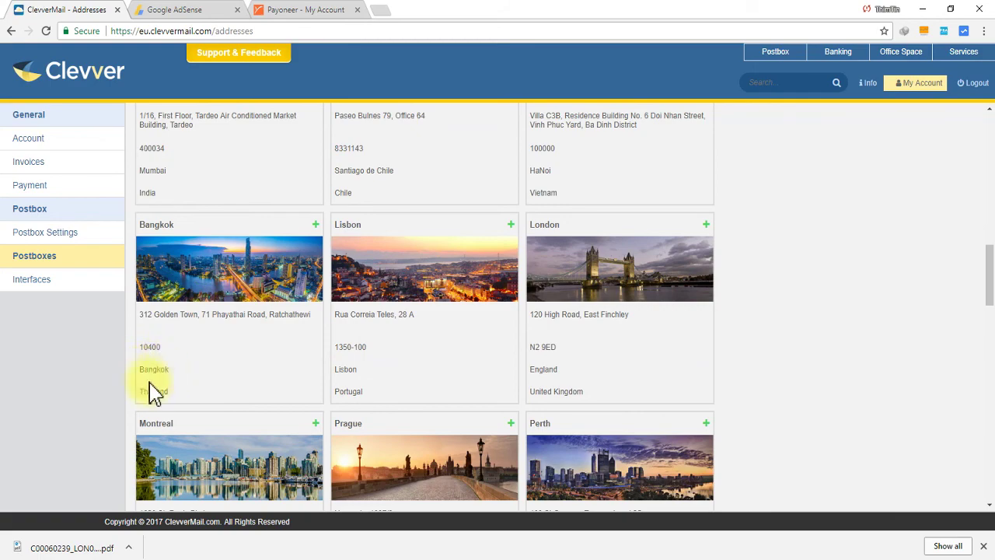
left_click_drag(154, 393, 200, 378)
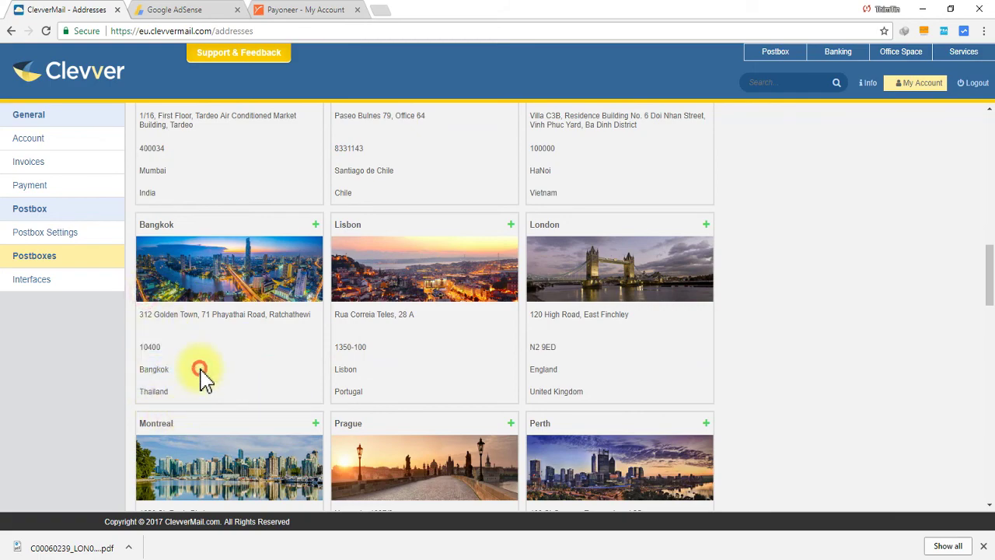
scroll(233, 377, "up", 2)
scroll(544, 353, "down", 2)
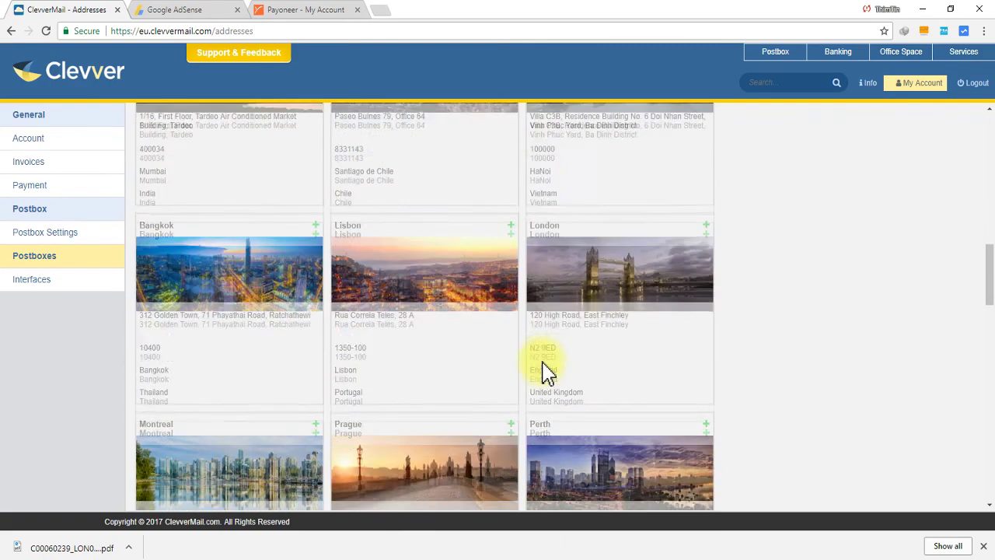
left_click_drag(535, 314, 573, 393)
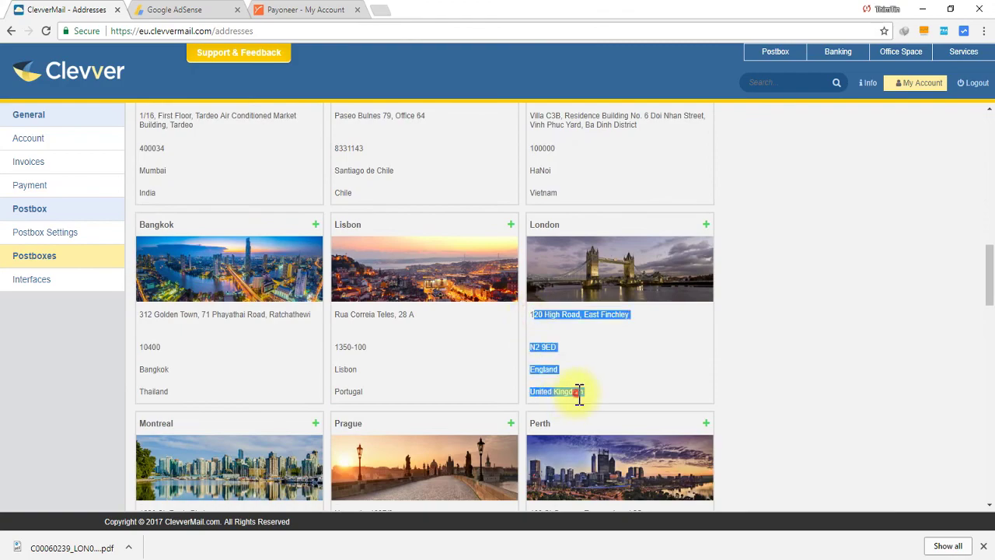
left_click(575, 394)
Look over the other available locations, such as New York City and Toronto, and return to the start of the address management page
scroll(575, 393, "up", 4)
scroll(575, 401, "down", 3)
scroll(474, 303, "up", 9)
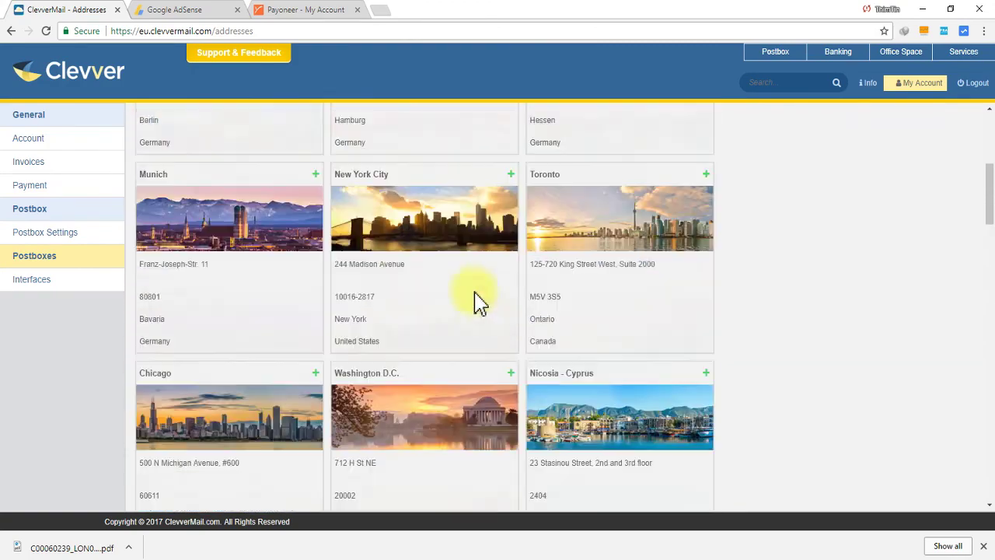
scroll(484, 311, "down", 8)
scroll(515, 332, "down", 2)
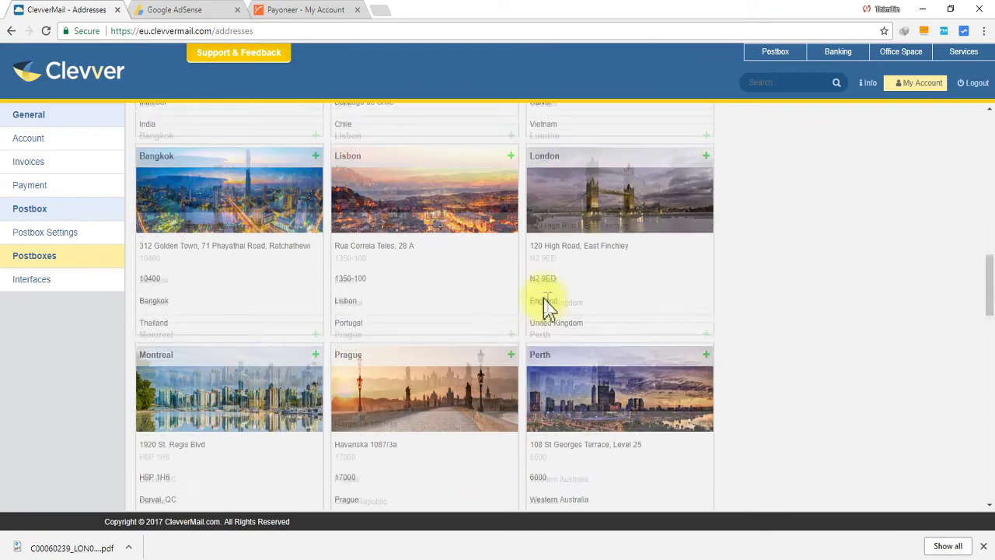
scroll(544, 306, "up", 10)
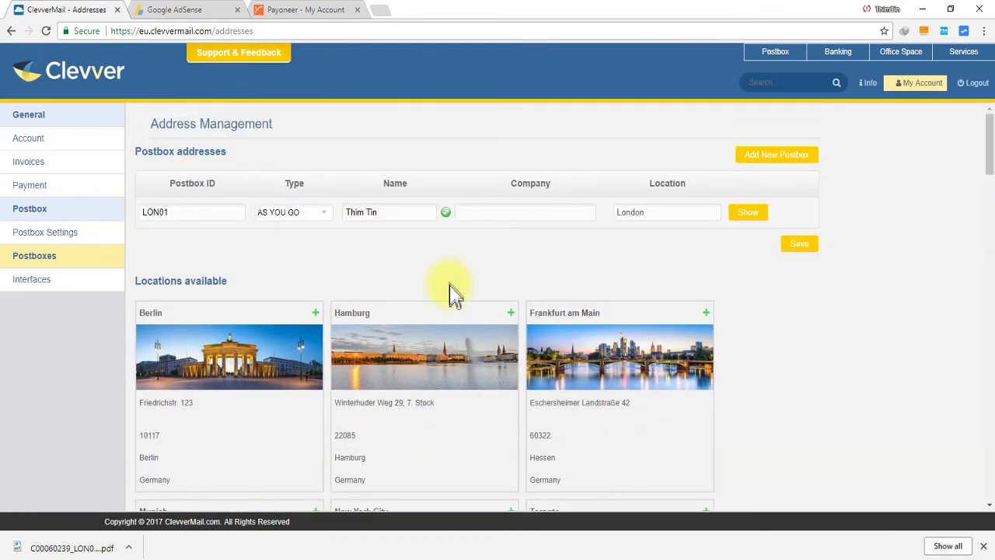
Return to the ClevverMail mailbox, view the envelope scan of the Google AdSense mail item and close it
left_click(62, 89)
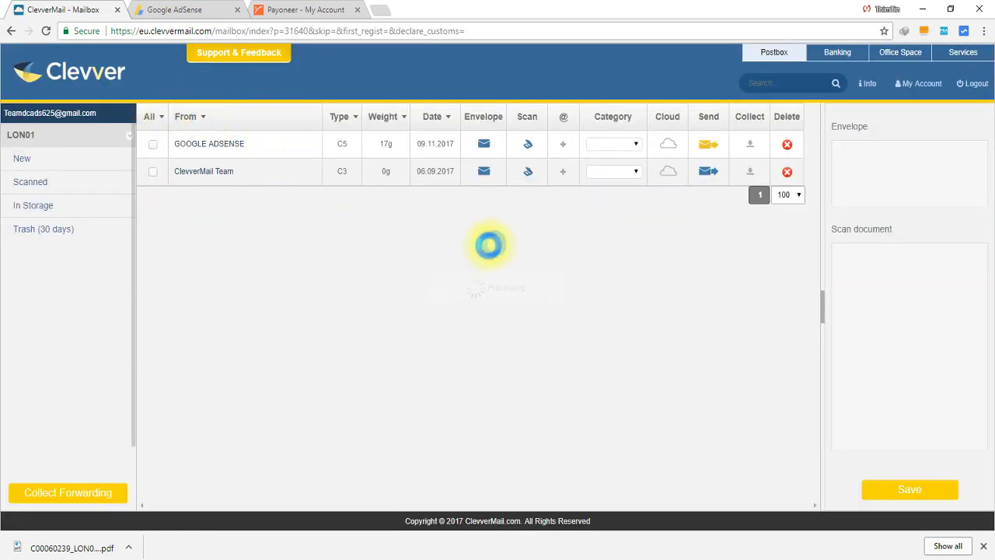
left_click(528, 146)
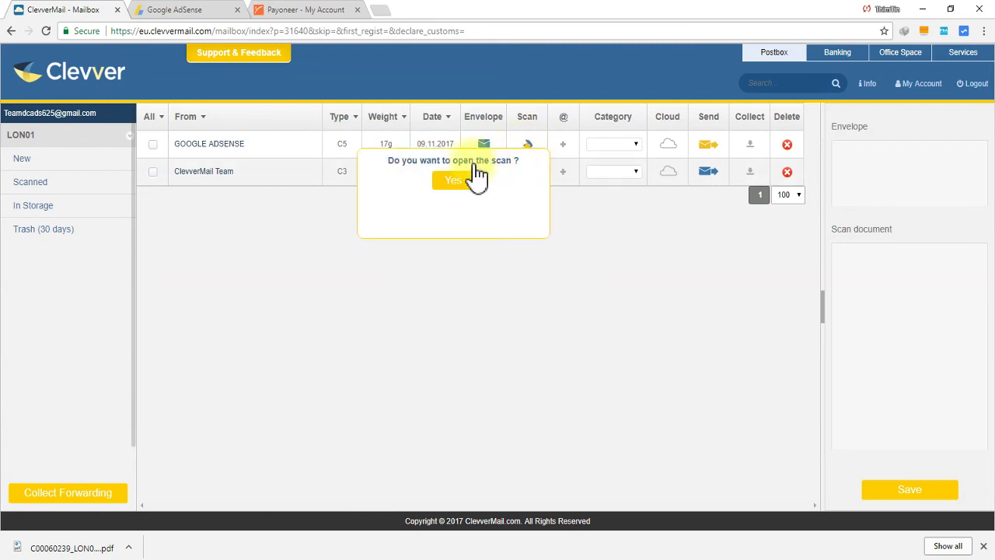
left_click(482, 144)
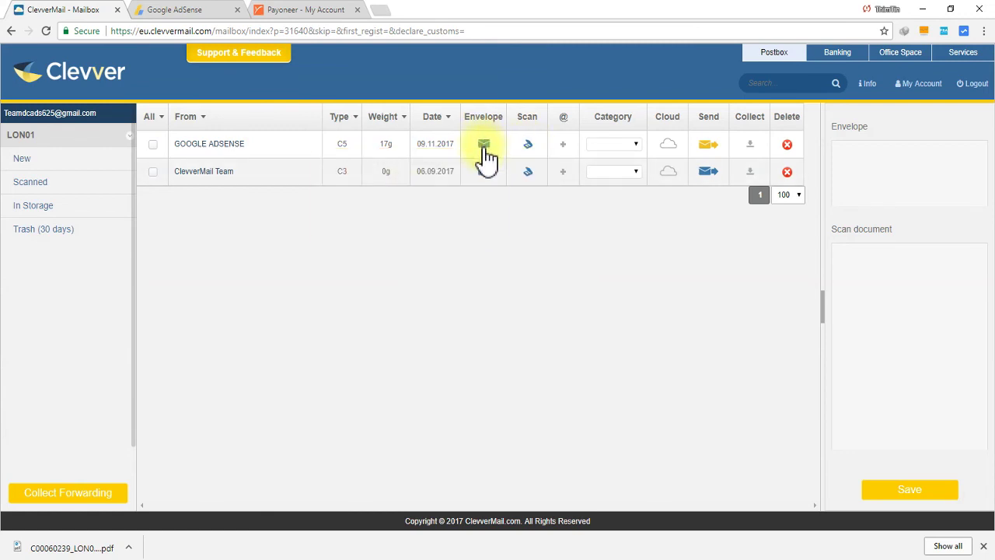
left_click(406, 185)
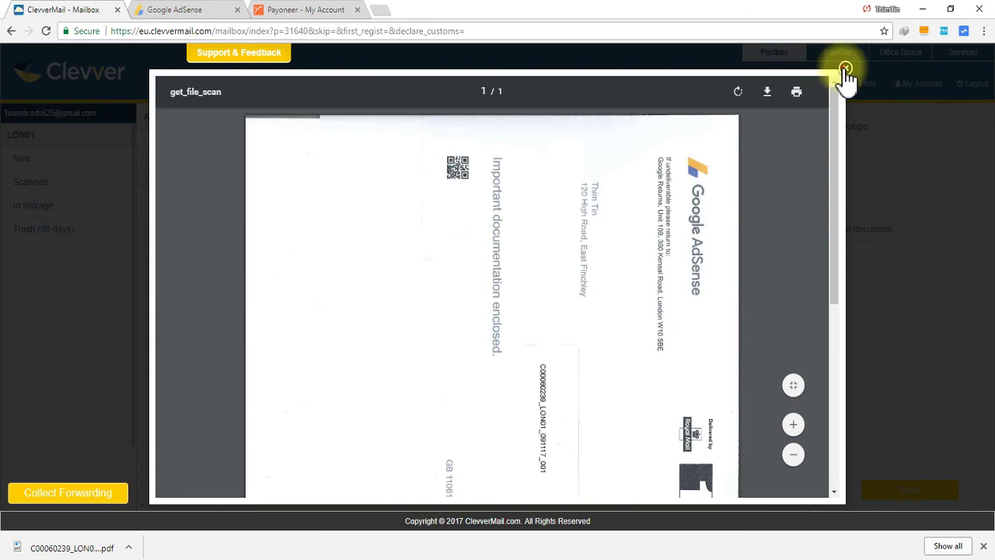
left_click(845, 70)
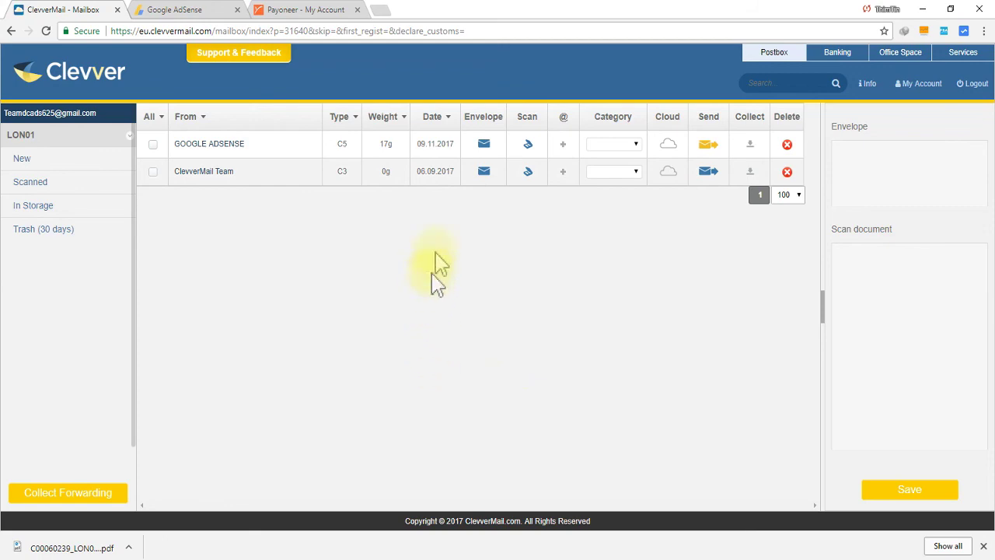
left_click(333, 10)
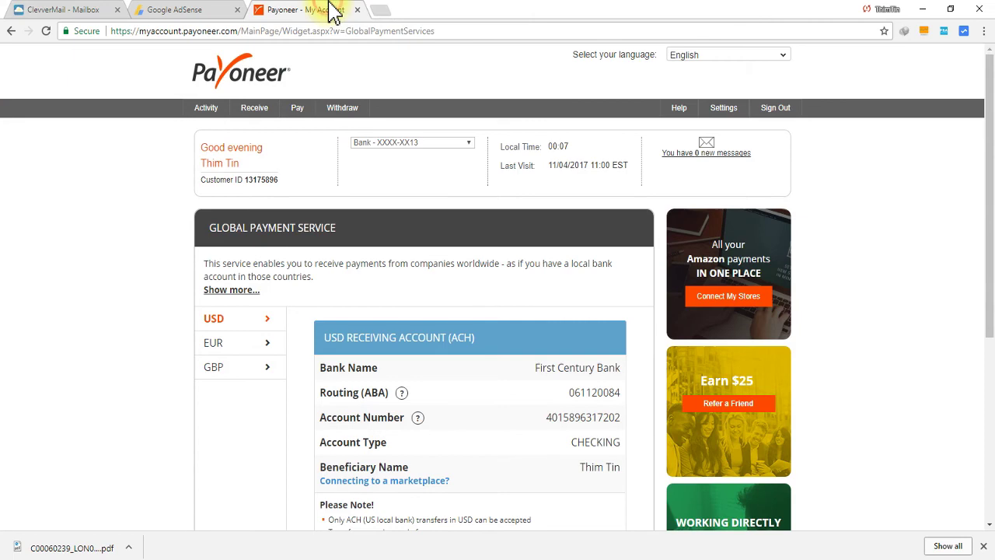
left_click(214, 10)
left_click(54, 10)
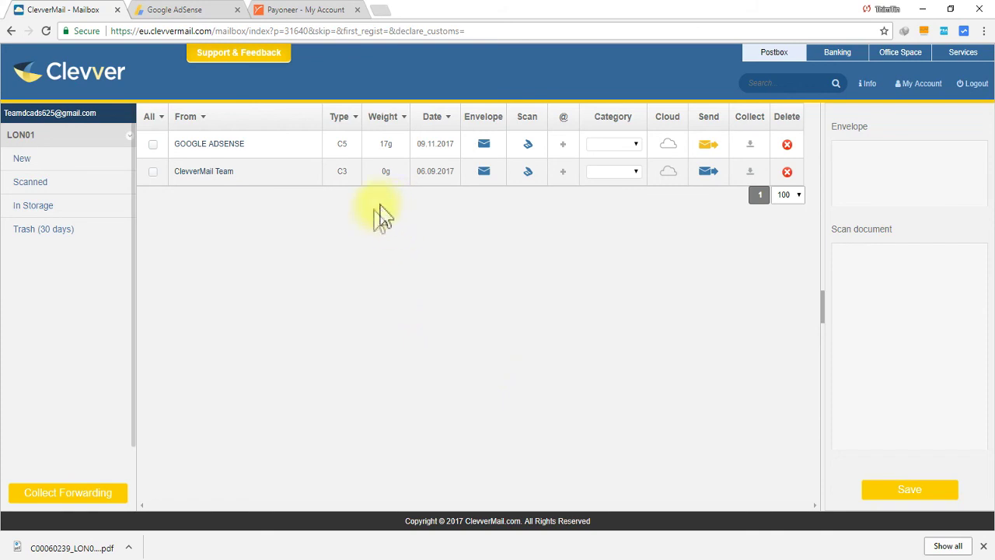
Open a new browser tab, check the Google AdSense home page and return to the ClevverMail mailbox
left_click(217, 13)
left_click(386, 10)
left_click(211, 13)
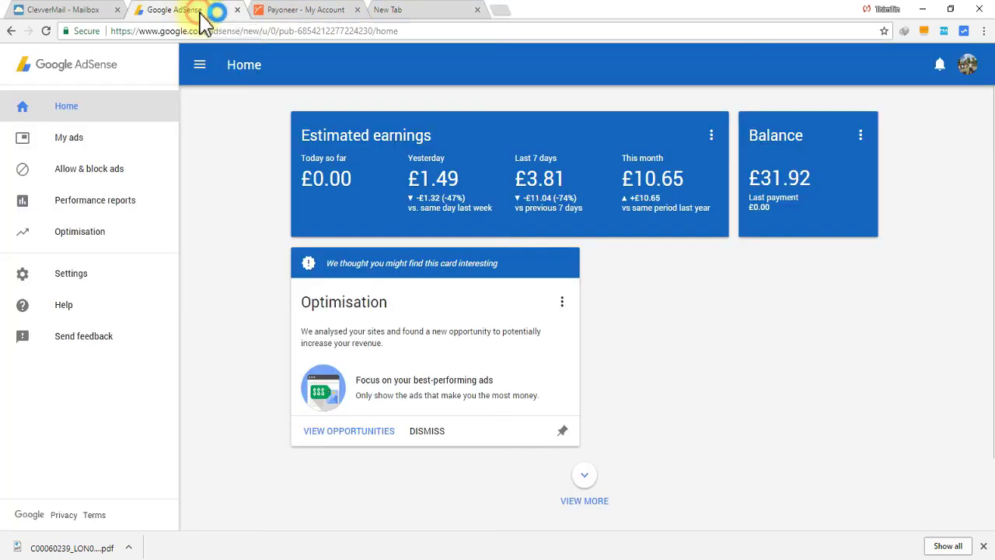
left_click(397, 12)
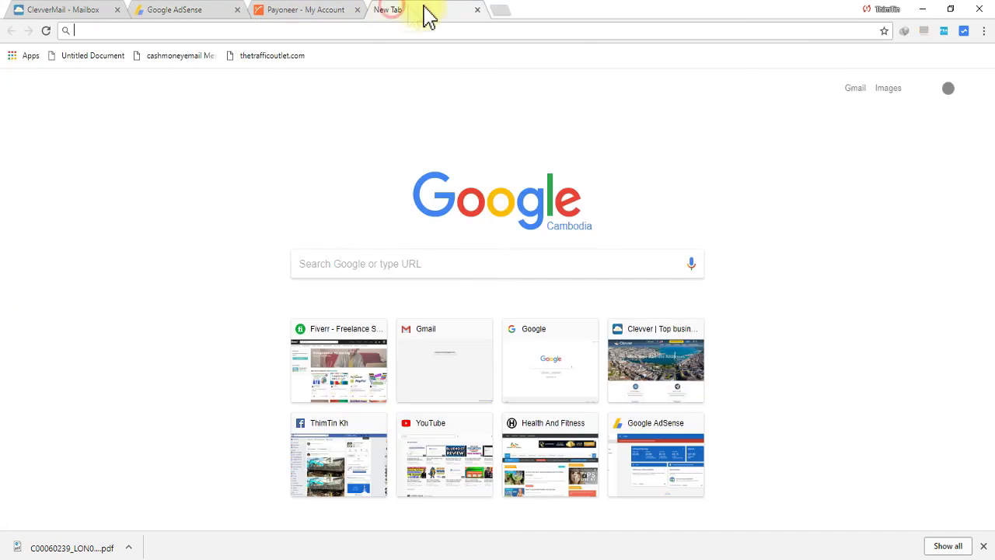
left_click(473, 31)
left_click(80, 11)
left_click(367, 261)
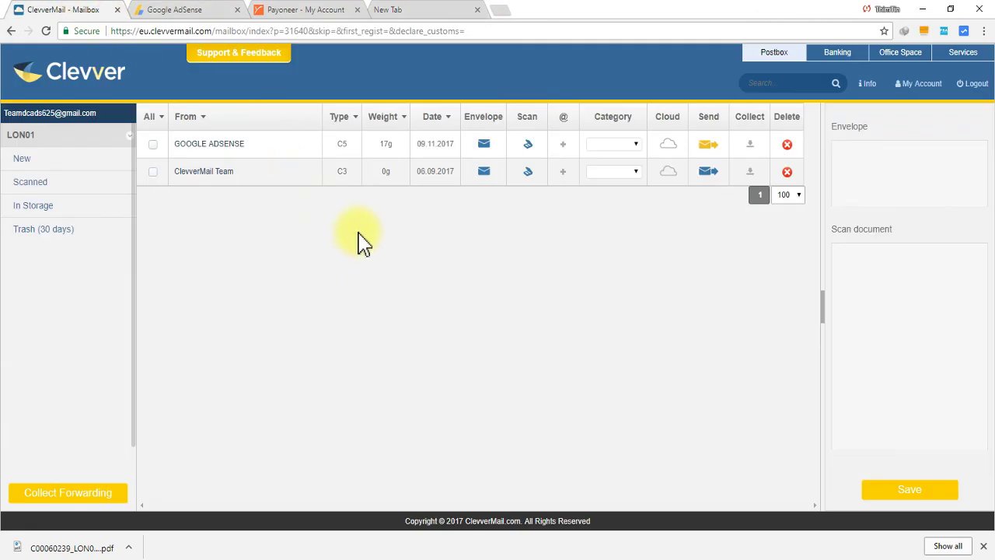
Reopen the Google AdSense envelope scan, examine the recipient's name and address on it, and close the scan
left_click(436, 31)
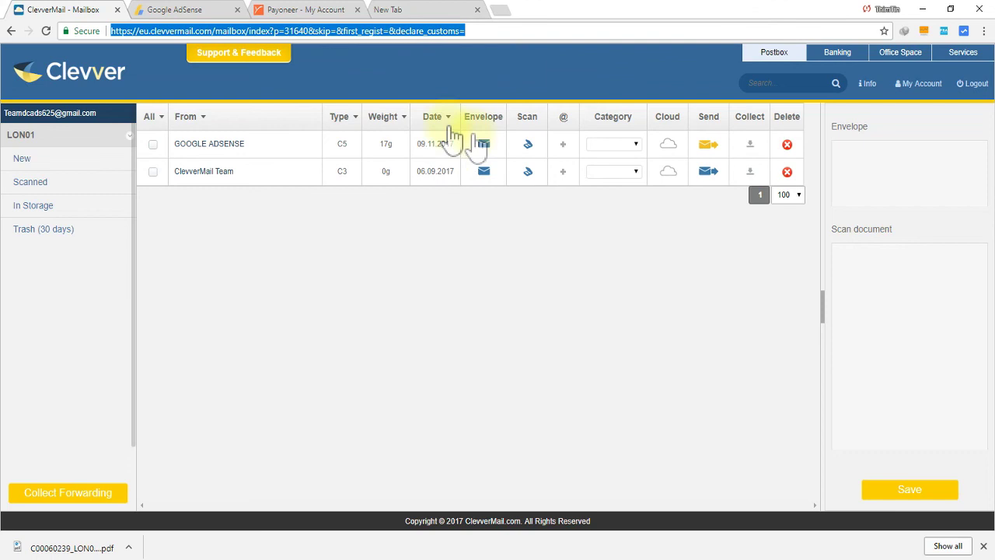
left_click(483, 146)
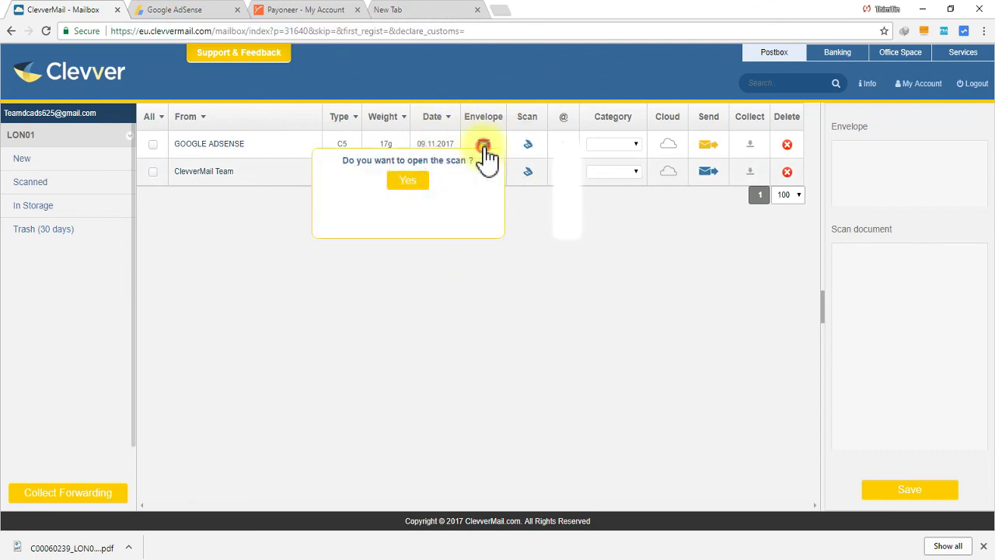
left_click(409, 180)
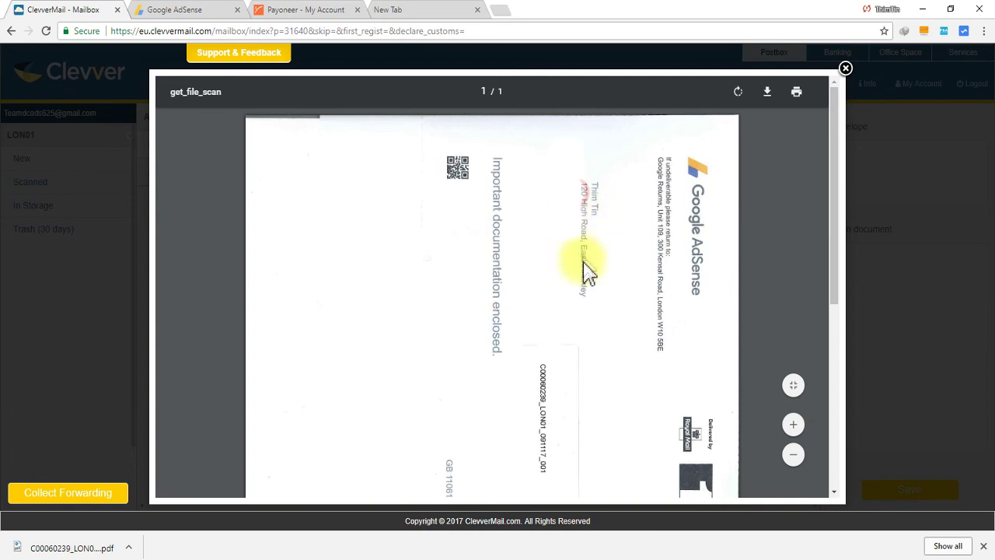
left_click(846, 69)
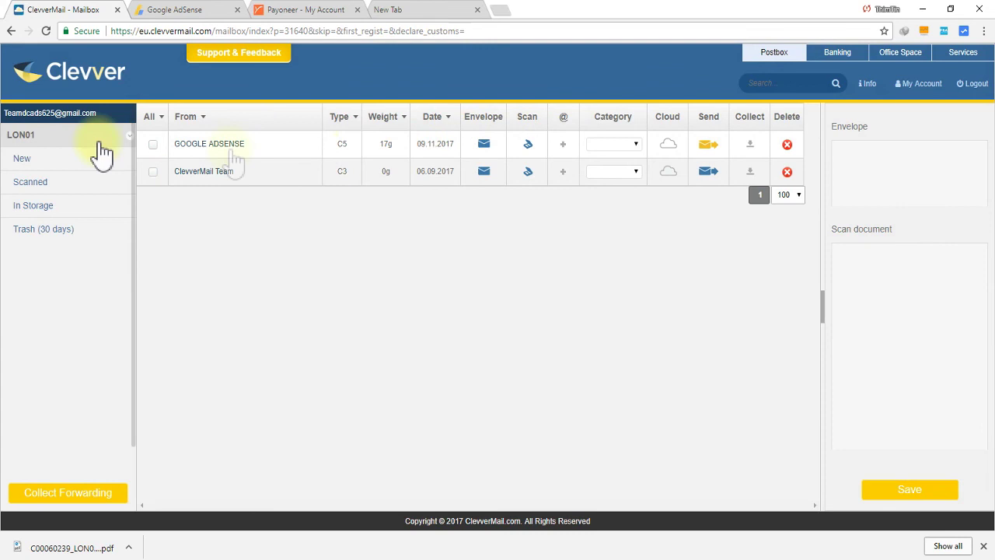